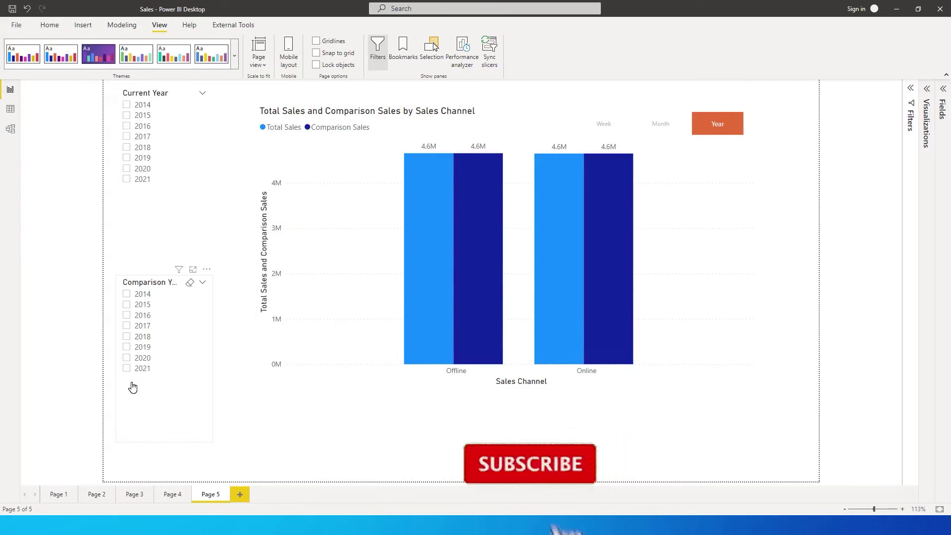
Step: Filter the comparison year to 2021 and the current year to 2014, switch the current year to 2018, and inspect the Online sales bars
left_click(130, 372)
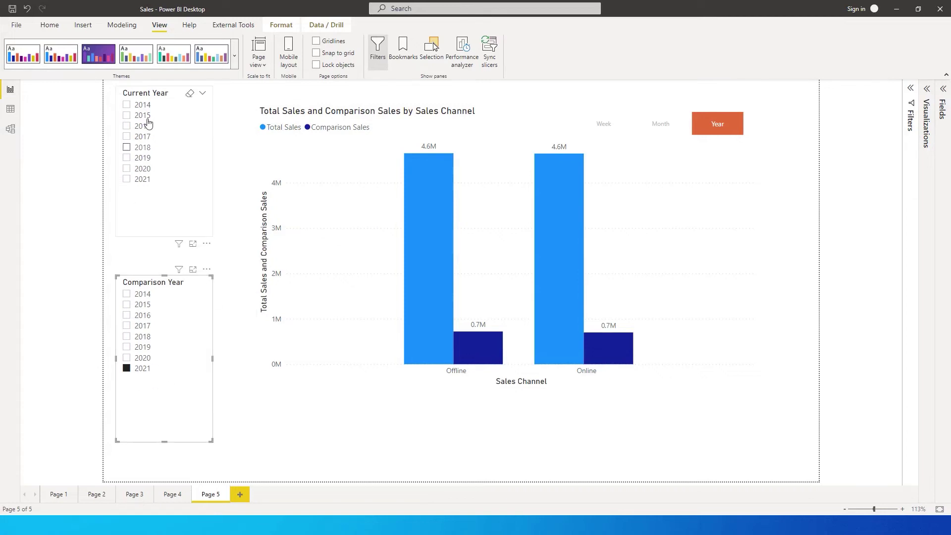
left_click(127, 106)
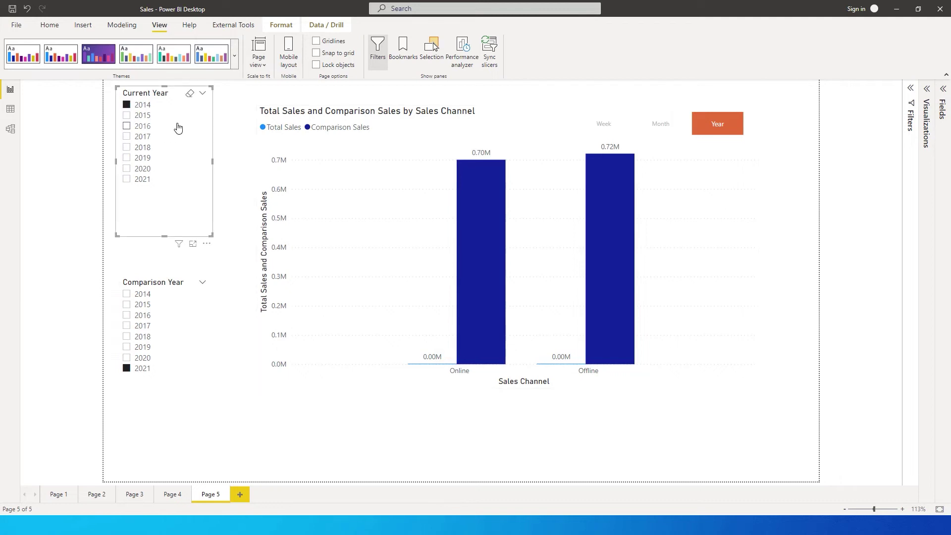
left_click(128, 149)
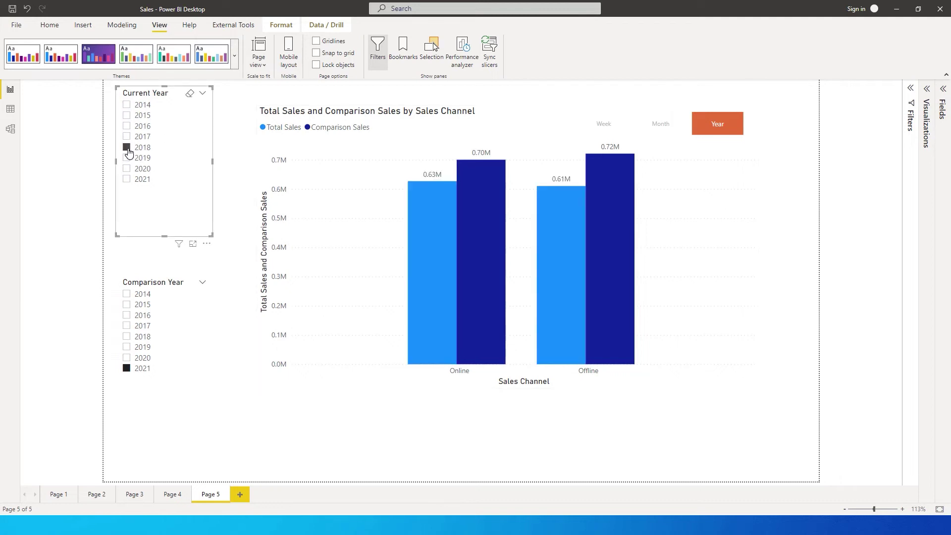
mouse_move(477, 200)
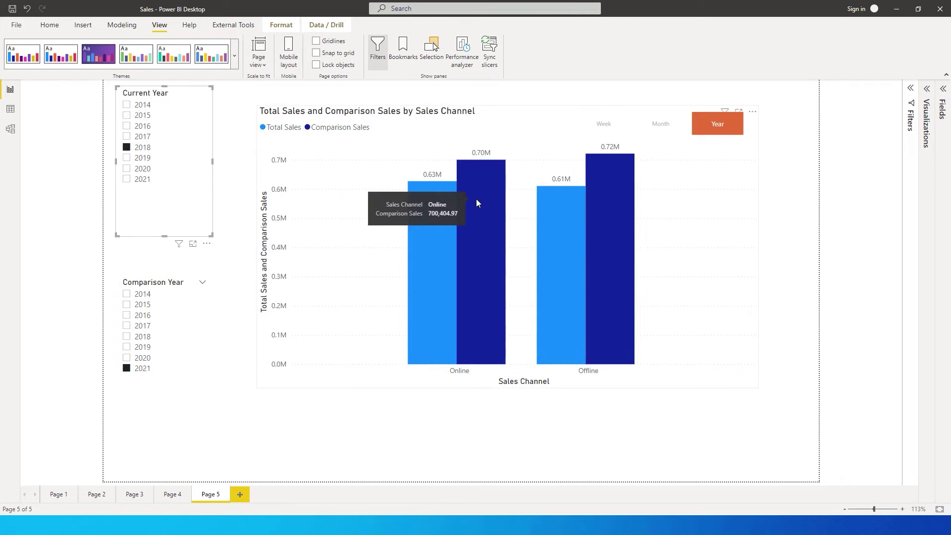
mouse_move(439, 196)
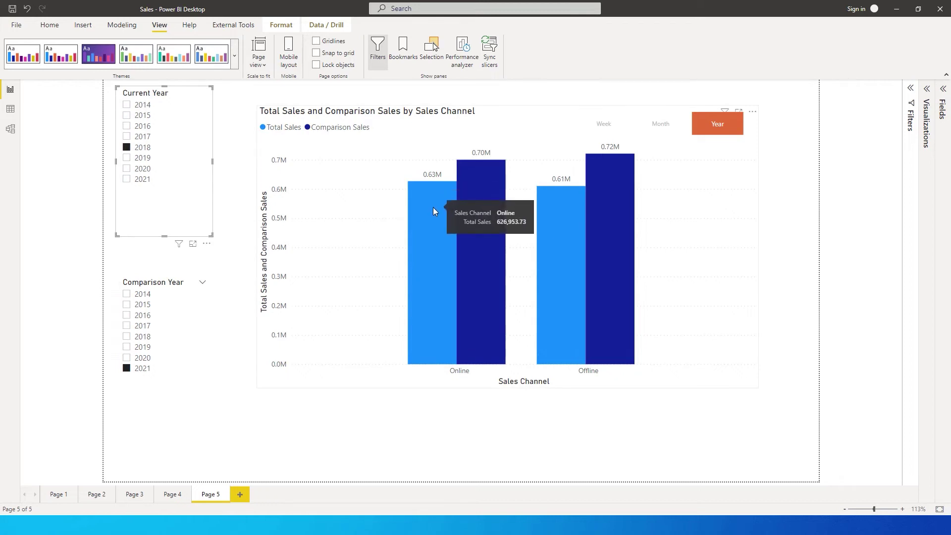
mouse_move(480, 171)
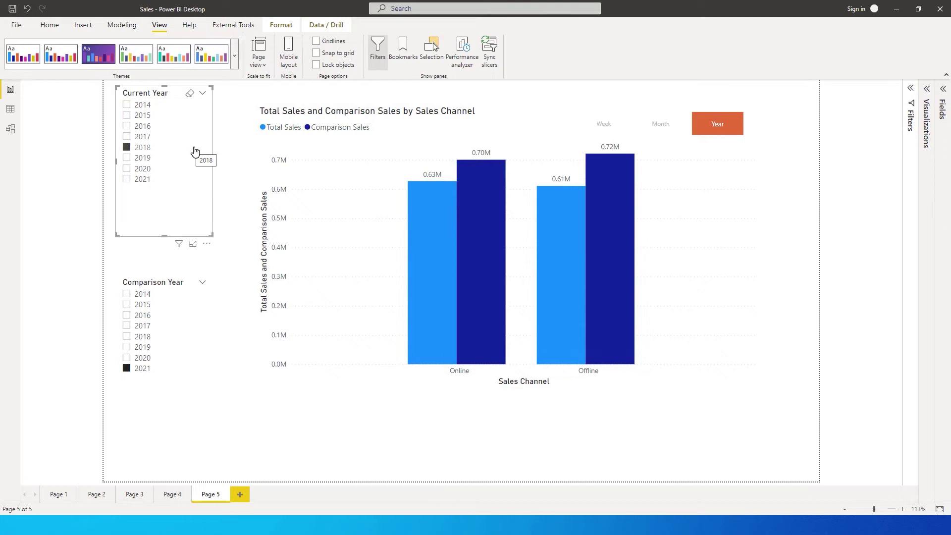
Step: Switch the chart comparison to months and compare current month Feb 16 against comparison month Jan 16
left_click(665, 133)
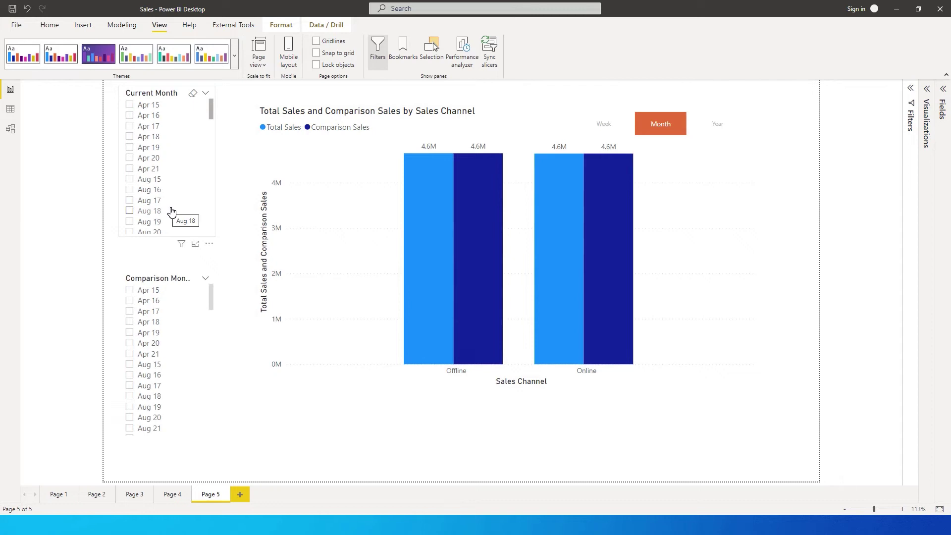
scroll(157, 399, "down", 5)
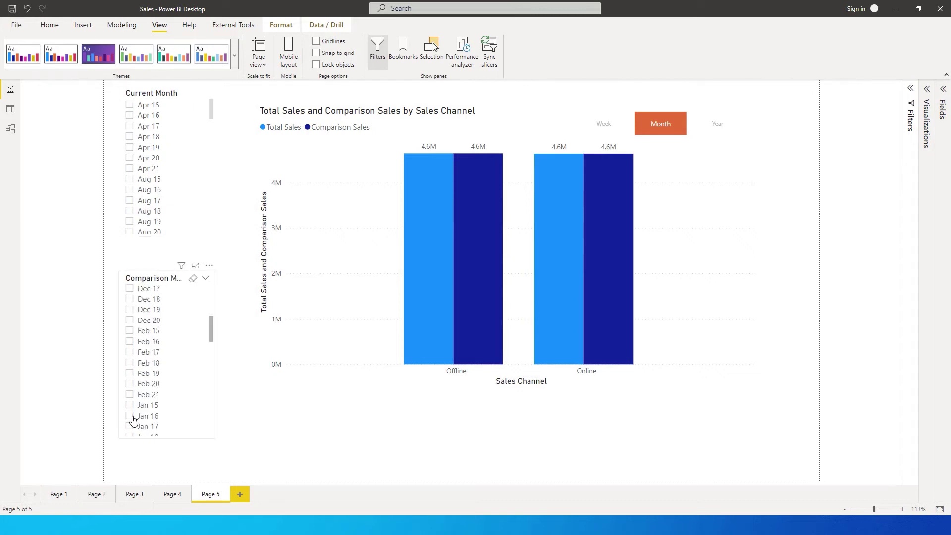
left_click(131, 417)
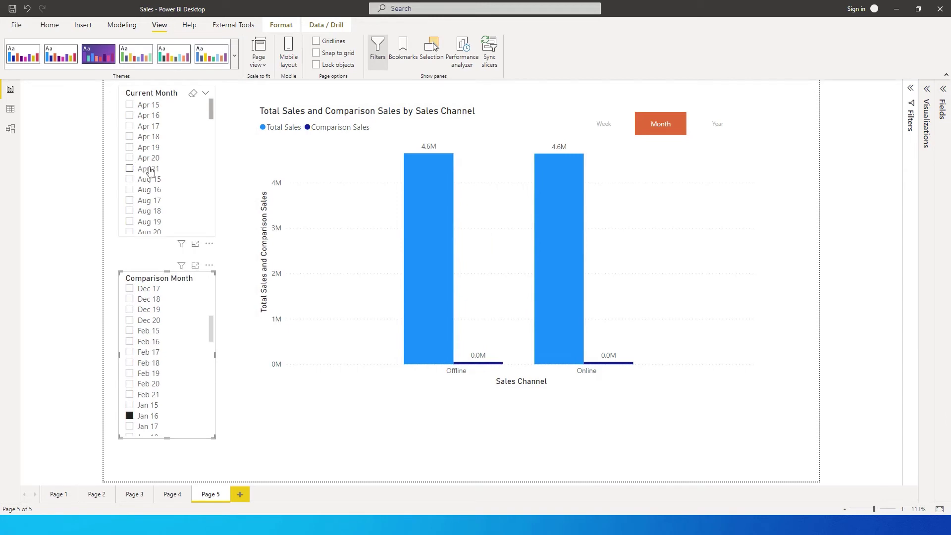
scroll(149, 173, "down", 3)
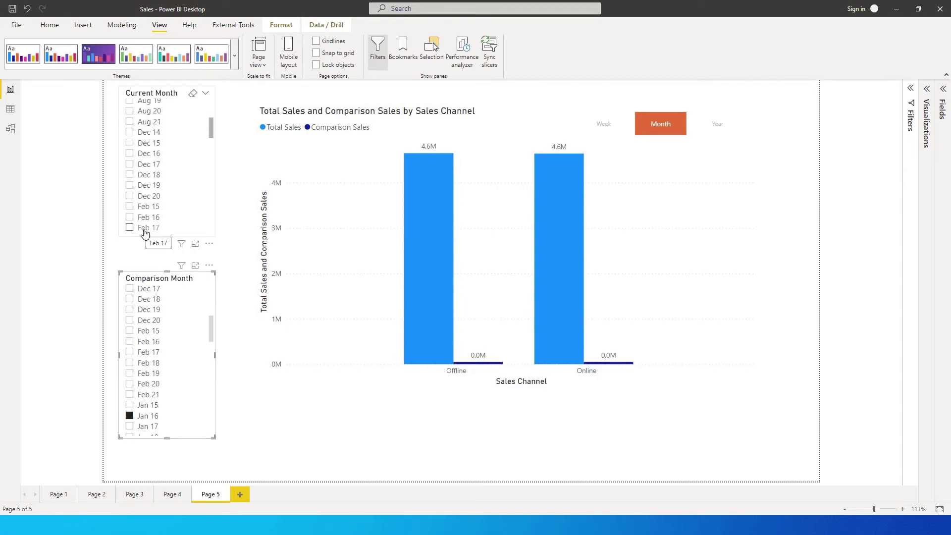
left_click(131, 219)
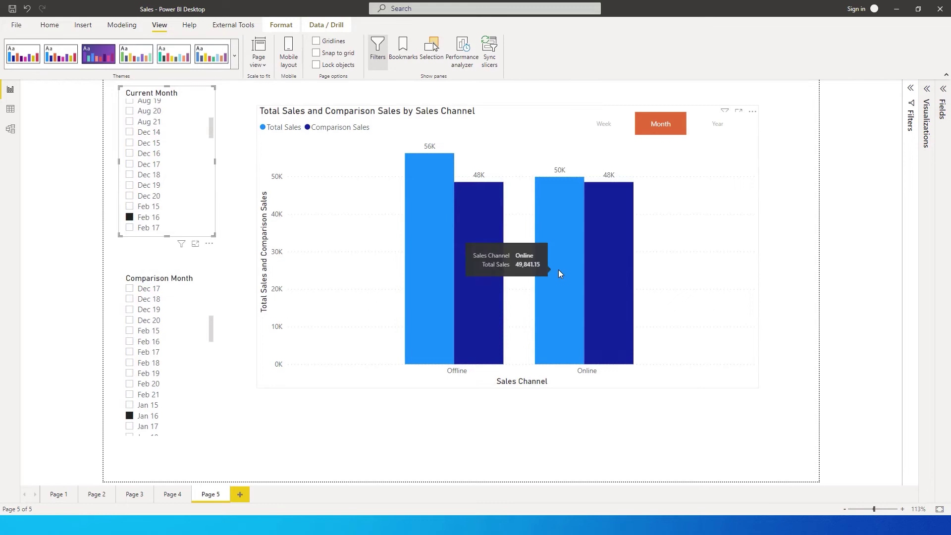
Step: Switch the chart comparison to weeks and compare current week 2015101 against comparison week 2015112
left_click(608, 132)
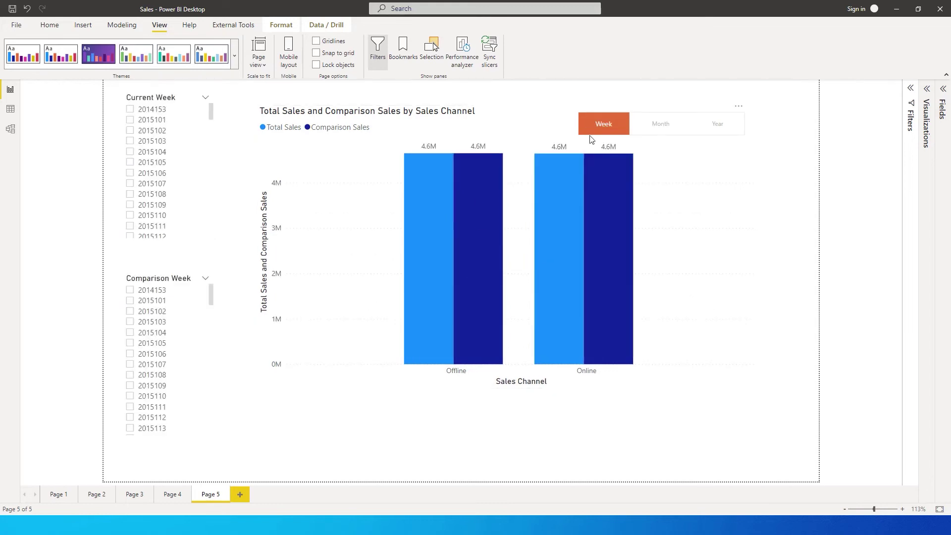
left_click(132, 121)
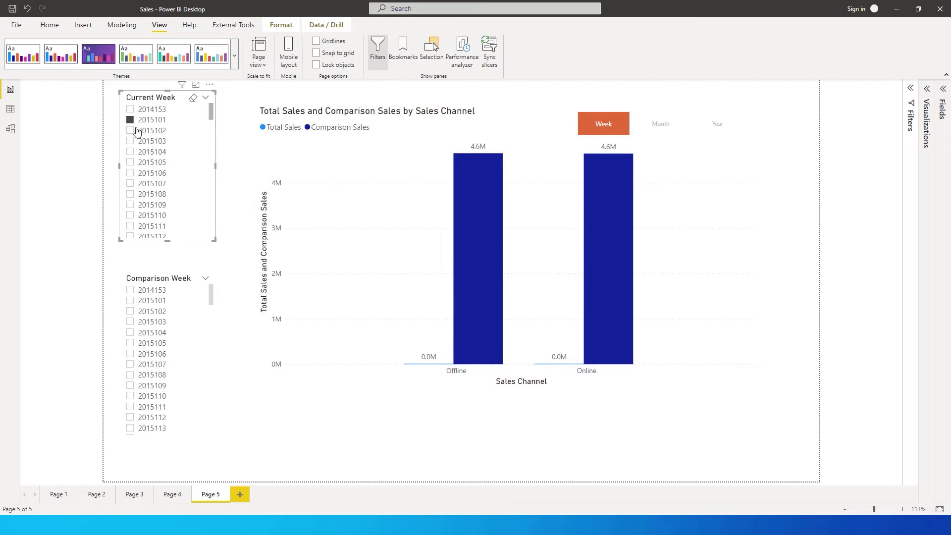
scroll(159, 357, "down", 3)
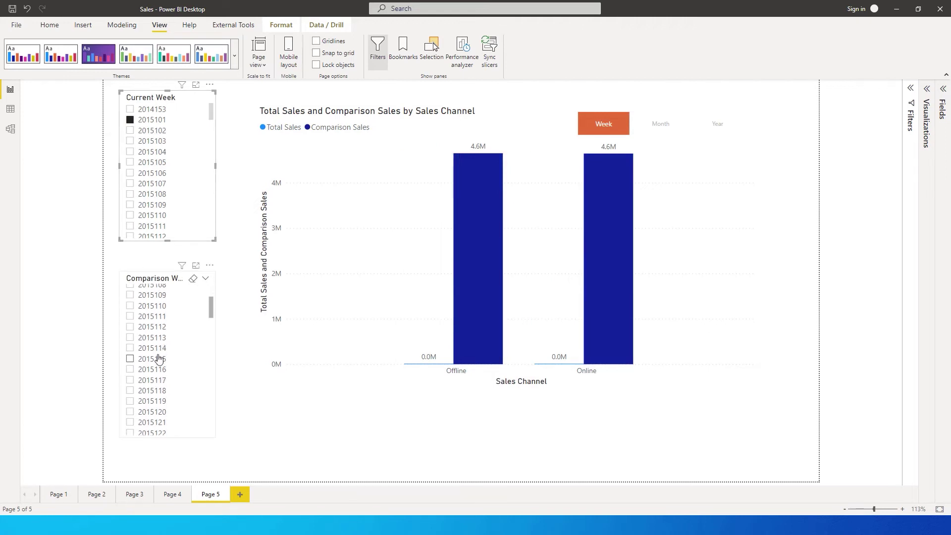
left_click(131, 327)
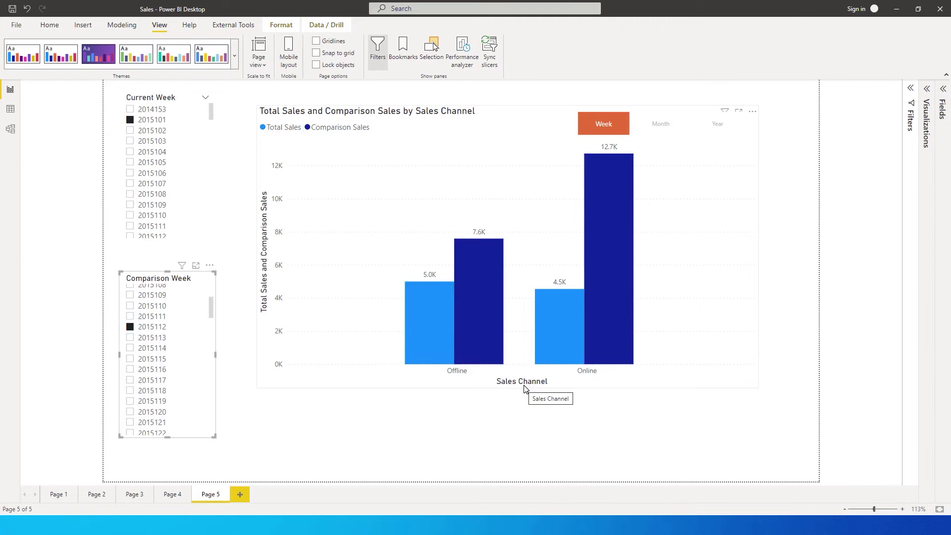
Step: Examine the relationship between the 50000 Sales Records and Calendar tables in the data model, enlarging the sales table card to show more fields
left_click(10, 108)
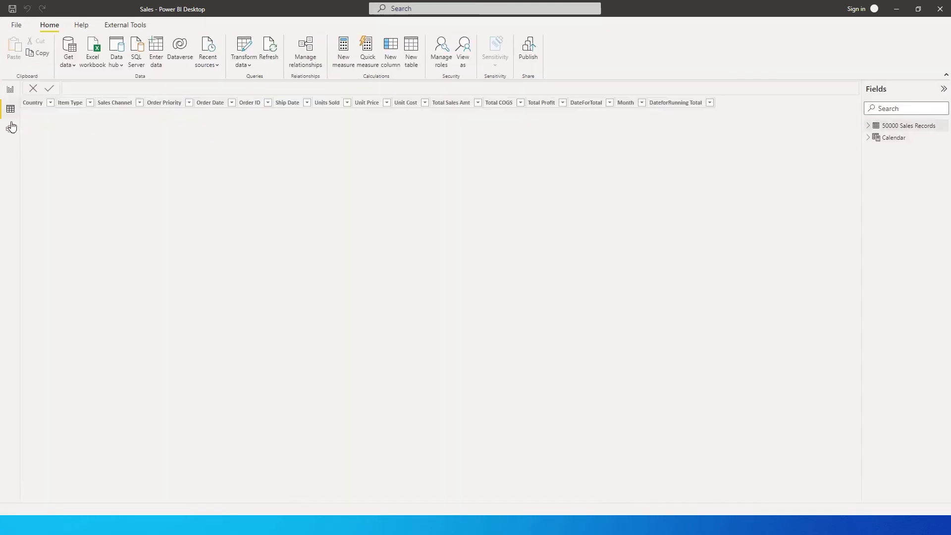
left_click(10, 128)
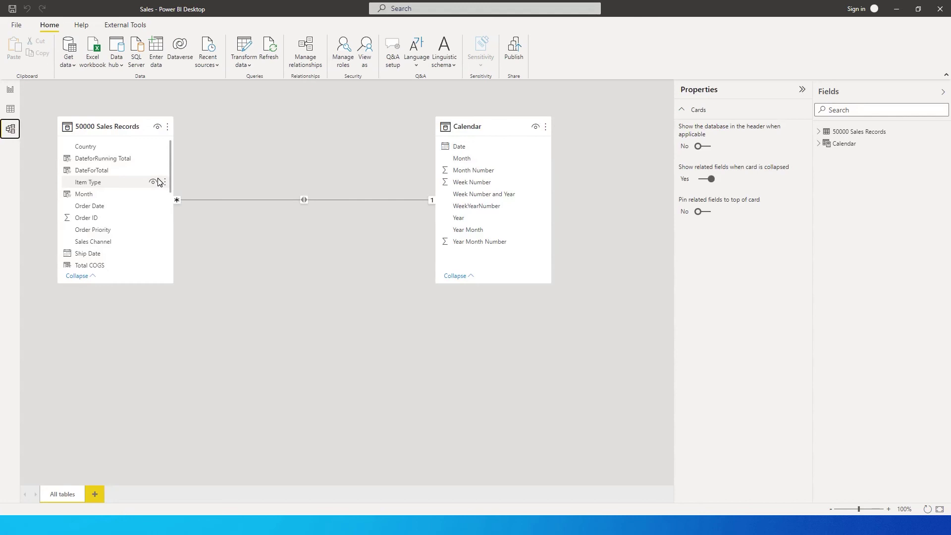
left_click_drag(133, 288, 138, 373)
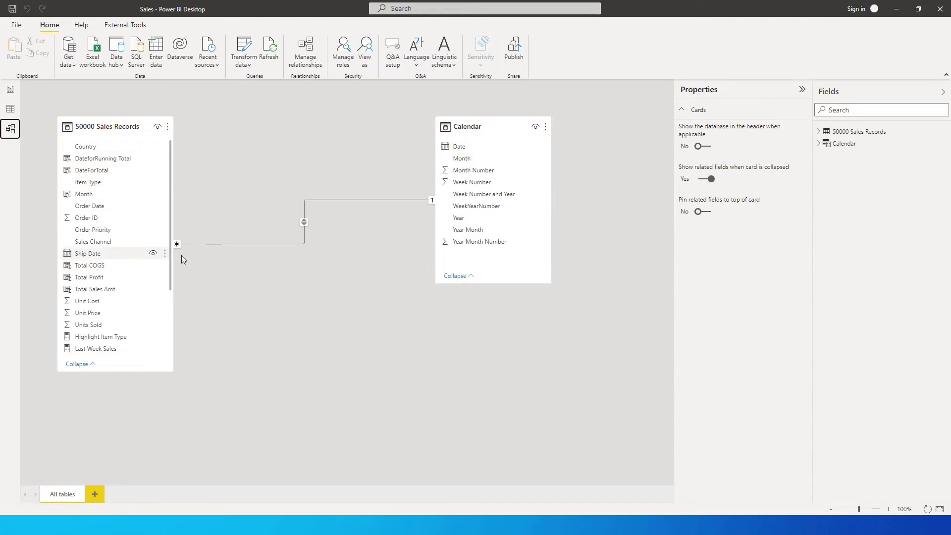
left_click(198, 244)
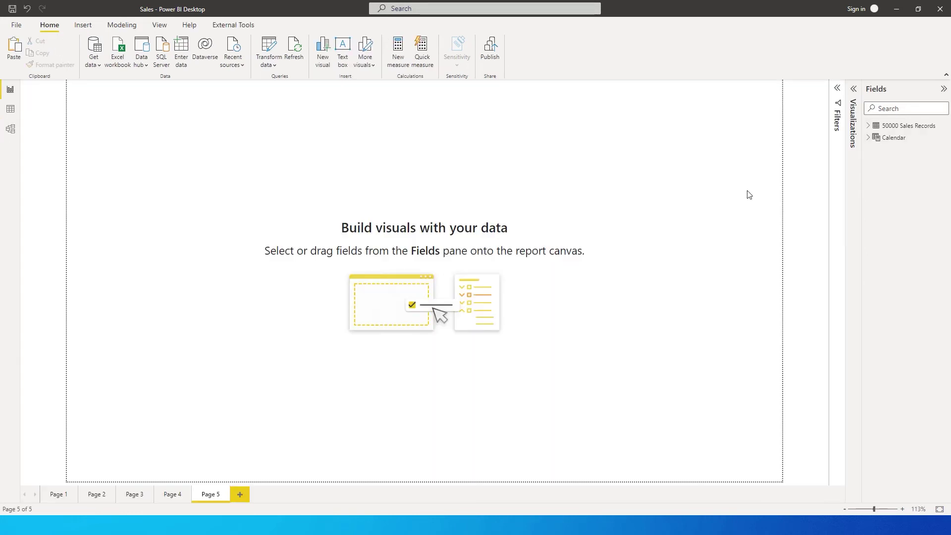
Step: Add the Calendar table's WeekYearNumber field to the blank report page and convert the visual to a slicer
left_click(872, 140)
left_click(589, 344)
left_click(869, 138)
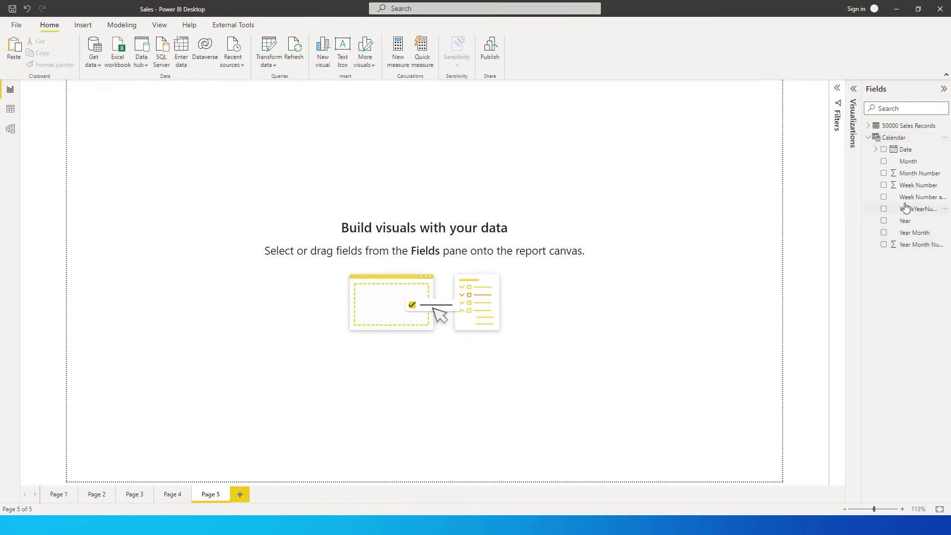
left_click(888, 198)
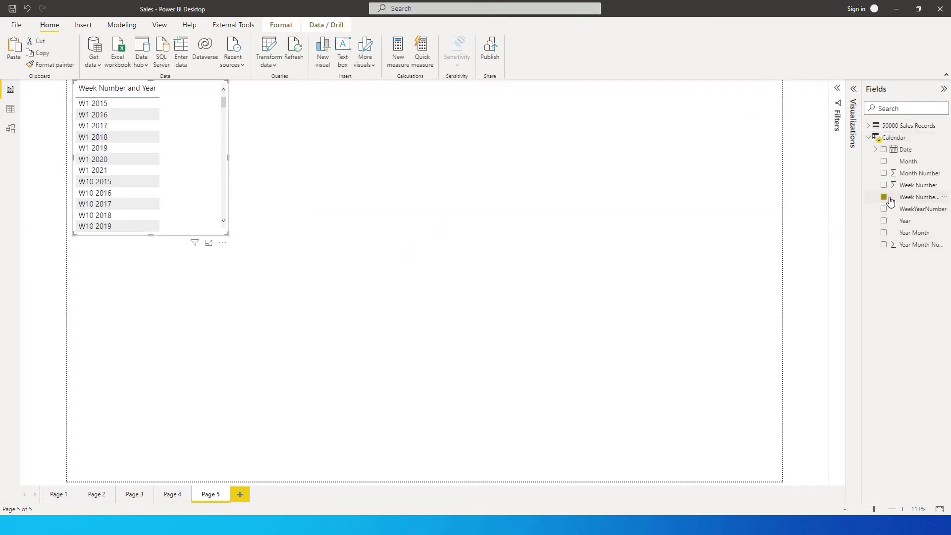
left_click(890, 198)
left_click(883, 209)
left_click_drag(191, 177, 201, 214)
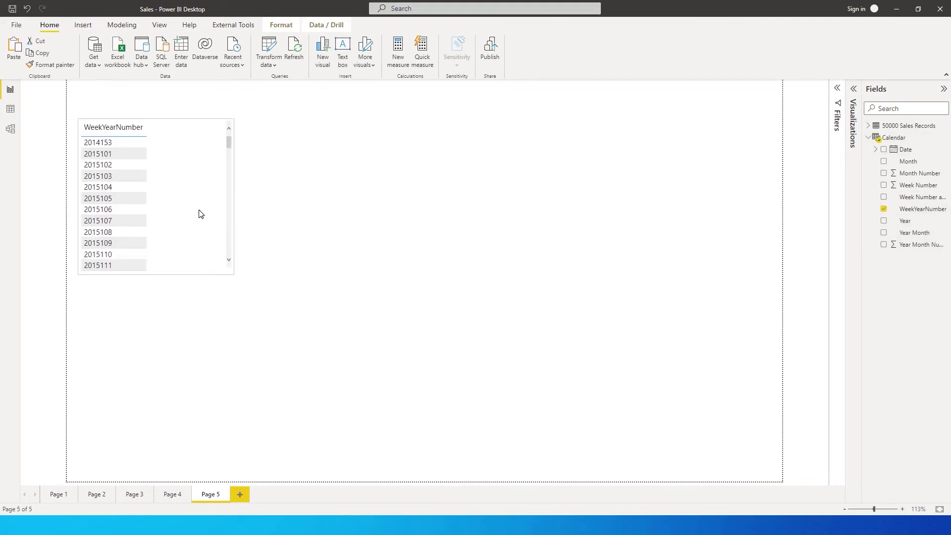
left_click(855, 93)
left_click(782, 196)
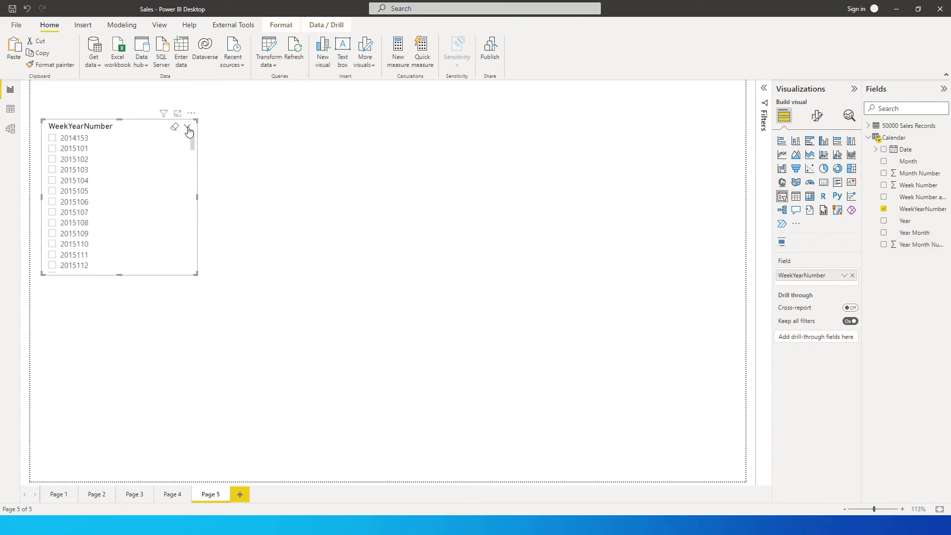
Step: Narrow the WeekYearNumber slicer, place it near the report page's upper-left corner, and test it by selecting and clearing week 2015105
left_click_drag(197, 275, 125, 268)
left_click_drag(119, 209, 123, 180)
left_click(120, 164)
left_click(210, 174)
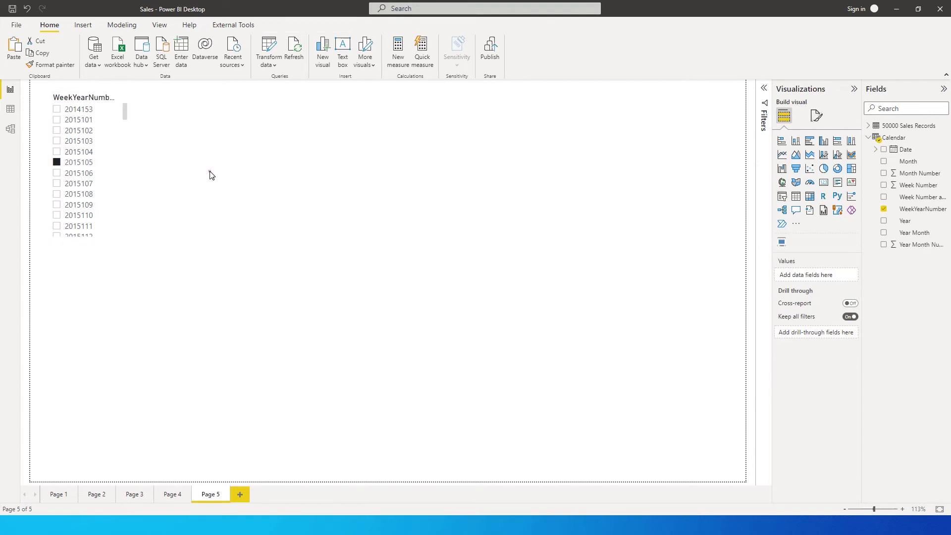
left_click(71, 163)
left_click(319, 159)
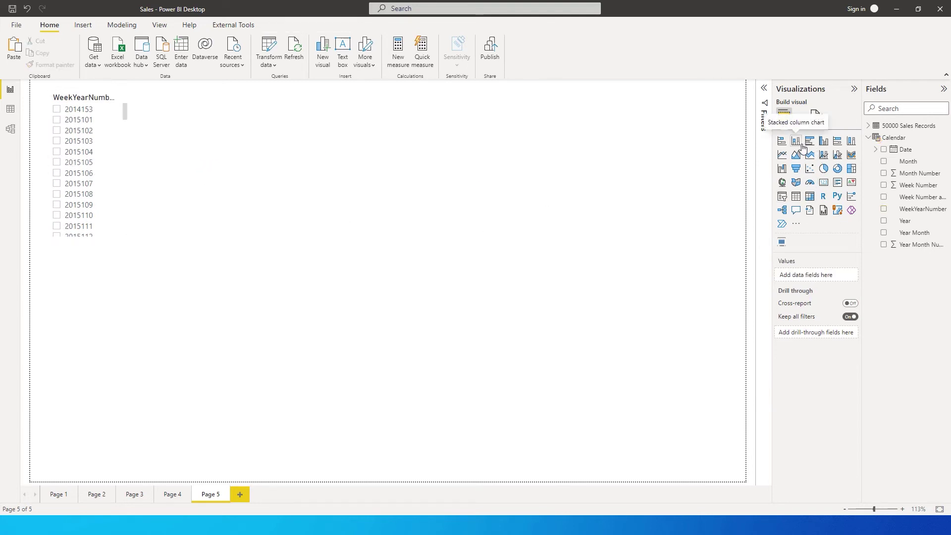
Step: Insert a stacked column chart beside the slicer, enlarge it, and plot the Total Sales measure on its Y-axis
left_click(796, 141)
left_click_drag(117, 314, 318, 153)
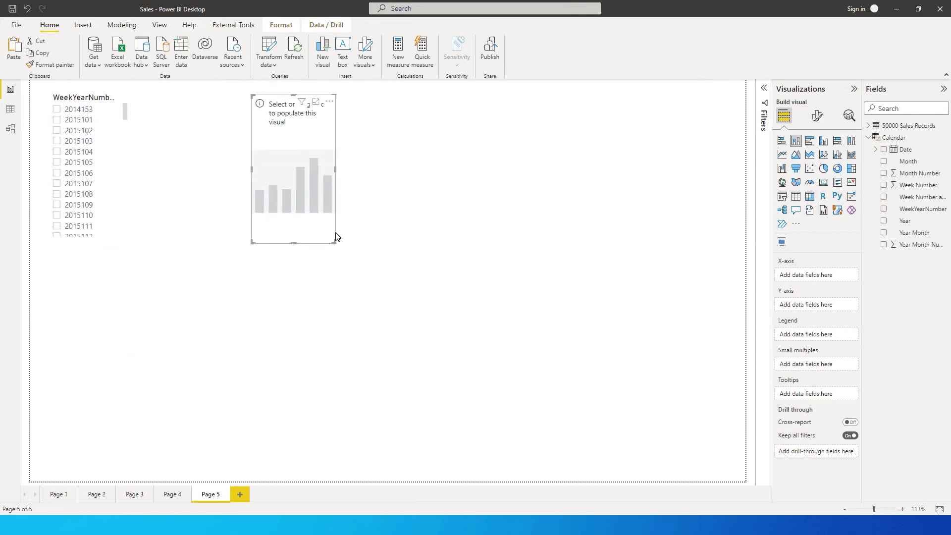
left_click_drag(345, 247, 529, 274)
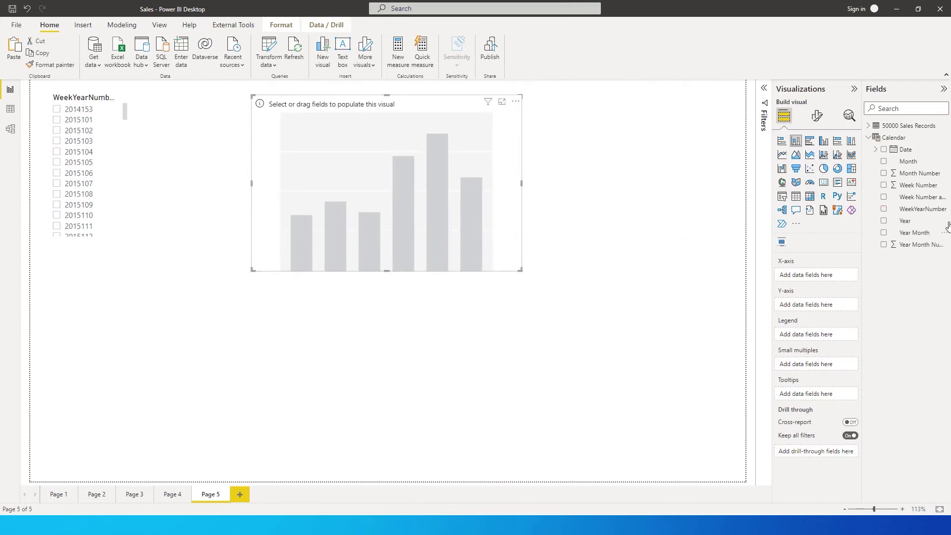
left_click(868, 126)
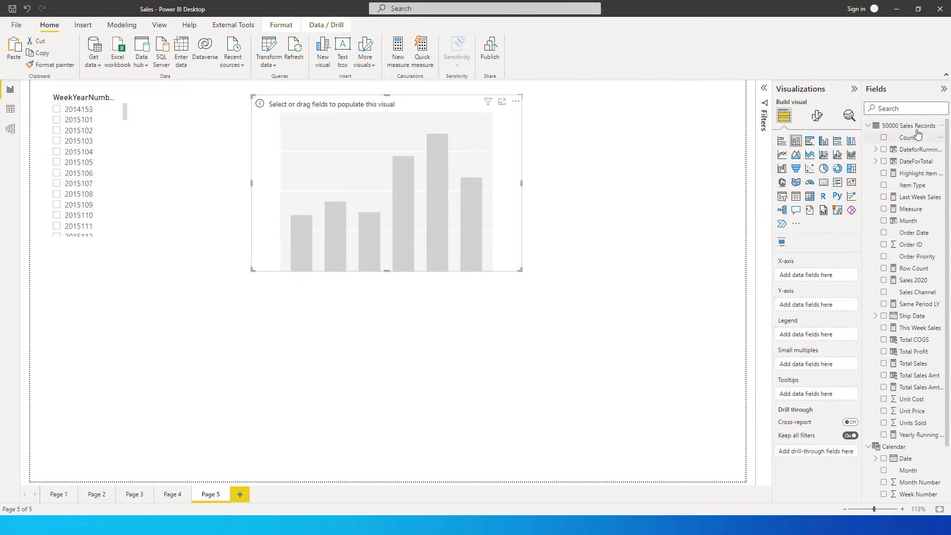
scroll(918, 304, "down", 3)
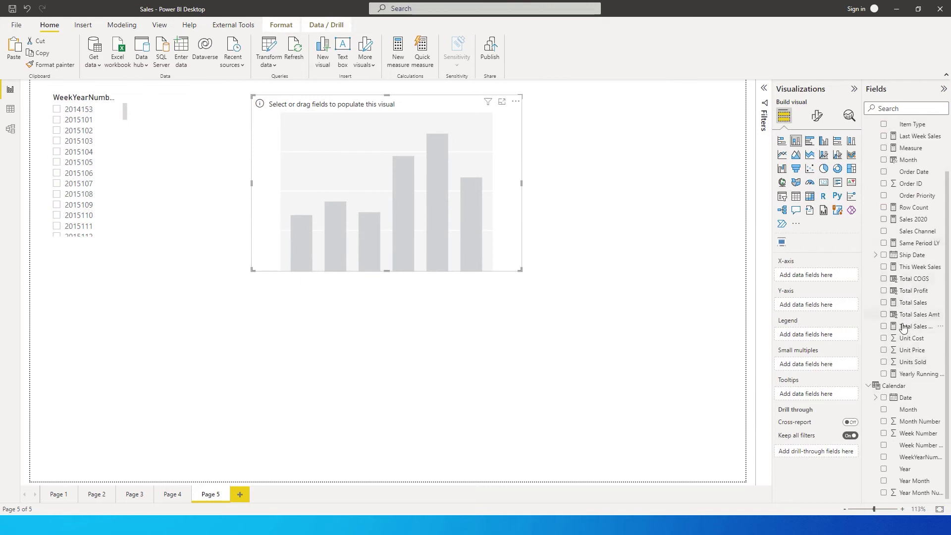
left_click(883, 302)
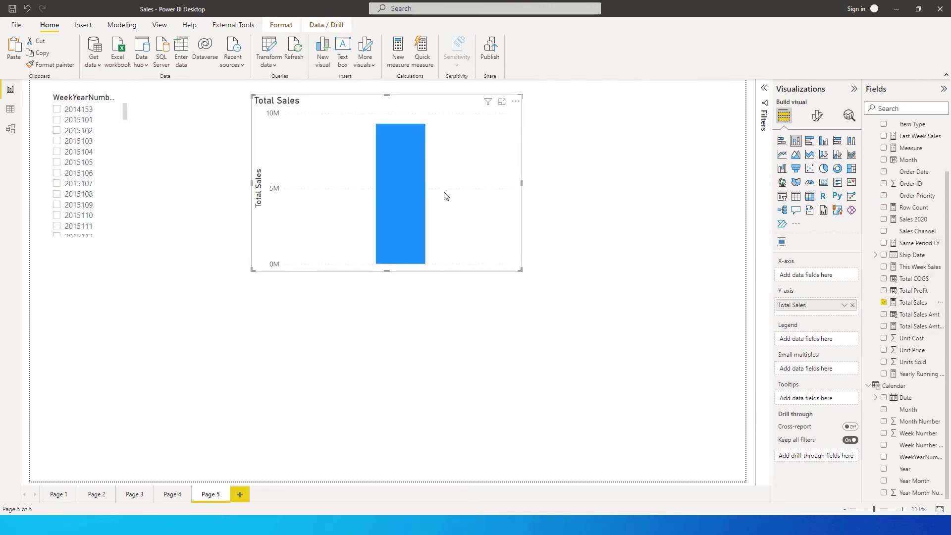
Step: Turn on data labels for the Total Sales chart and shift the chart slightly closer to the slicer
left_click(817, 116)
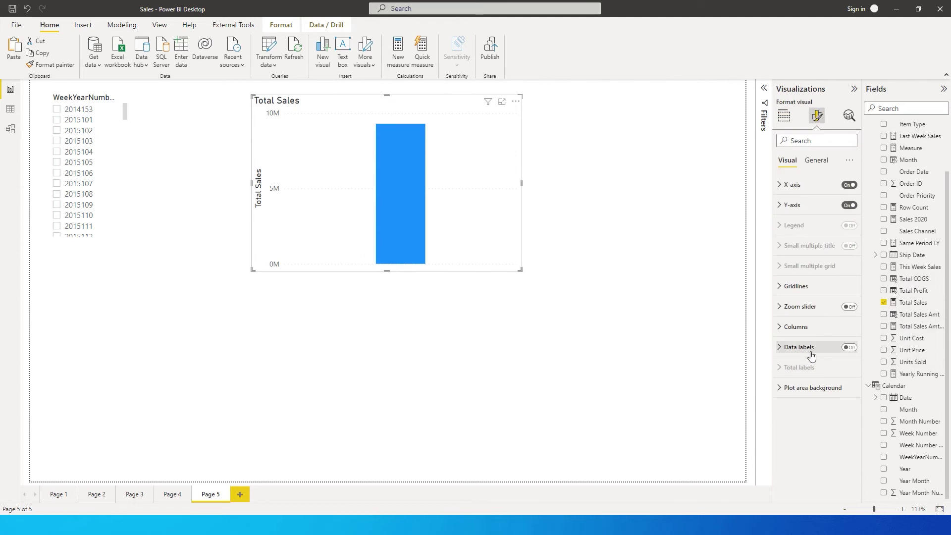
left_click(848, 348)
left_click_drag(474, 209, 463, 206)
left_click(590, 215)
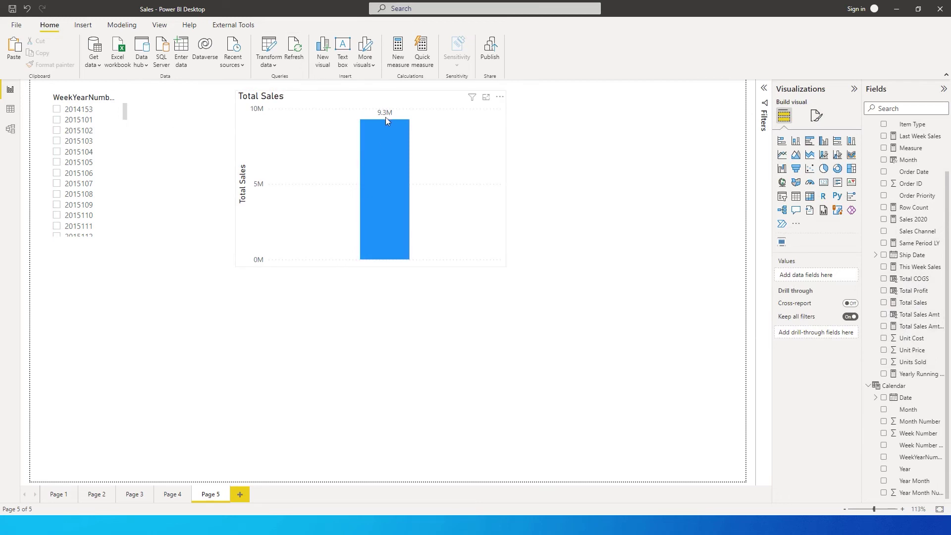
Step: Filter the Total Sales chart to week 2015101 with the slicer and check the bar's exact value
left_click(57, 120)
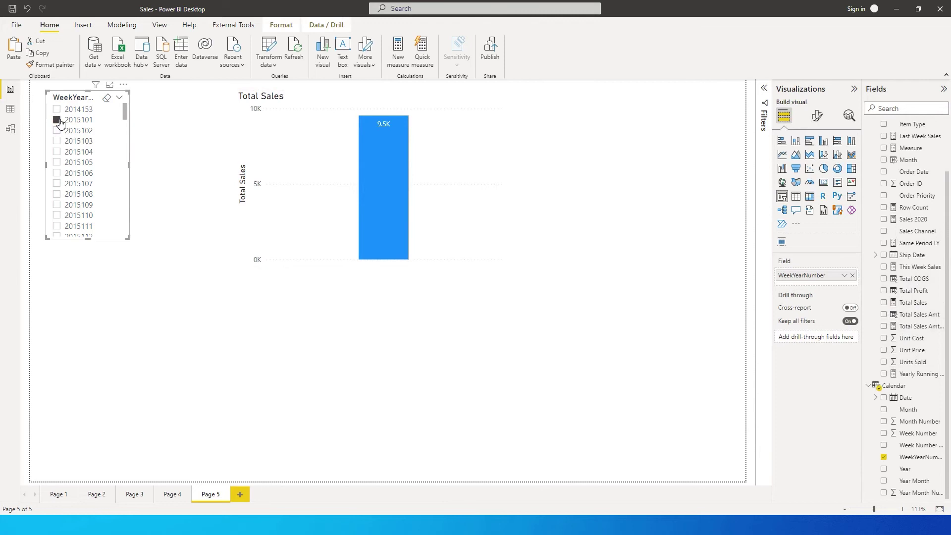
mouse_move(393, 136)
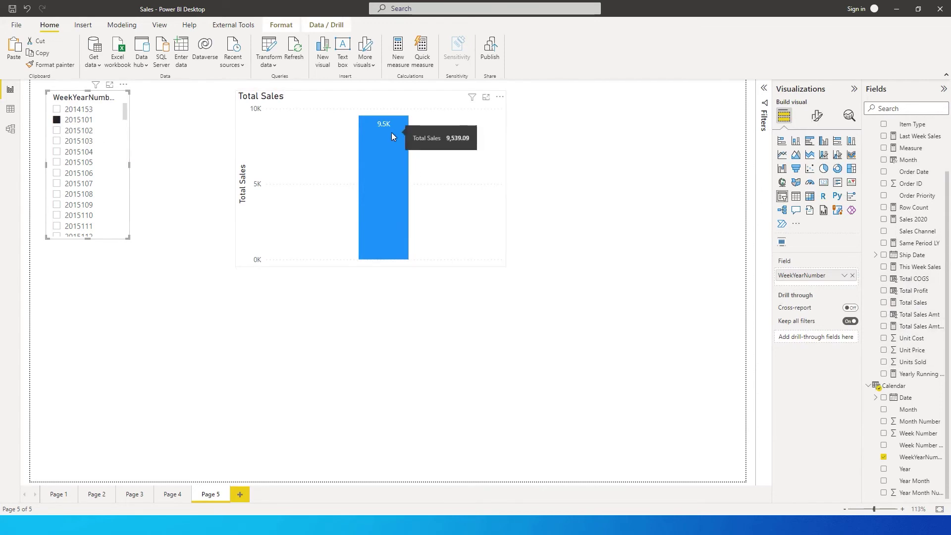
left_click(528, 163)
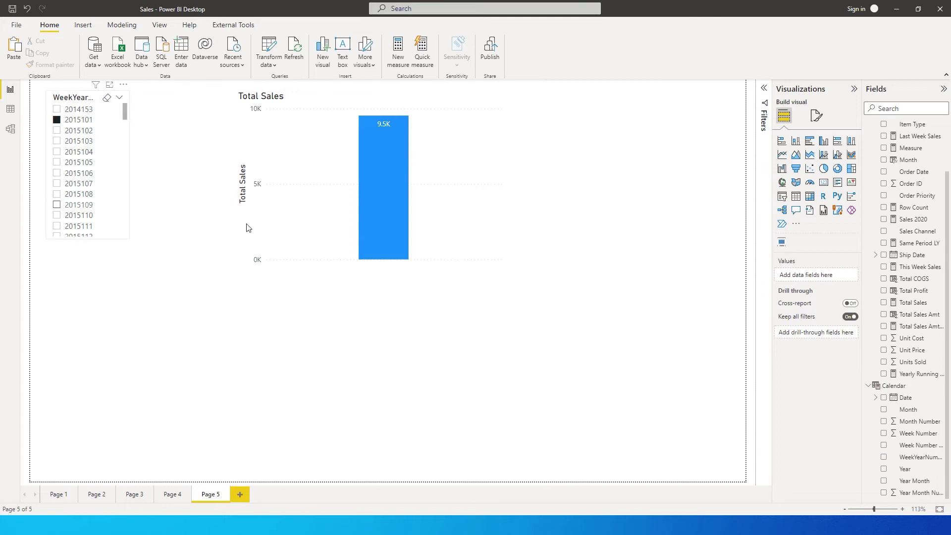
Step: Collapse the 50000 Sales Records and Calendar tables in the field list
scroll(913, 230, "up", 2)
left_click(872, 128)
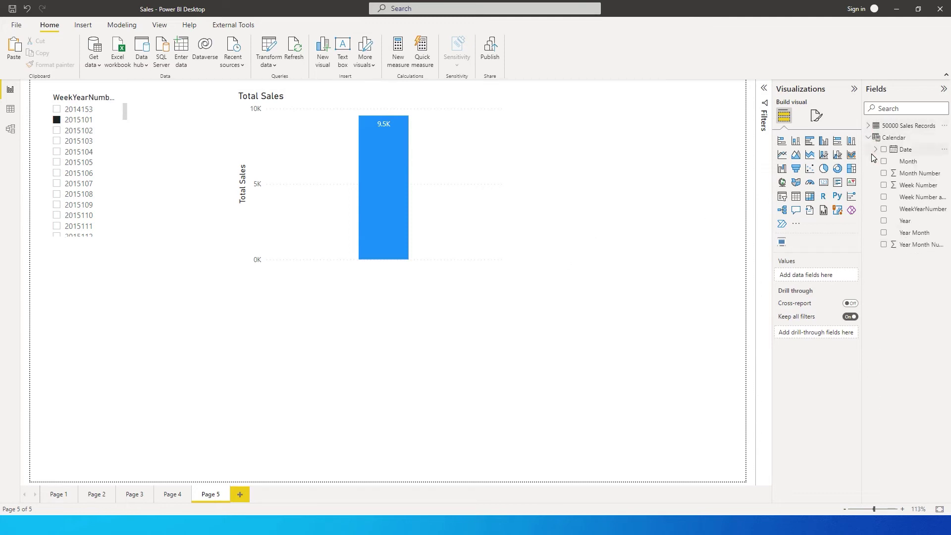
left_click(873, 139)
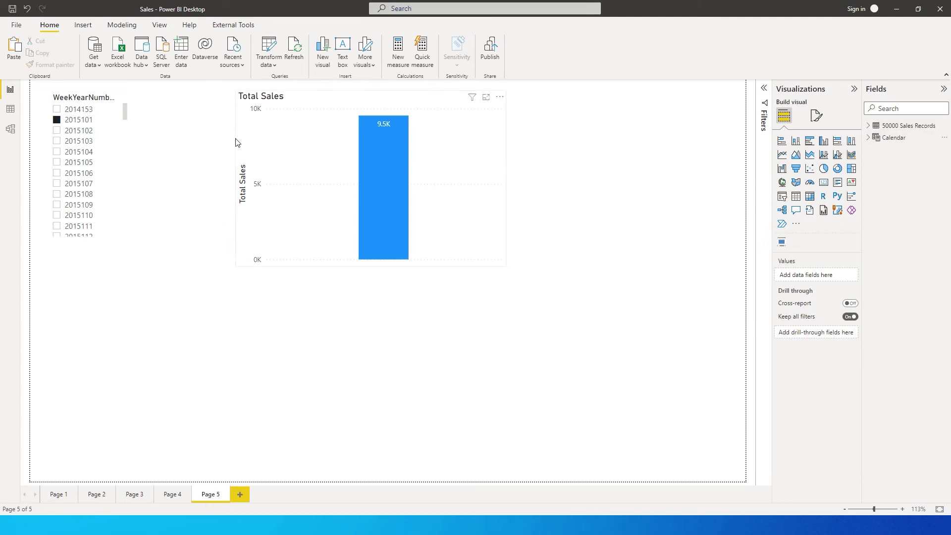
Step: Create a calculated table named Comparison Calendar that duplicates the 'Calendar' table
left_click(121, 27)
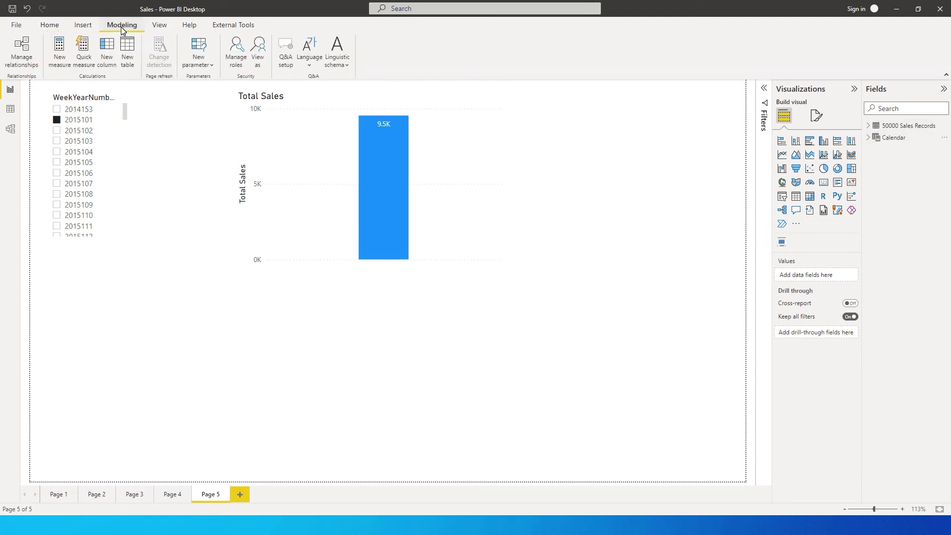
left_click(127, 63)
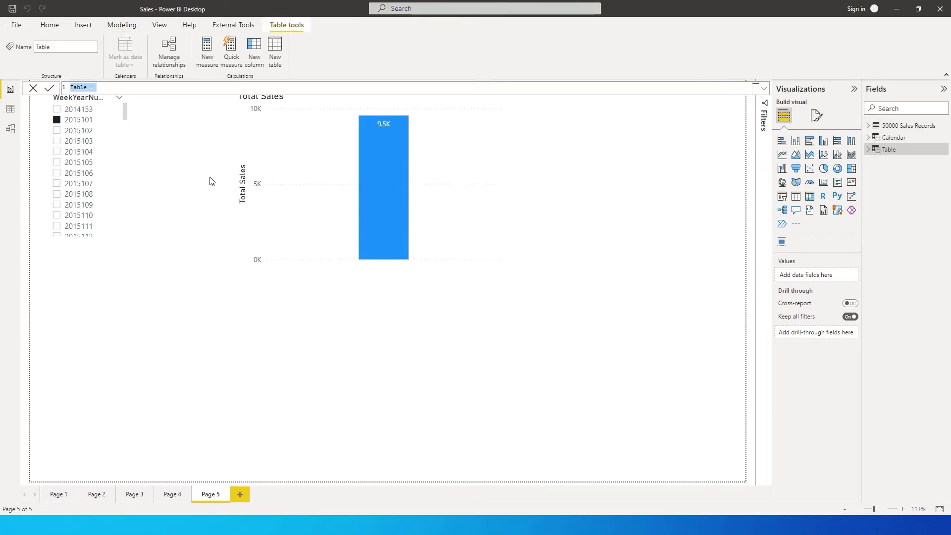
type("Com")
scroll(253, 96, "up", 5, "ctrl")
type("pa")
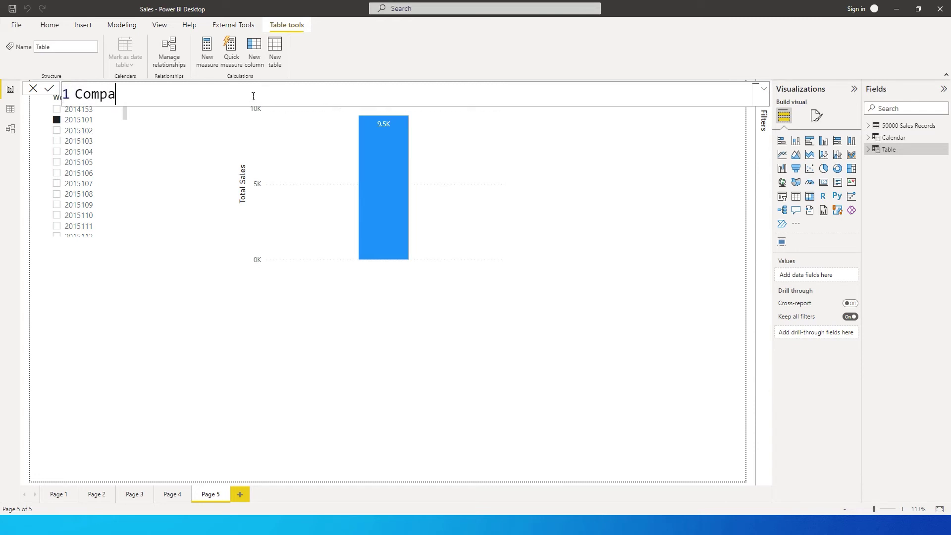
type("rison")
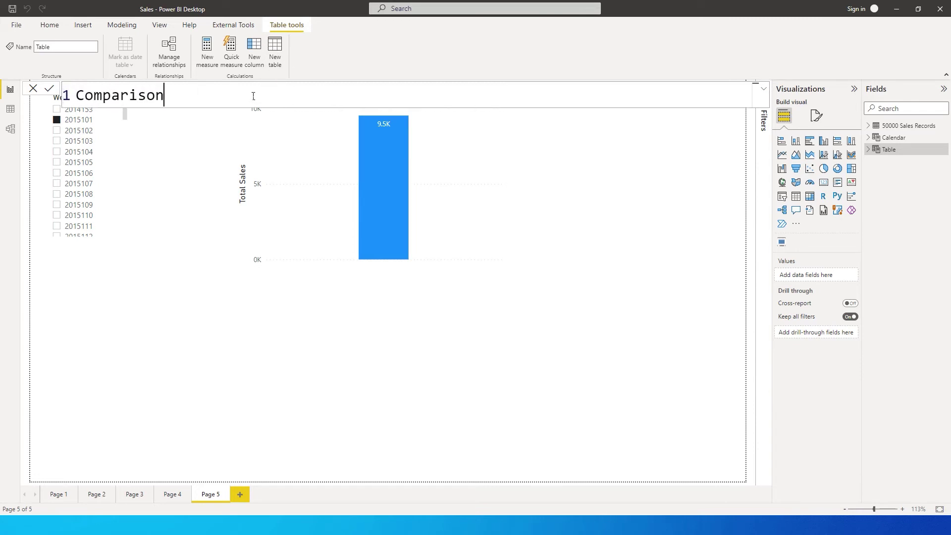
type(" Calendar = Calen")
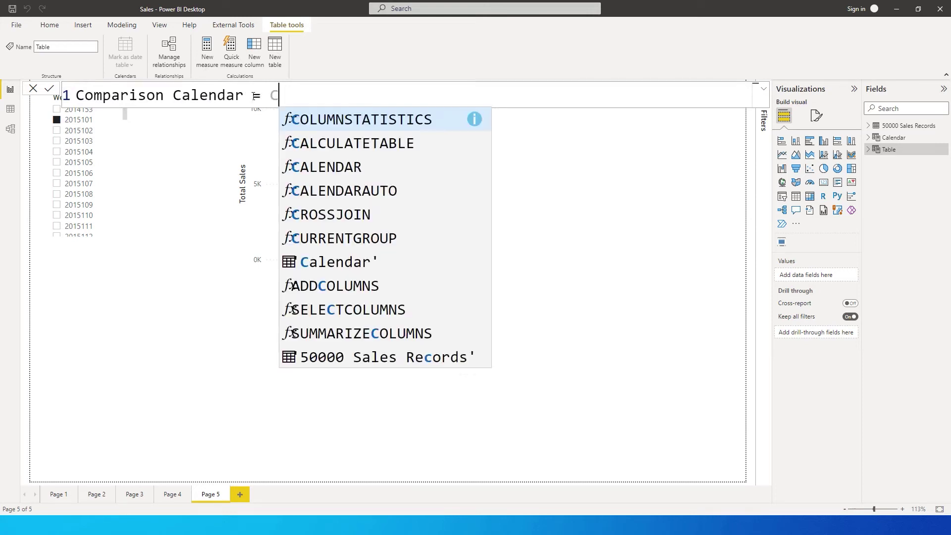
key("Down")
key("Down")
key("Tab")
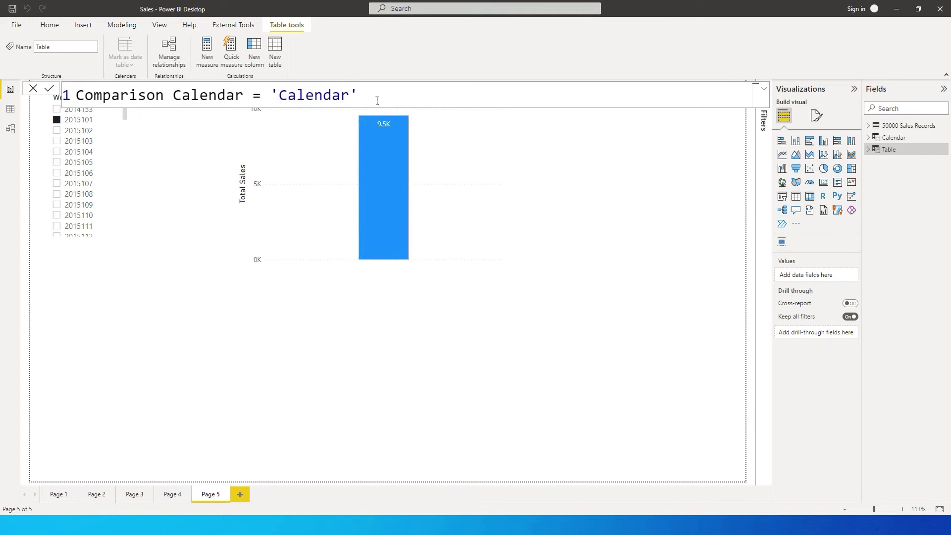
key("Return")
Step: In the data model diagram, shift the Calendar table slightly up and place the Comparison Calendar table below it
left_click(10, 128)
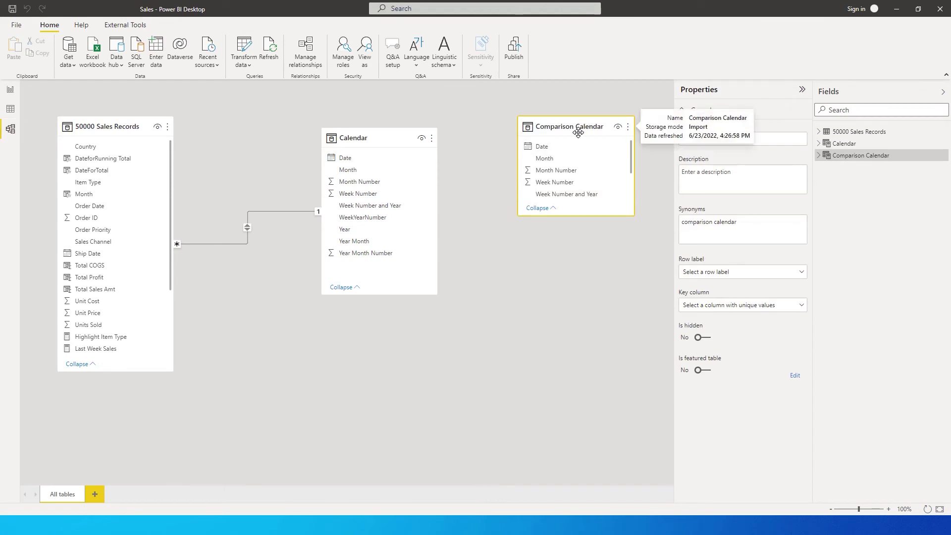
left_click_drag(578, 134, 558, 227)
left_click_drag(378, 136, 362, 125)
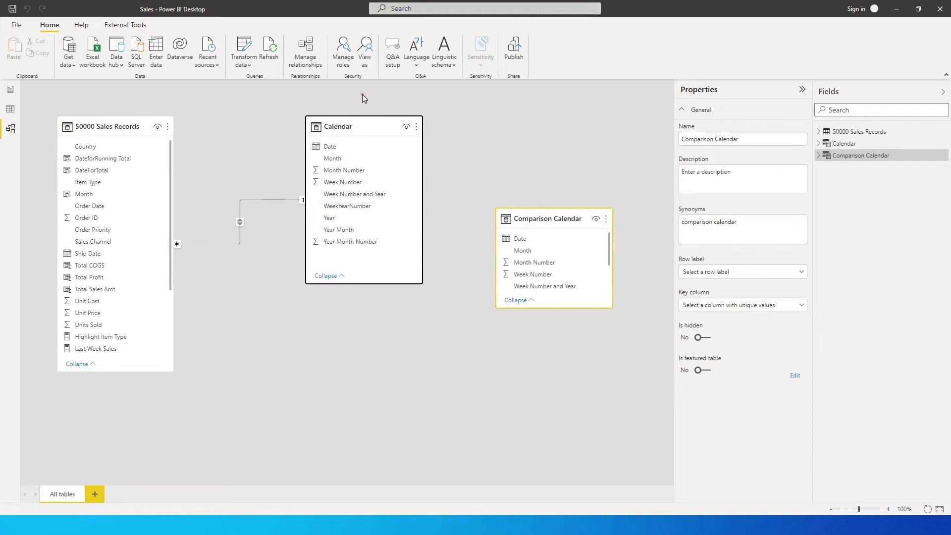
left_click_drag(564, 217, 397, 337)
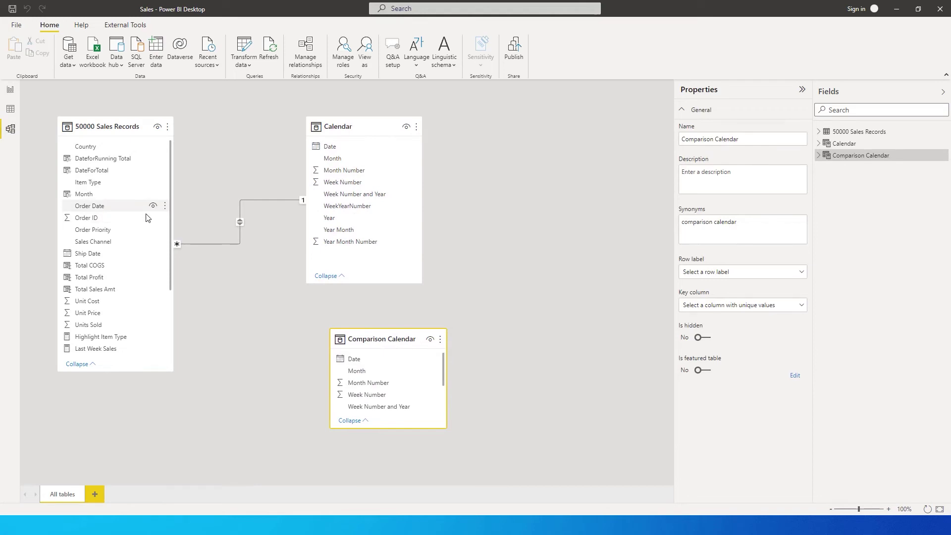
Step: Create a relationship between Order Date in 50000 Sales Records and Date in Comparison Calendar
left_click(91, 209)
left_click(360, 363)
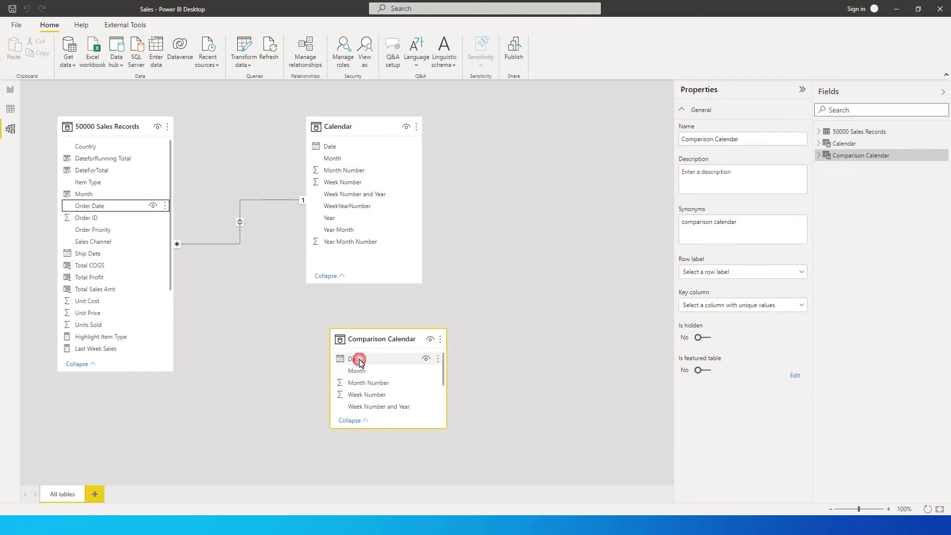
left_click_drag(89, 206, 344, 365)
left_click(361, 364)
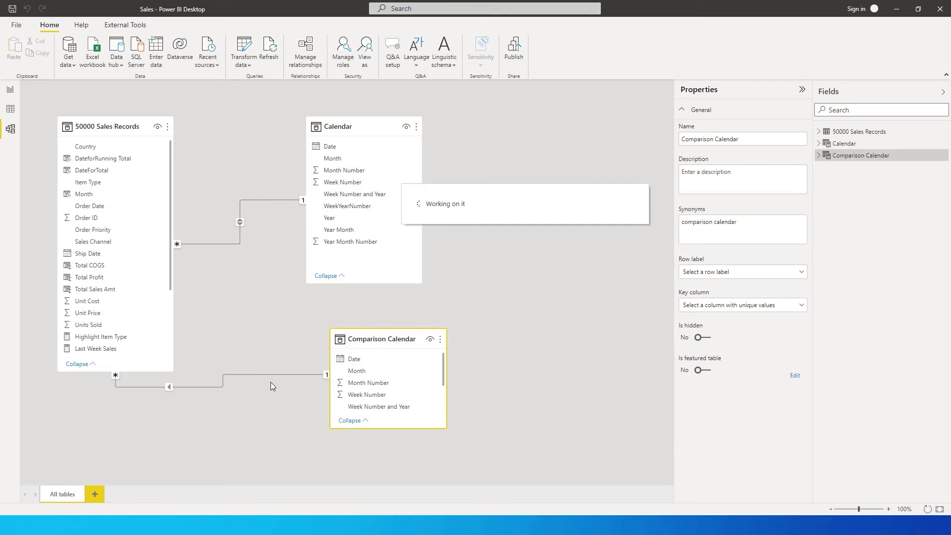
Step: Make the relationship between 50000 Sales Records and Comparison Calendar inactive
left_click(234, 374)
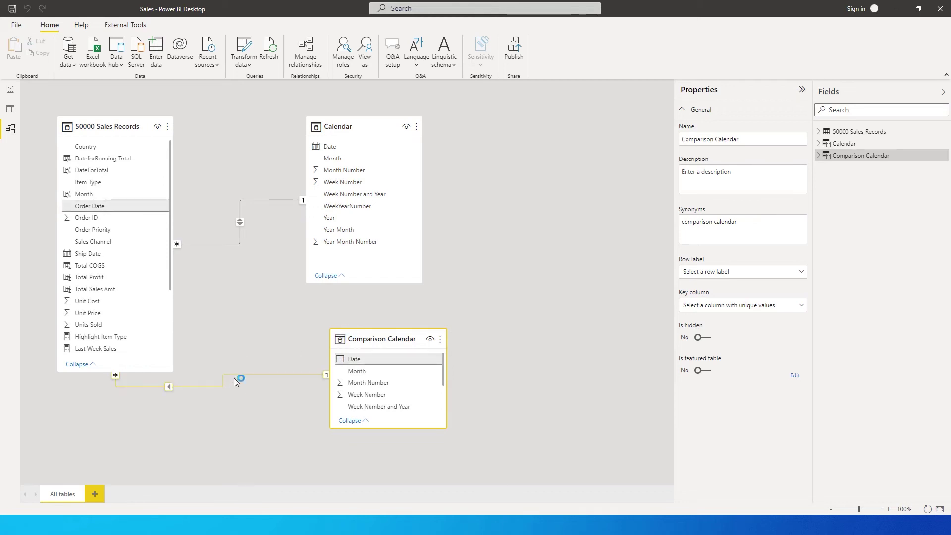
double_click(234, 378)
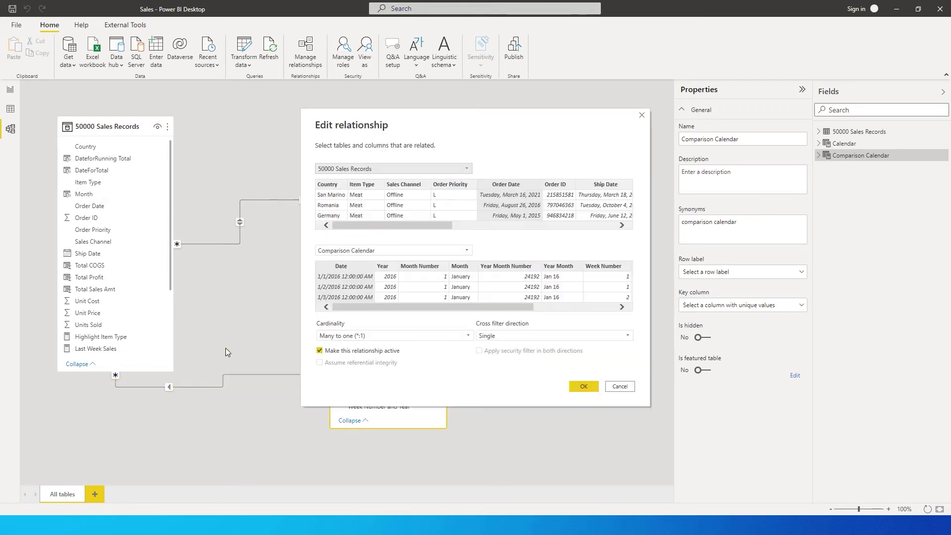
left_click(319, 352)
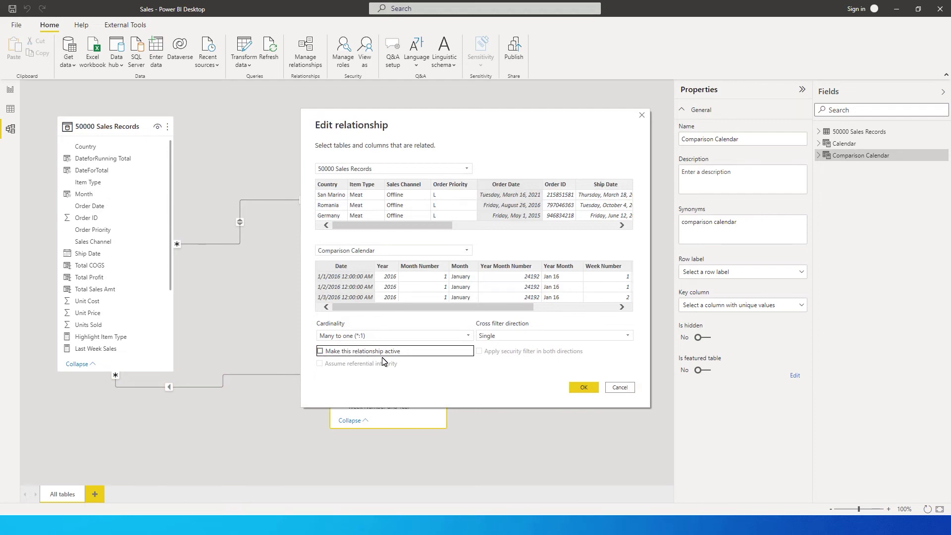
left_click(588, 390)
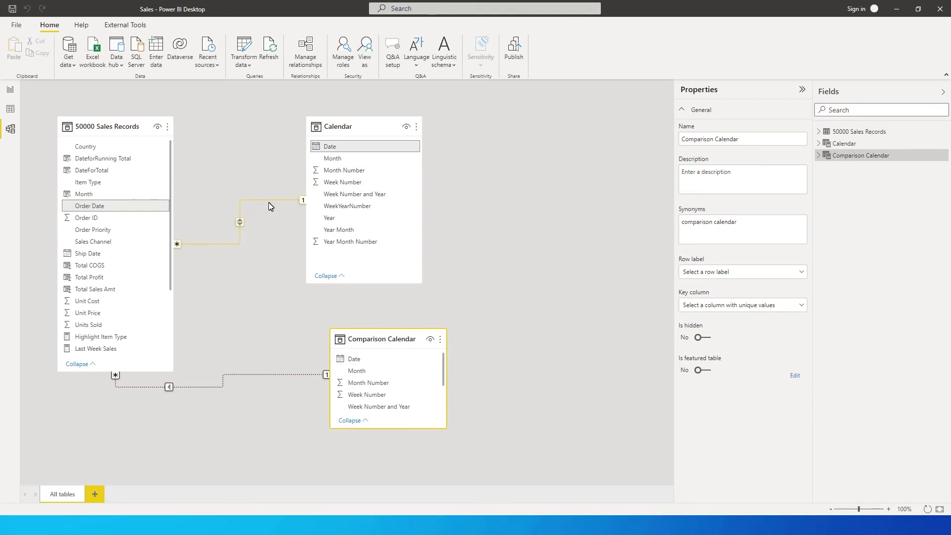
Step: On the report page, add a slicer for Comparison Calendar's WeekYearNumber beneath the existing week slicer
left_click(10, 89)
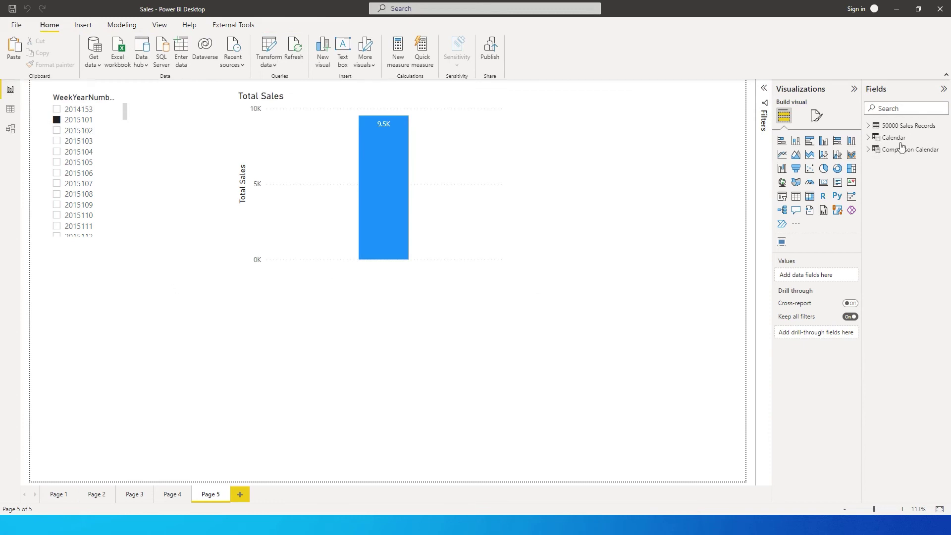
left_click(871, 152)
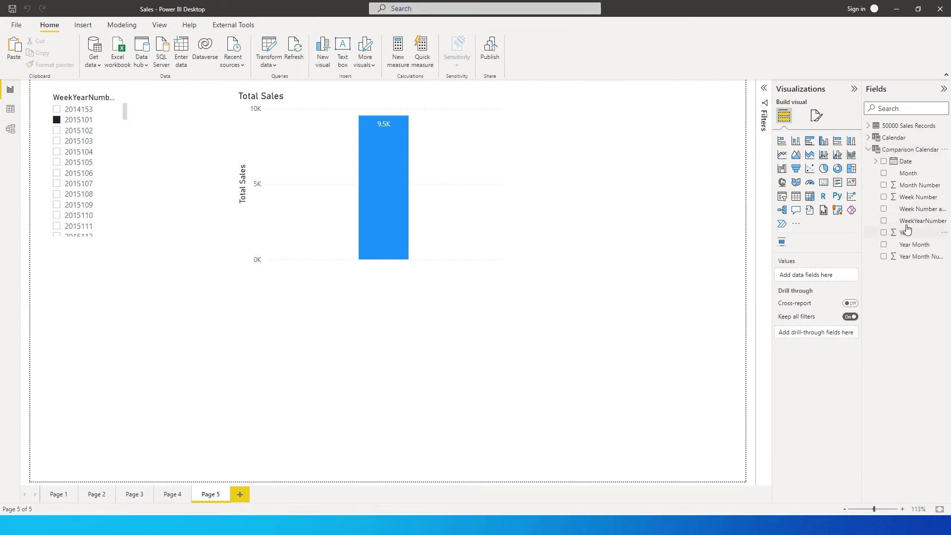
left_click(885, 221)
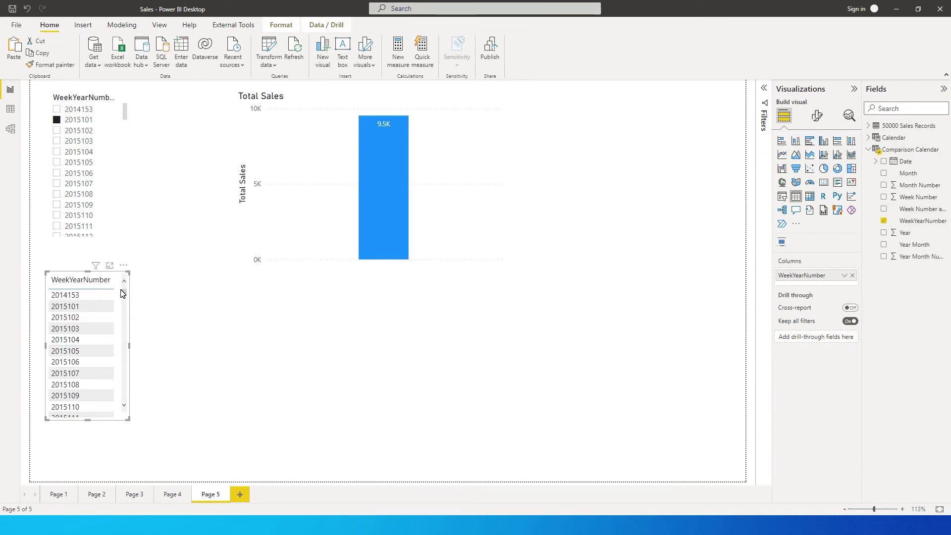
left_click(782, 196)
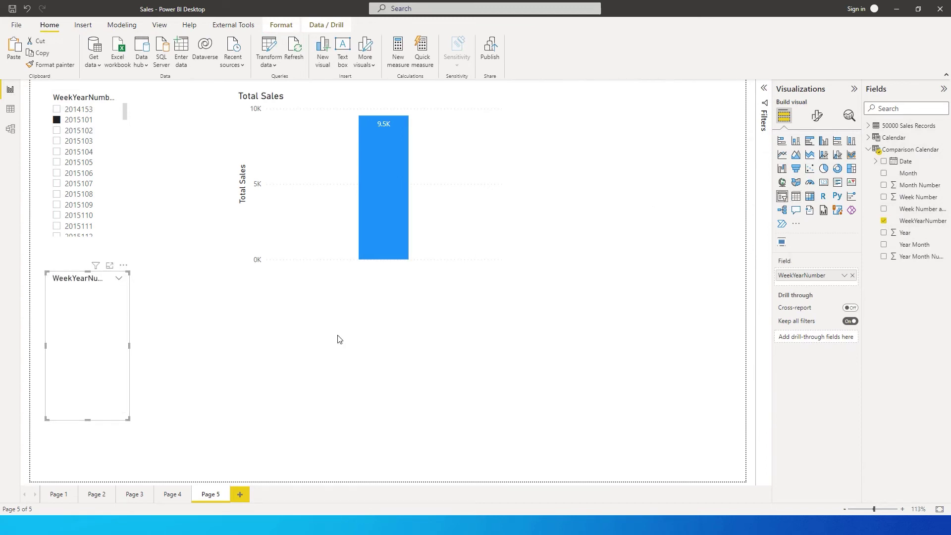
Step: Rename the lower slicer's field as Comparison Week and enlarge the slicer so its full title fits
double_click(805, 276)
type("Compar")
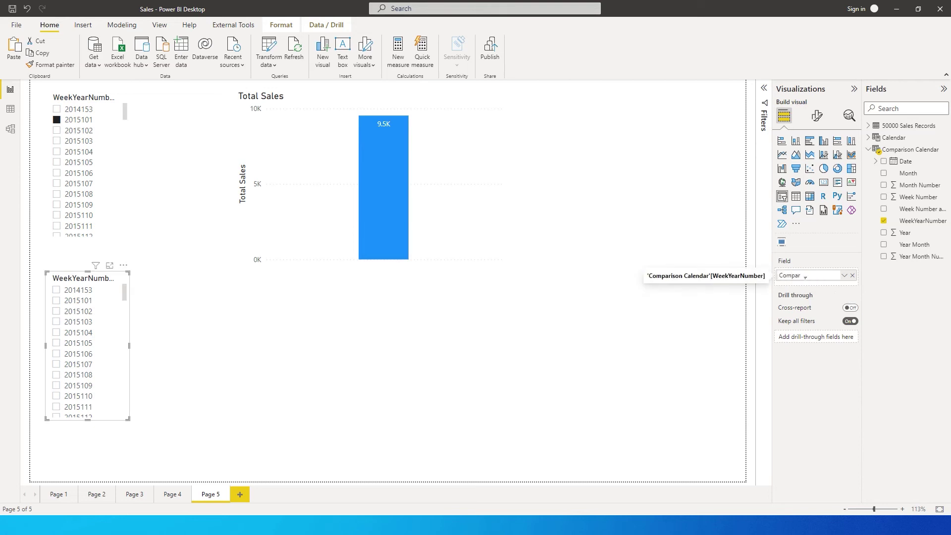
type("ison ")
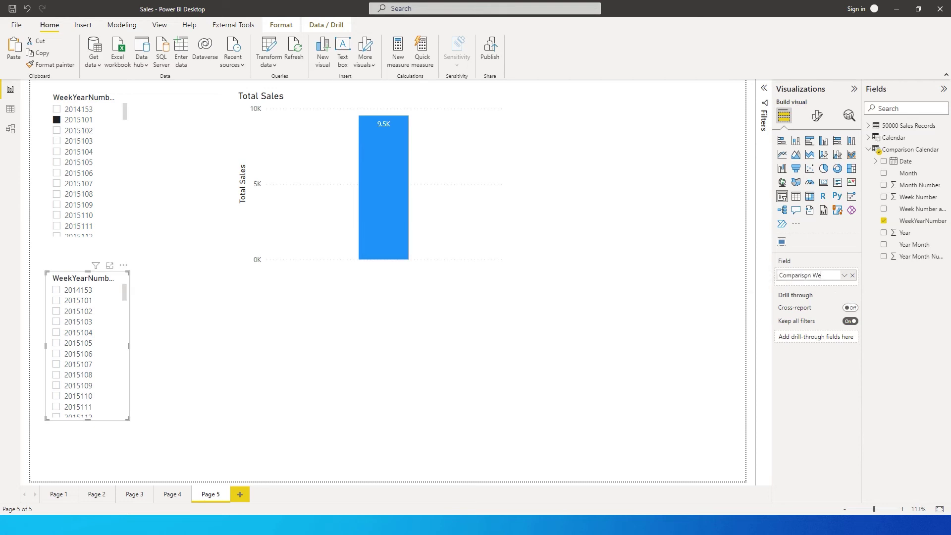
type("Week")
key("Return")
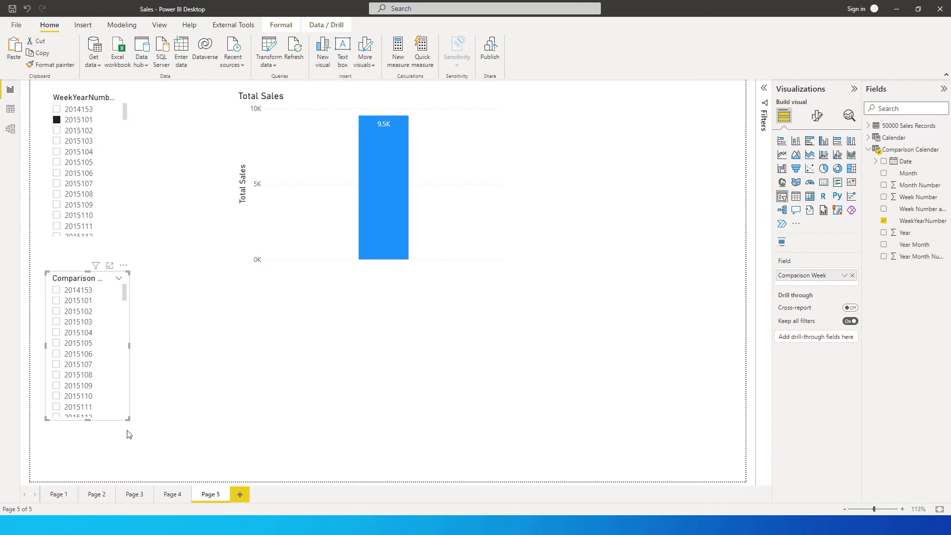
left_click_drag(134, 424, 143, 440)
Step: Select week 2015103 in the upper slicer and rename its field as Current Week
left_click(119, 141)
double_click(800, 275)
type("Current Week")
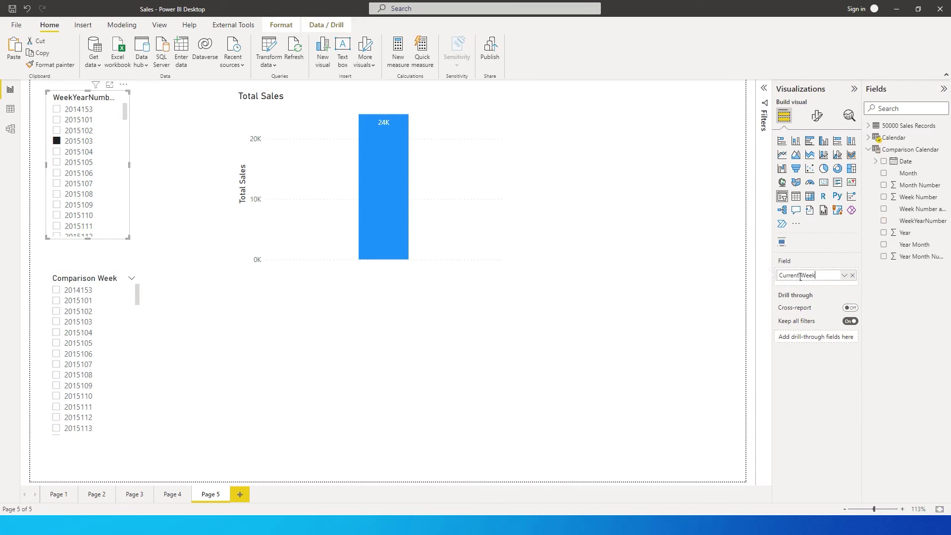
key("Return")
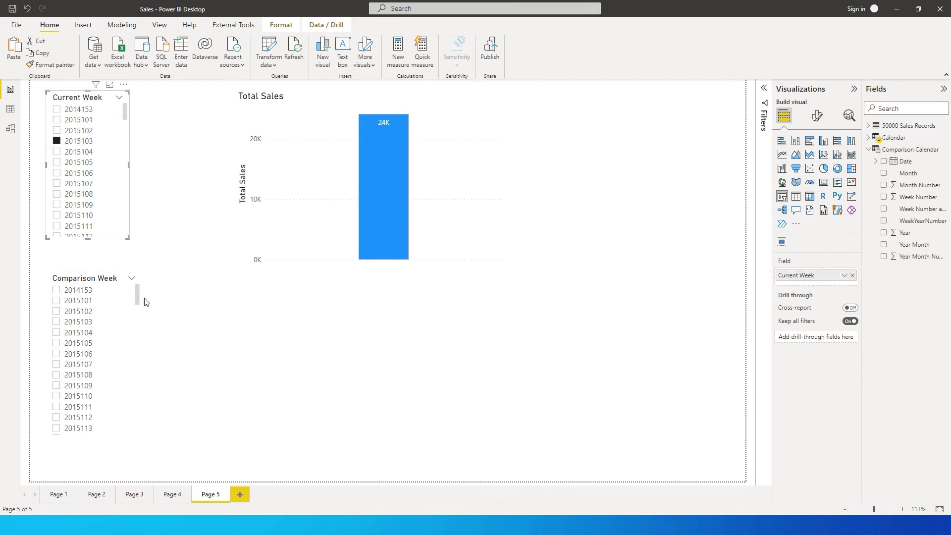
Step: Align the Comparison Week slicer under the Current Week slicer and widen the Current Week slicer to match it
left_click(129, 311)
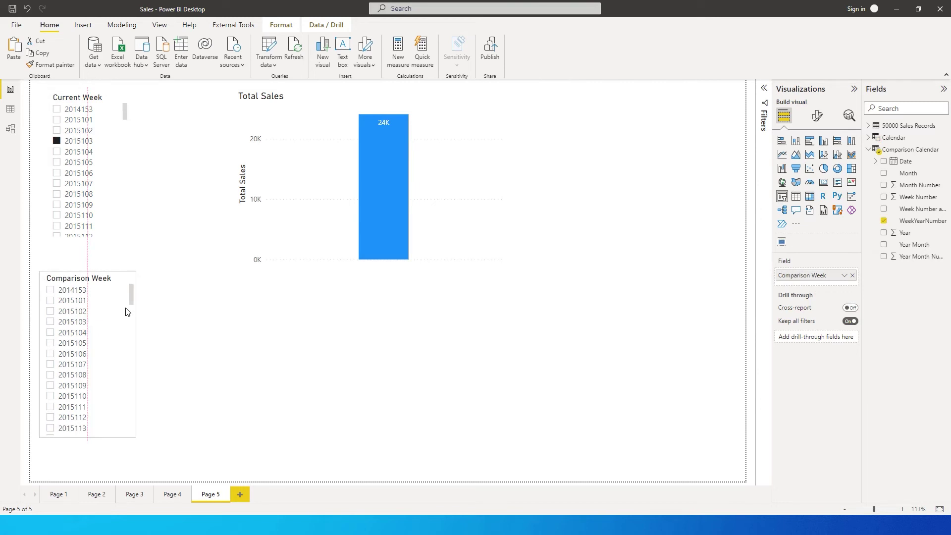
left_click(123, 234)
scroll(126, 233, "down", 3)
left_click_drag(131, 243, 142, 244)
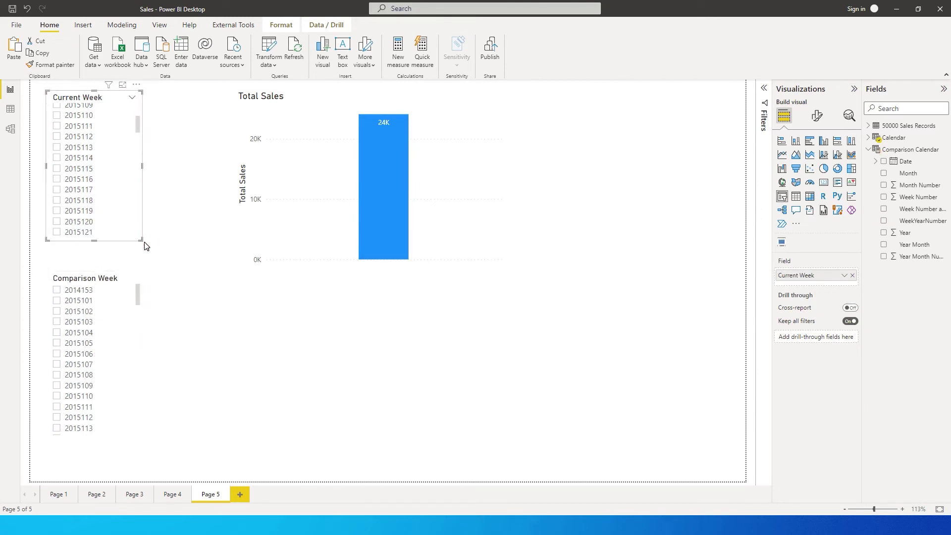
left_click(188, 301)
scroll(140, 204, "up", 3)
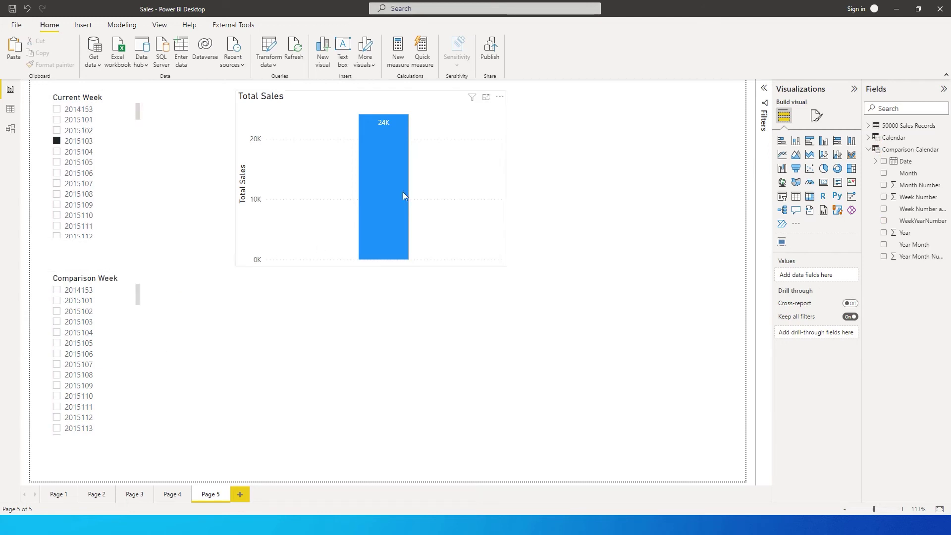
Step: Test the Comparison Week slicer with weeks 2015101, 2015102 and 2015103, ending with 2015104 selected
left_click(57, 301)
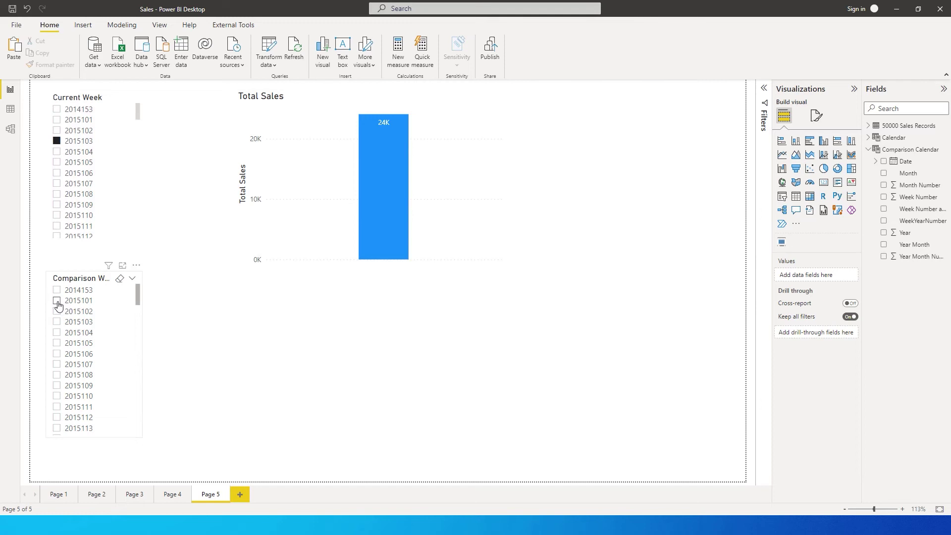
left_click(57, 311)
left_click(57, 322)
left_click(58, 337)
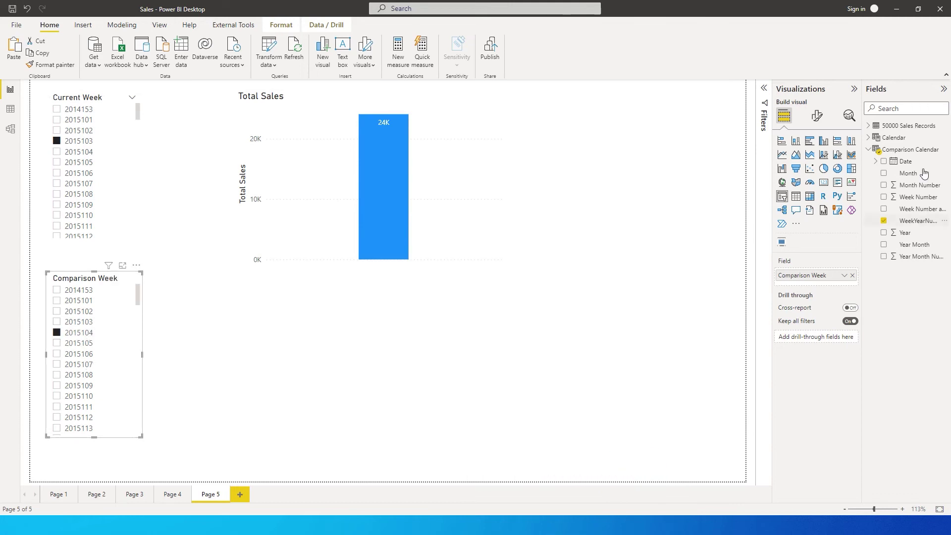
Step: Create a new measure named Comparison Sales in the 50000 Sales Records table
left_click(945, 125)
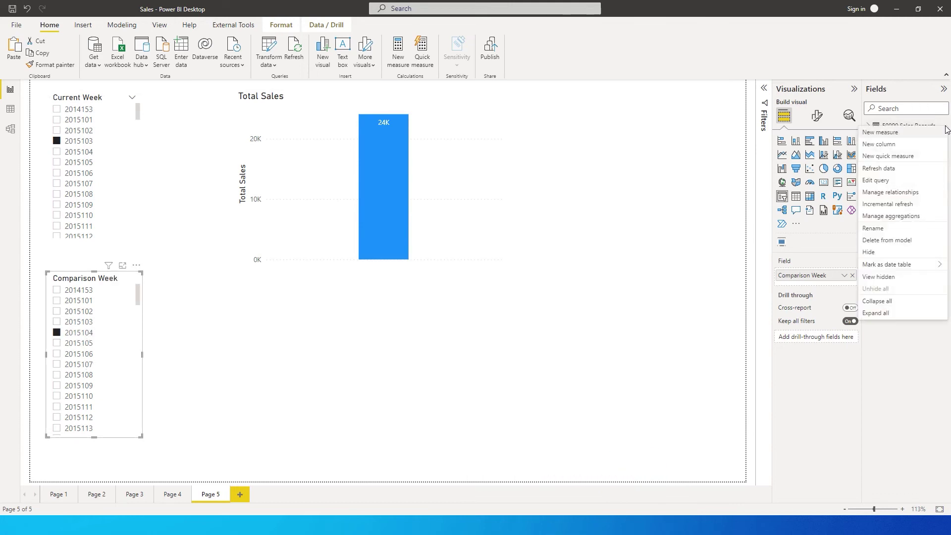
left_click(897, 133)
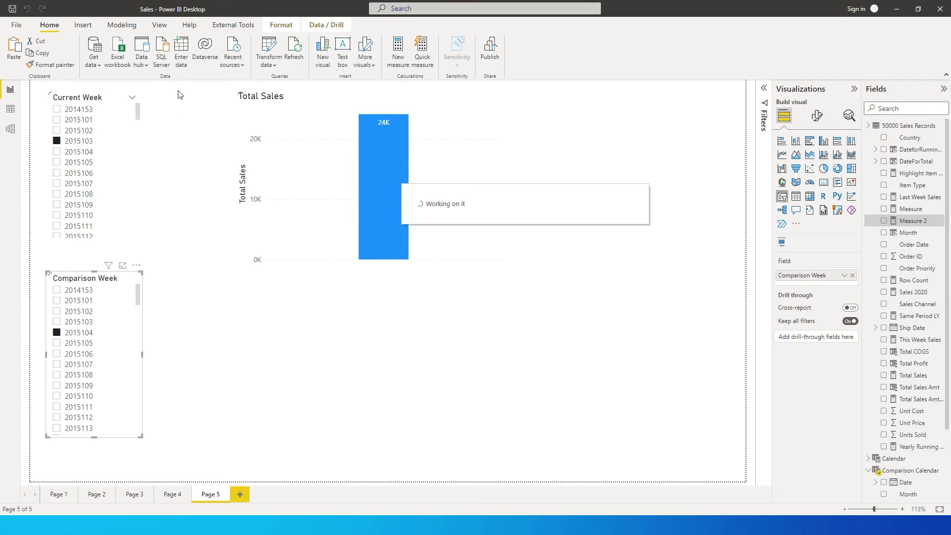
double_click(107, 95)
left_click(154, 95)
left_click_drag(155, 95, 75, 95)
type("Compar")
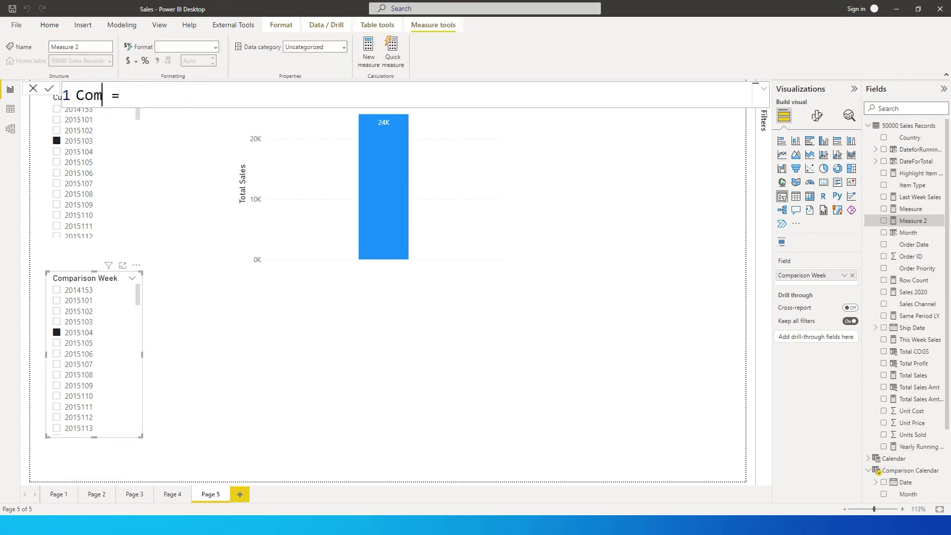
type("ison Sales")
Step: Begin the measure's formula with CALCULATE([Total Sales],ALL('Calendar') so that it ignores the main calendar's filters
left_click(291, 92)
type("CALCULATE(")
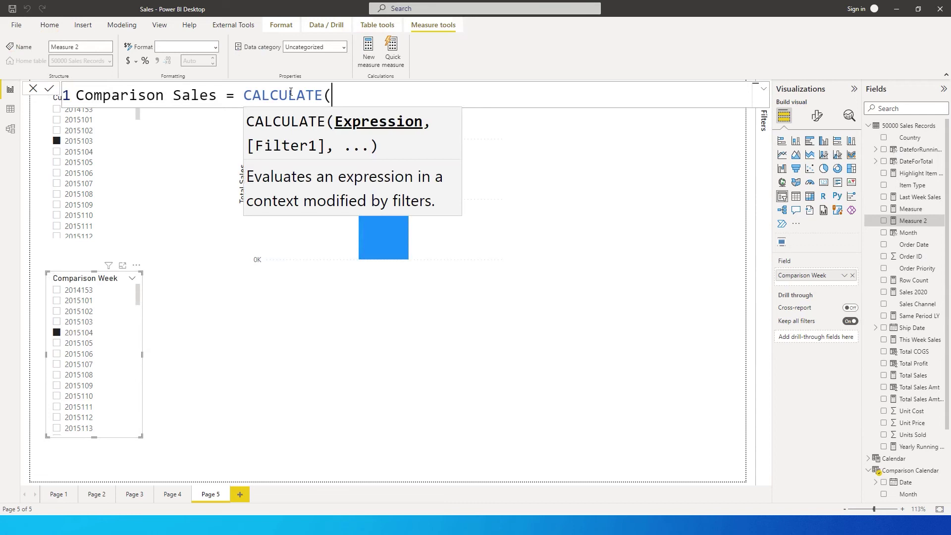
type("total")
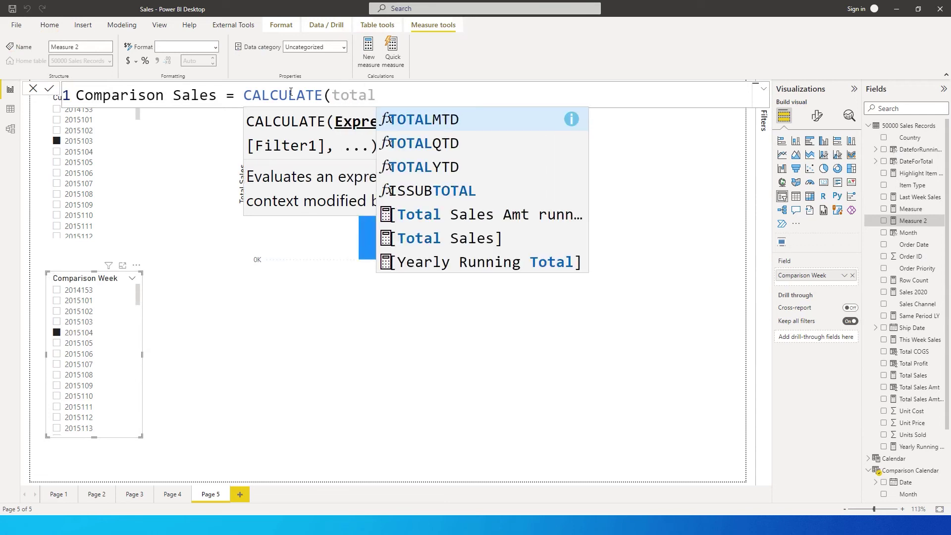
key("Down")
key("Down")
key("Tab")
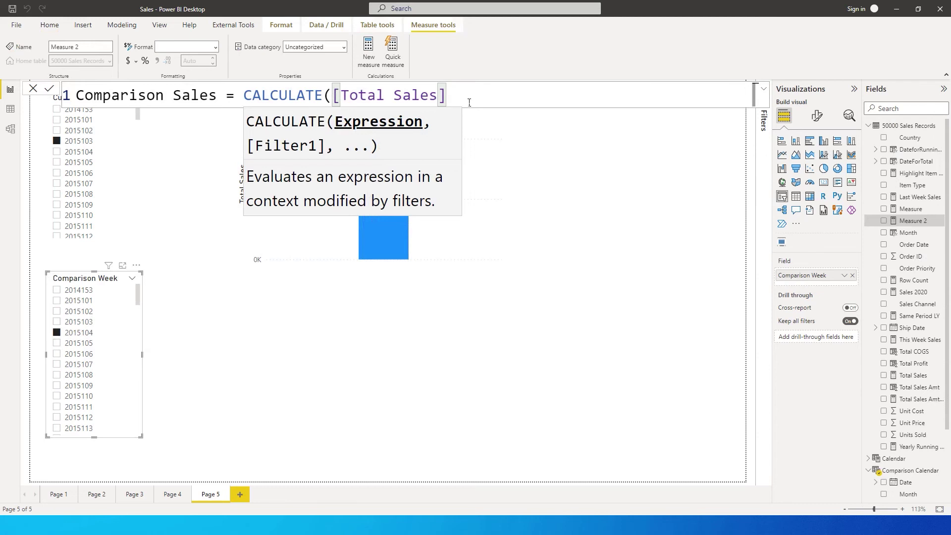
type(",ALL(Cal")
key("Tab")
type(")")
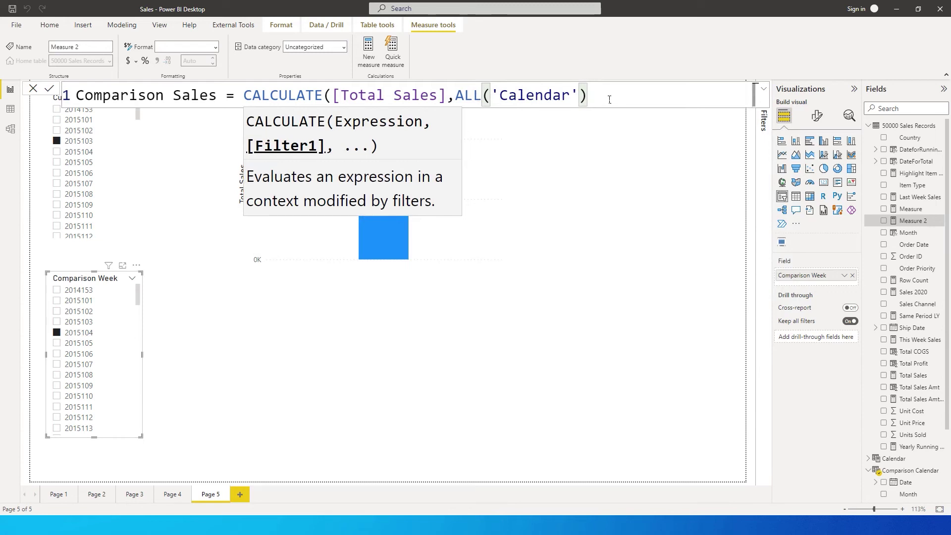
Step: Add a USERELATIONSHIP filter to the CALCULATE formula and place it on its own indented second line
type(",")
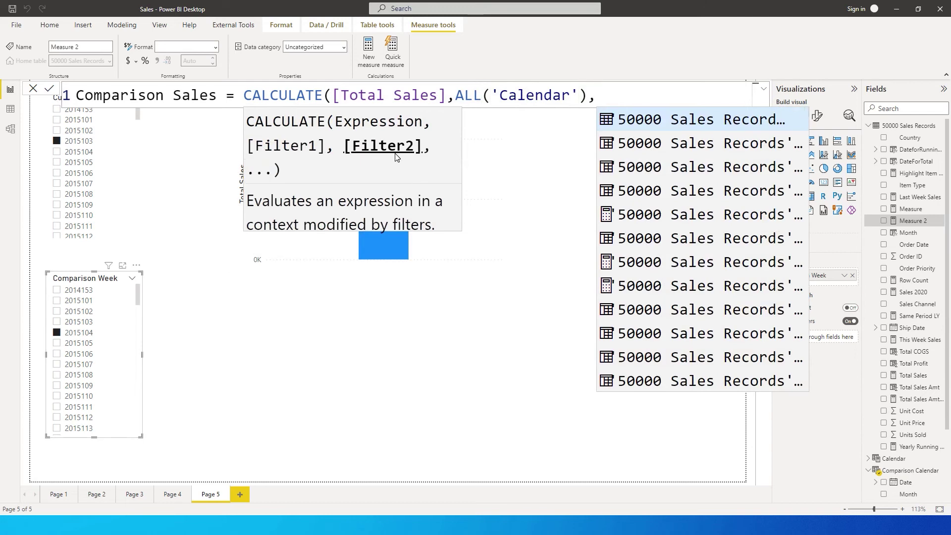
type("use")
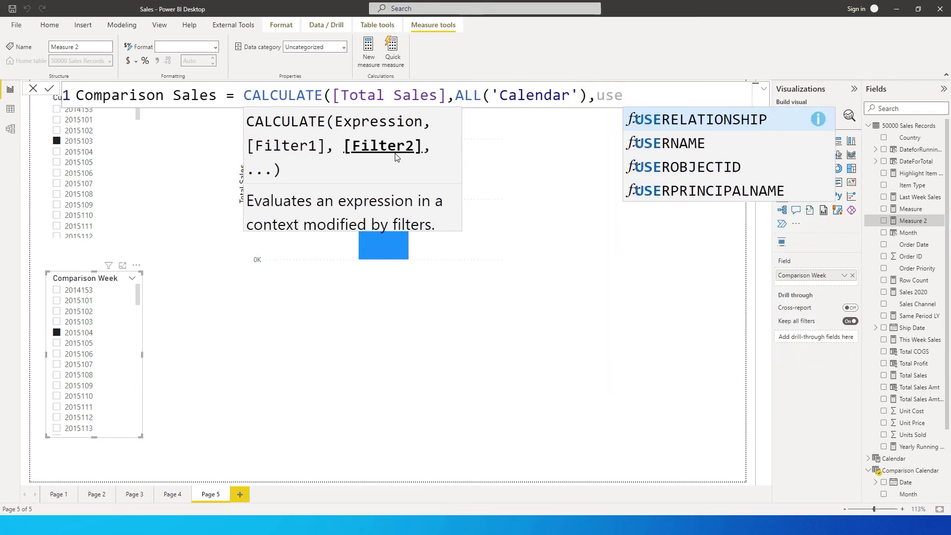
key("Tab")
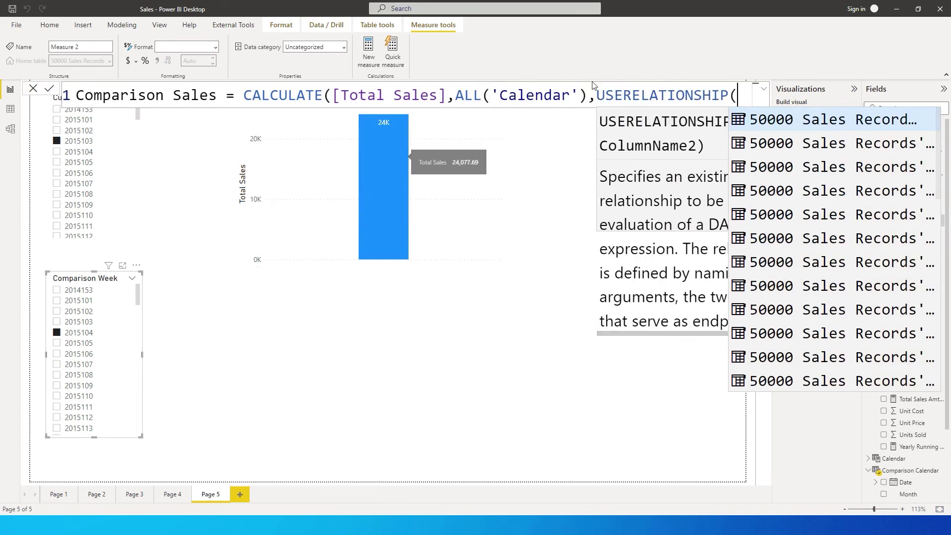
left_click(598, 96)
key("shift+Return")
key("Tab")
key("Tab")
key("Tab")
key("Tab")
key("Tab")
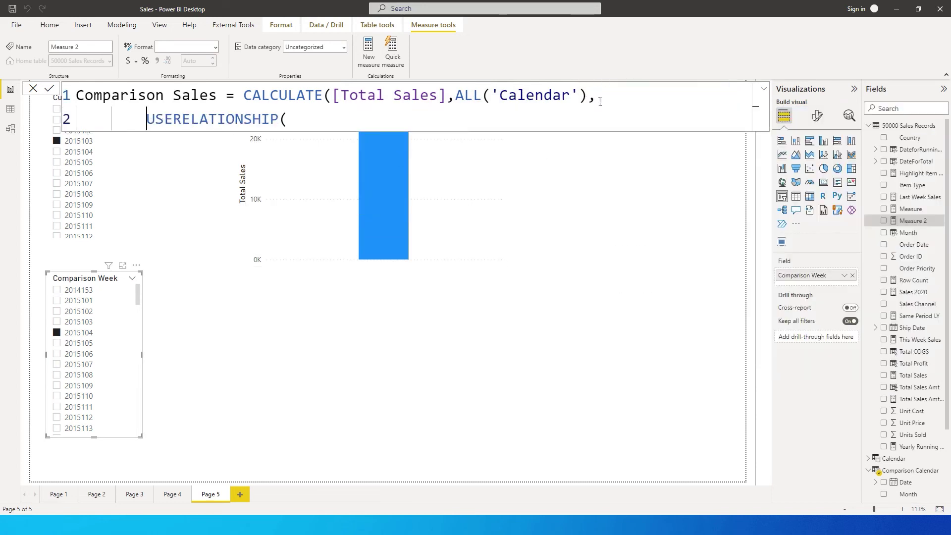
key("End")
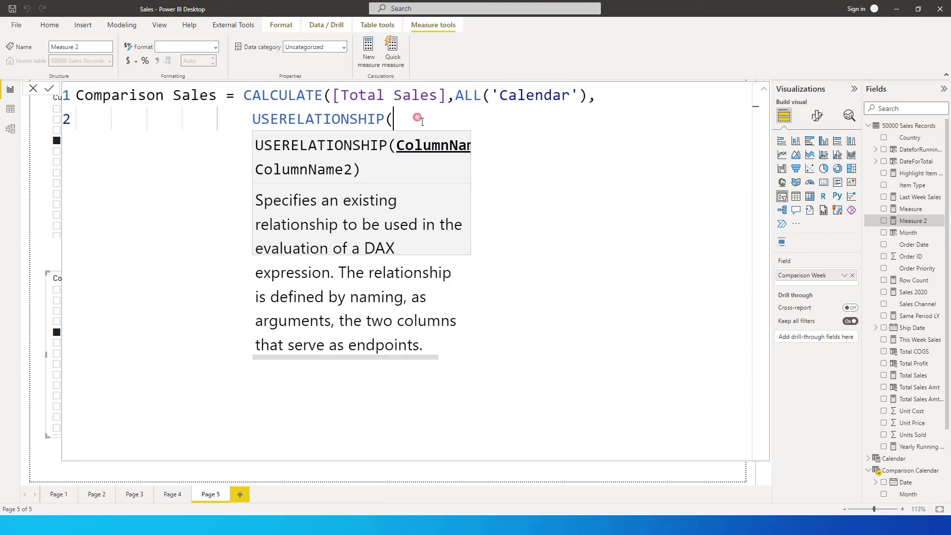
Step: Complete USERELATIONSHIP with '50000 Sales Records'[Order Date] and 'Comparison Calendar'[Date], close both functions, commit the measure and collapse the formula editor
type("order")
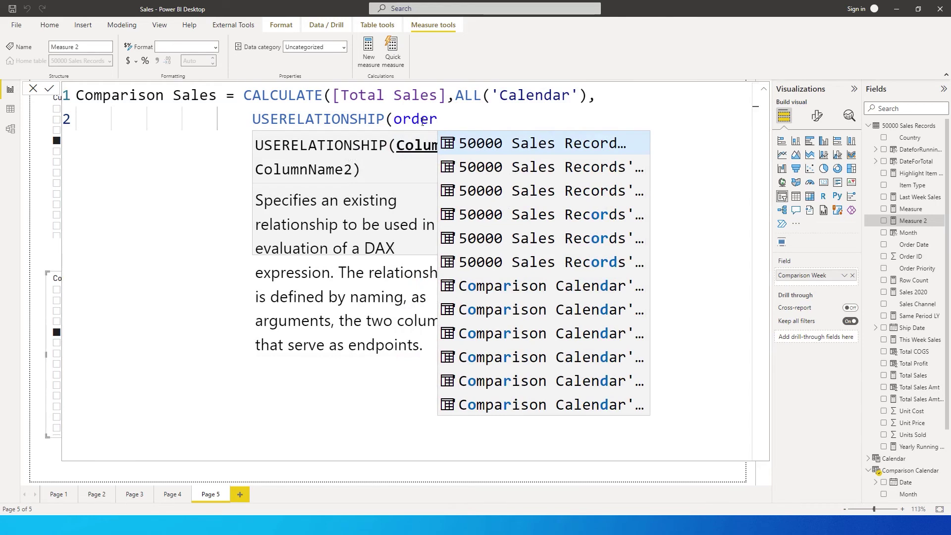
key("Escape")
scroll(405, 117, "down", 2)
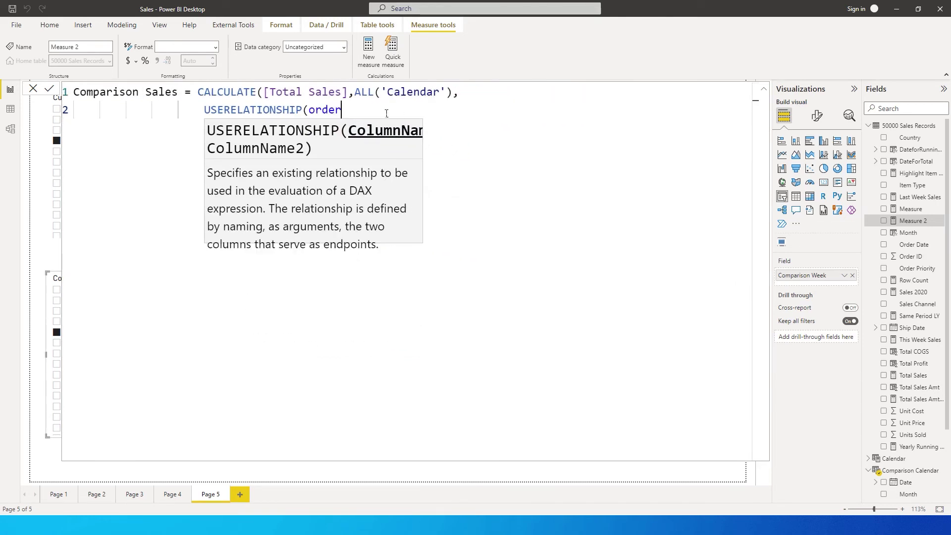
key("ctrl+space")
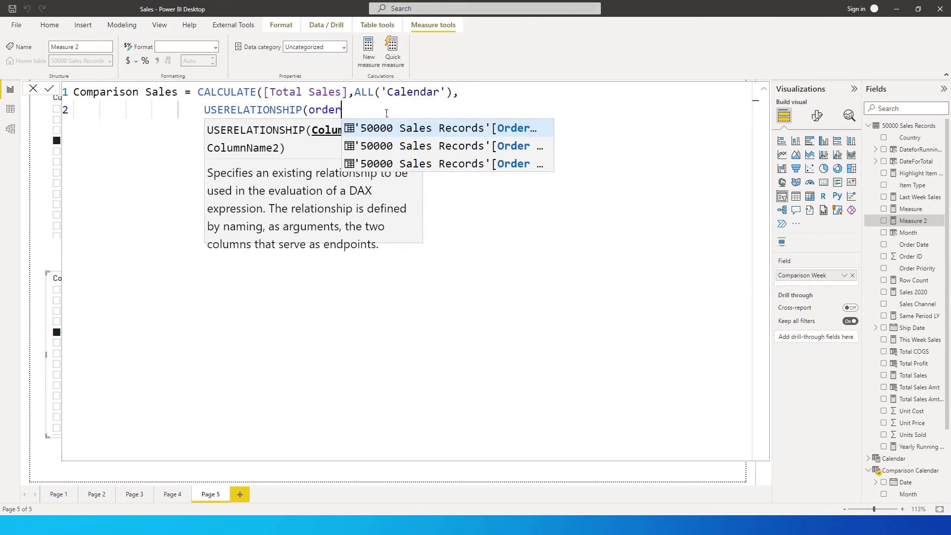
key("Tab")
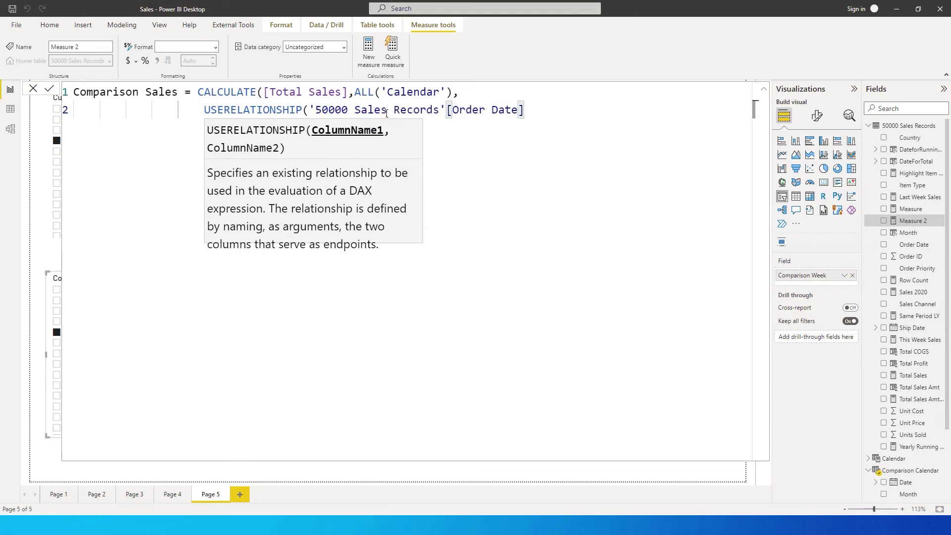
type(",")
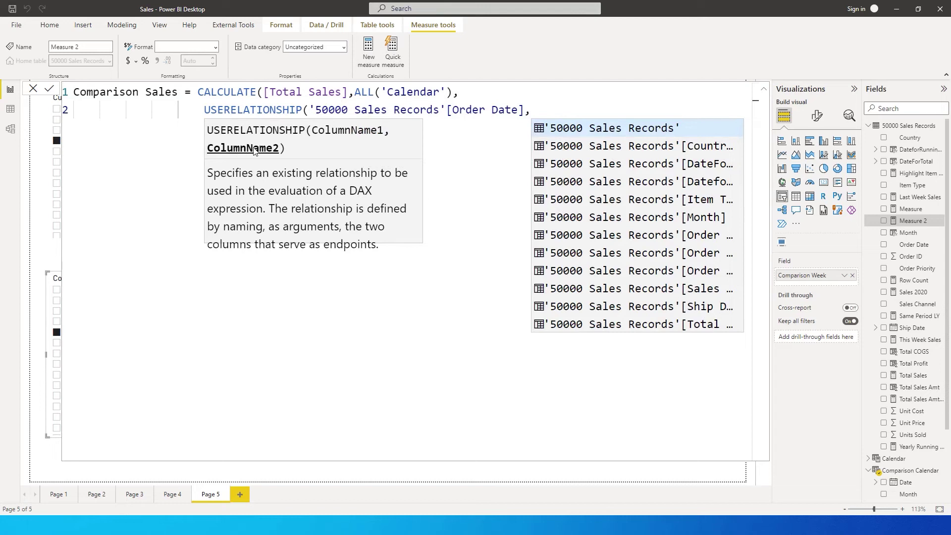
type("Comp")
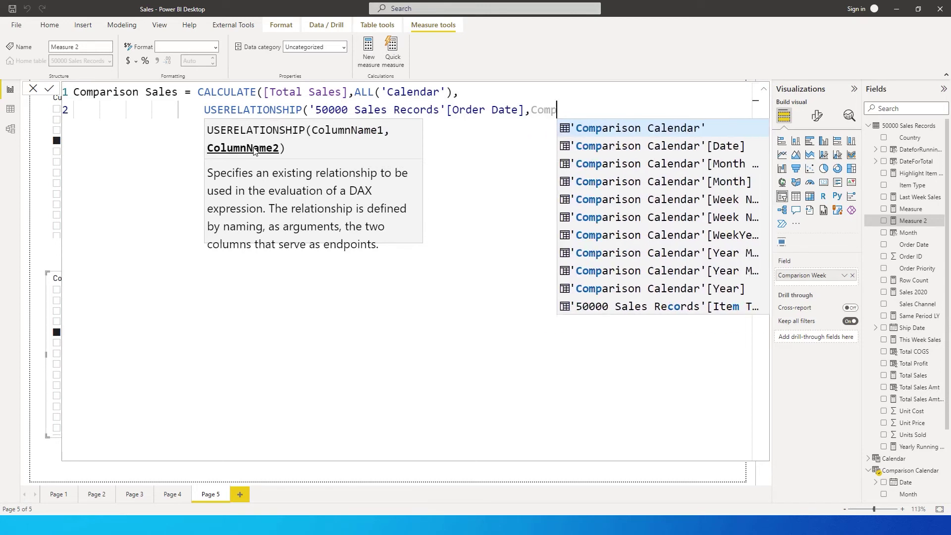
key("Down")
key("Tab")
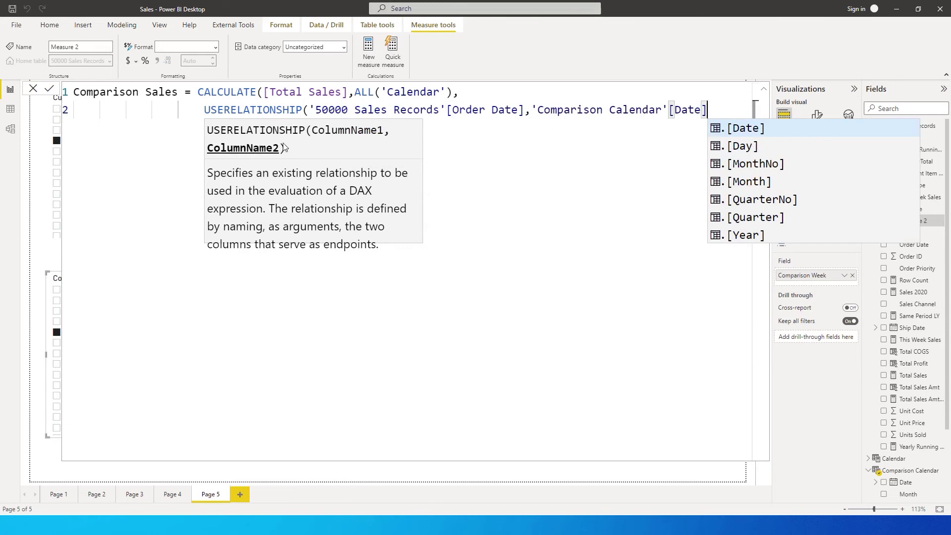
type(")")
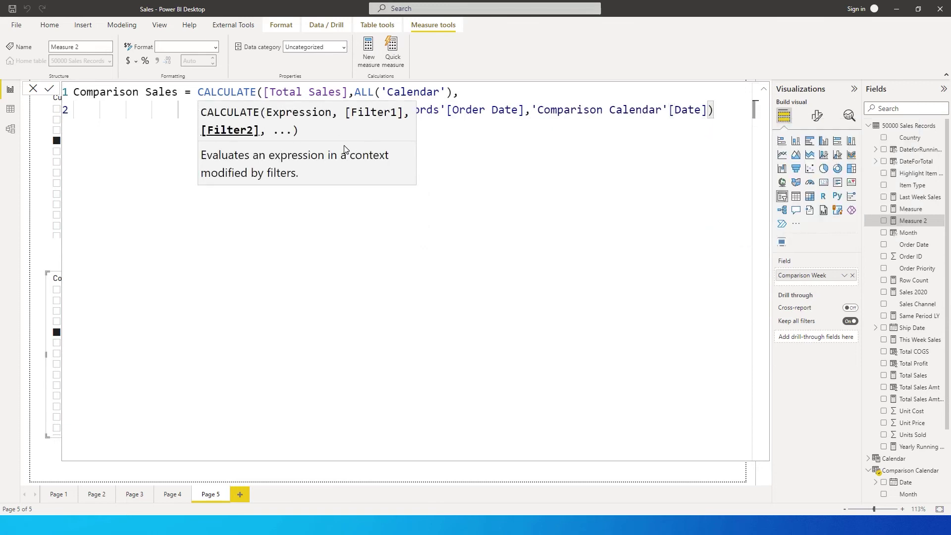
type(")")
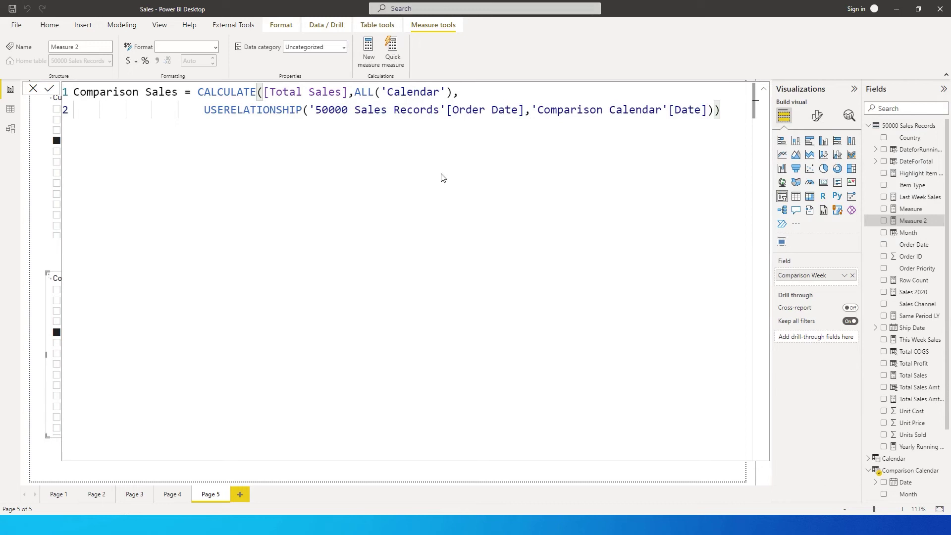
key("Return")
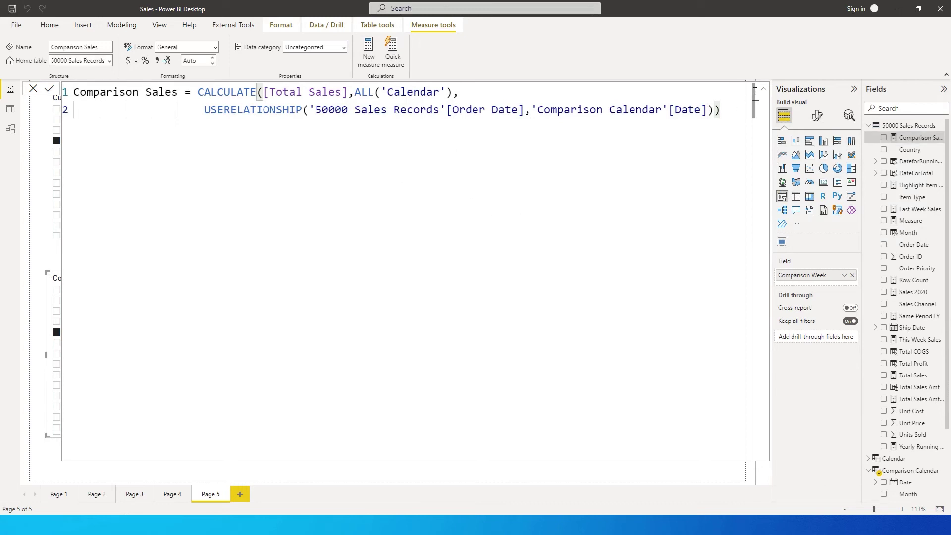
left_click(764, 89)
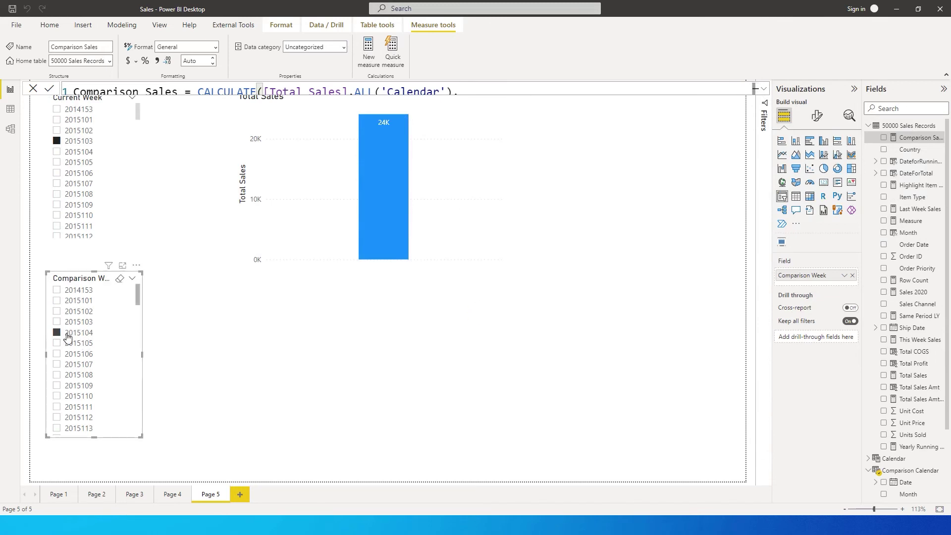
Step: Add Comparison Sales to the Total Sales chart and convert it to a clustered column chart
left_click(452, 202)
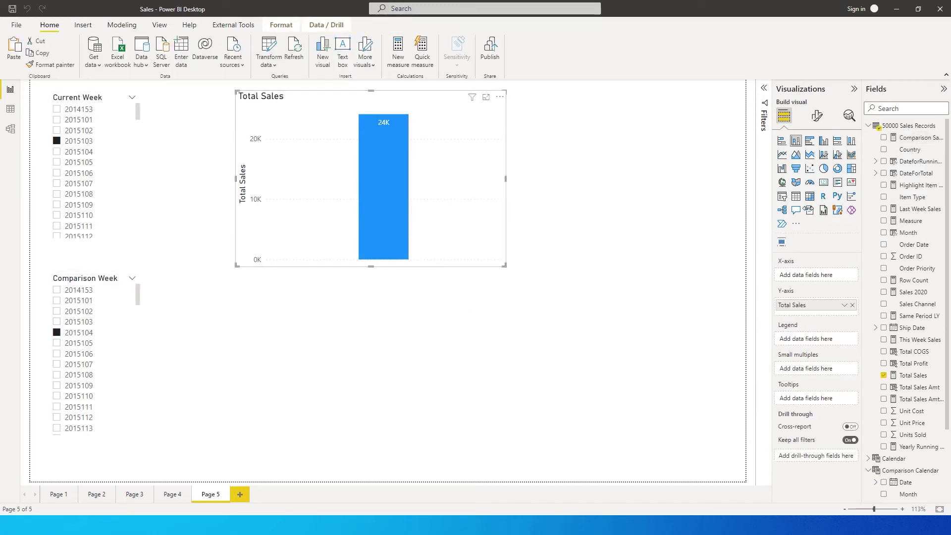
left_click(885, 138)
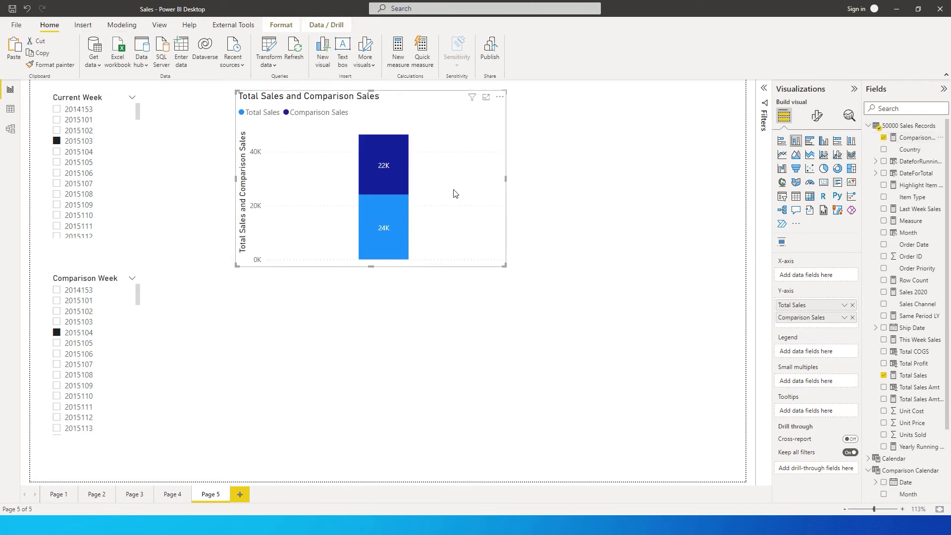
left_click(824, 141)
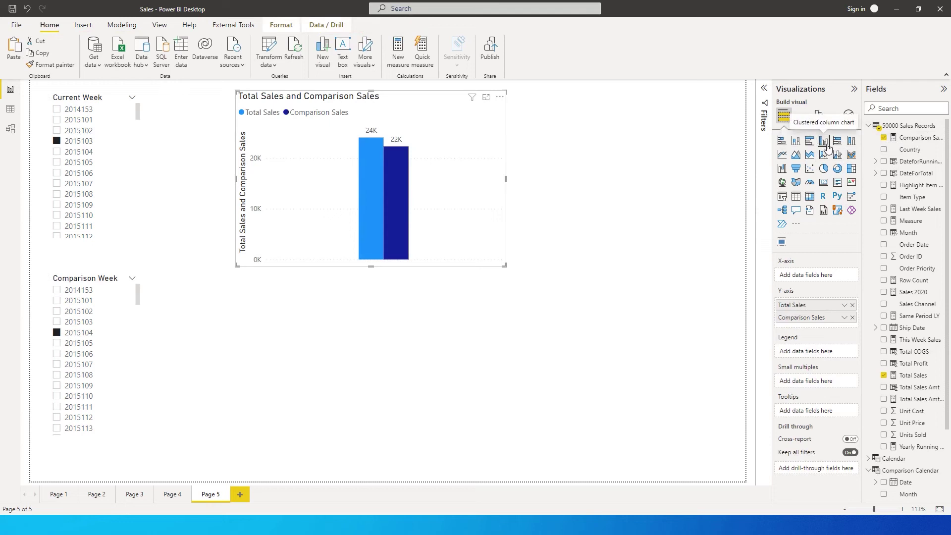
Step: Test the chart with Comparison Week set to 2015103 and then 2015102, and inspect the columns
mouse_move(368, 182)
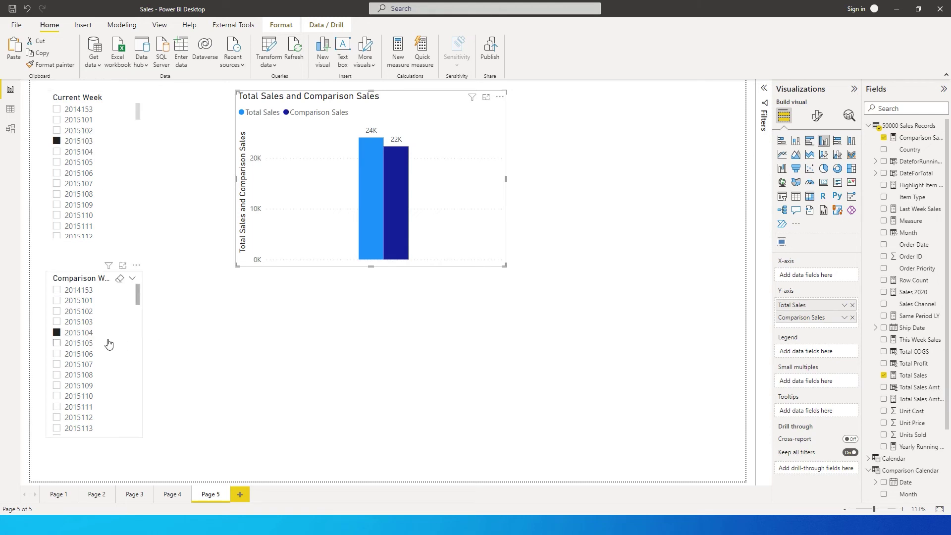
left_click(63, 325)
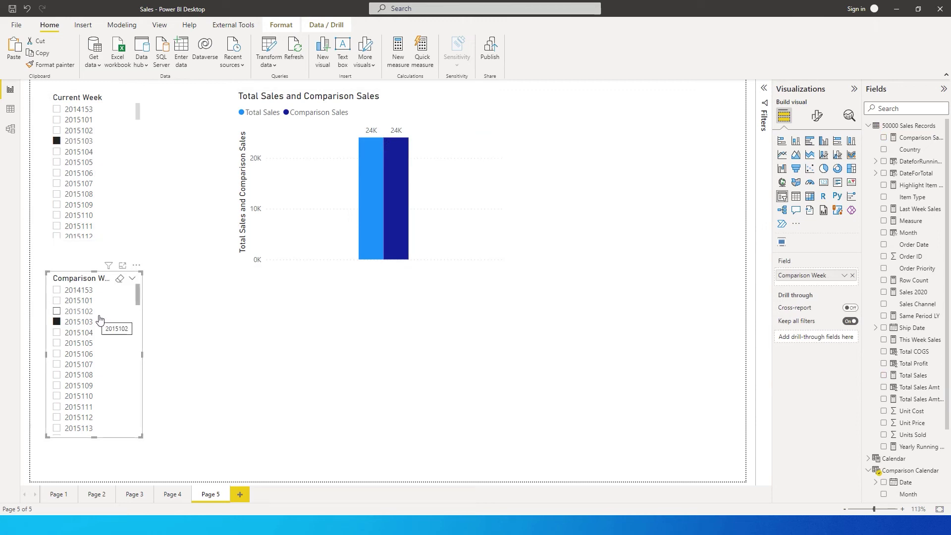
left_click(77, 311)
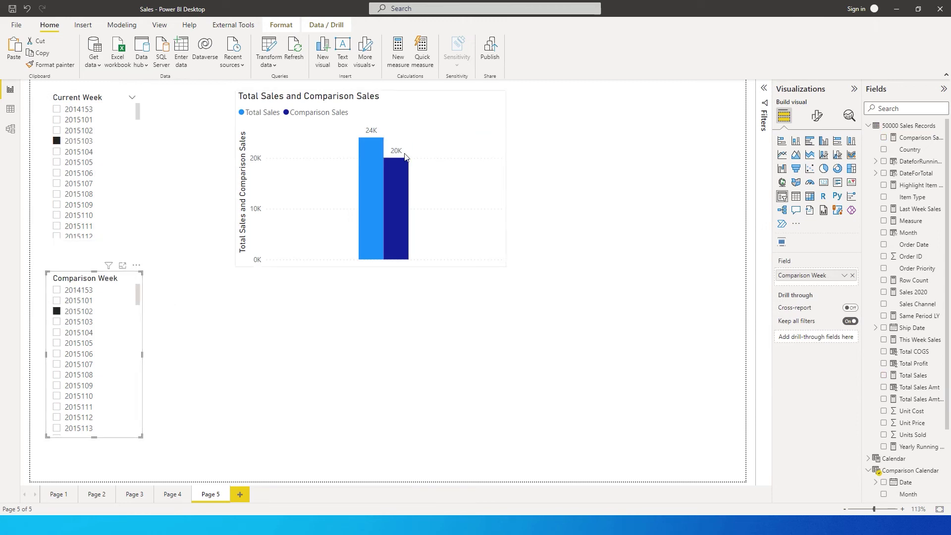
mouse_move(396, 182)
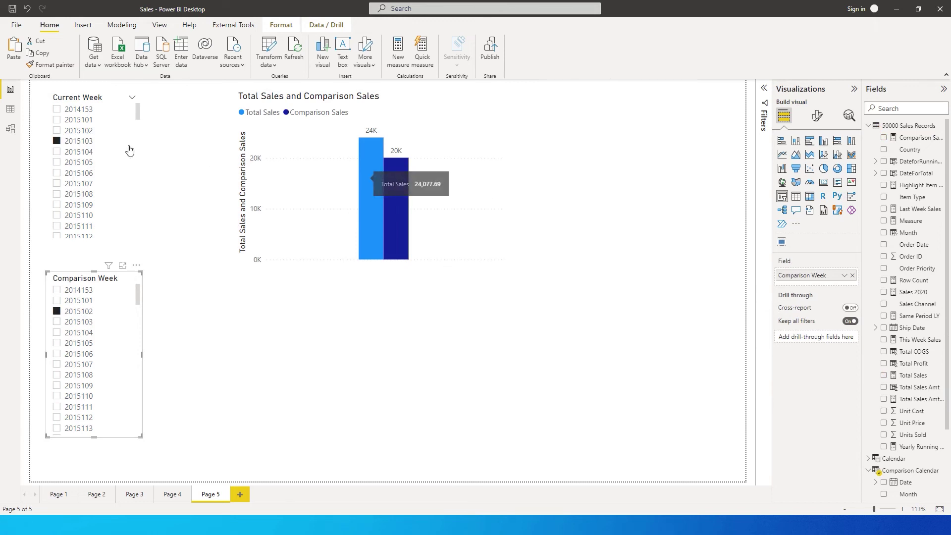
Step: Try Current Week 2014153 against the comparison, select Comparison Week 2015111, and finish with Current Week 2015107
left_click(56, 110)
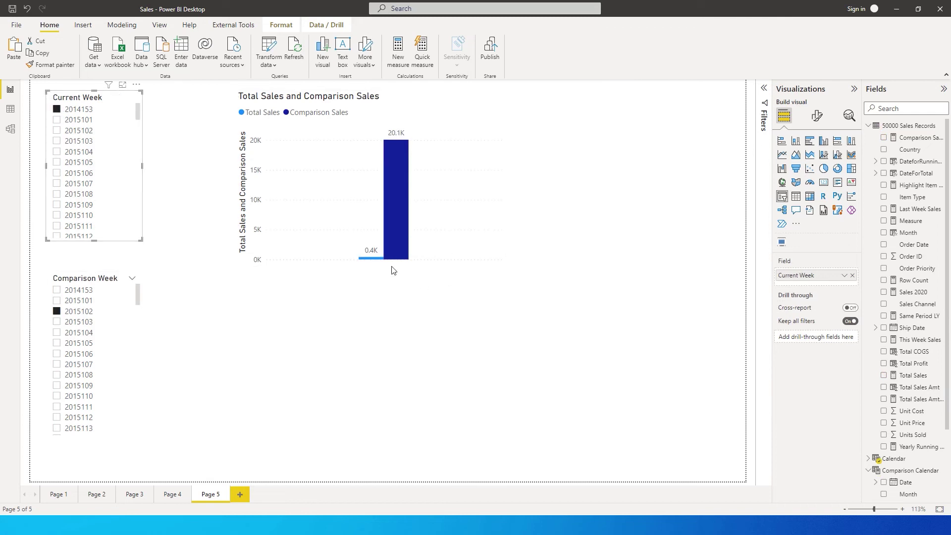
mouse_move(374, 262)
scroll(90, 375, "down", 2)
left_click(77, 366)
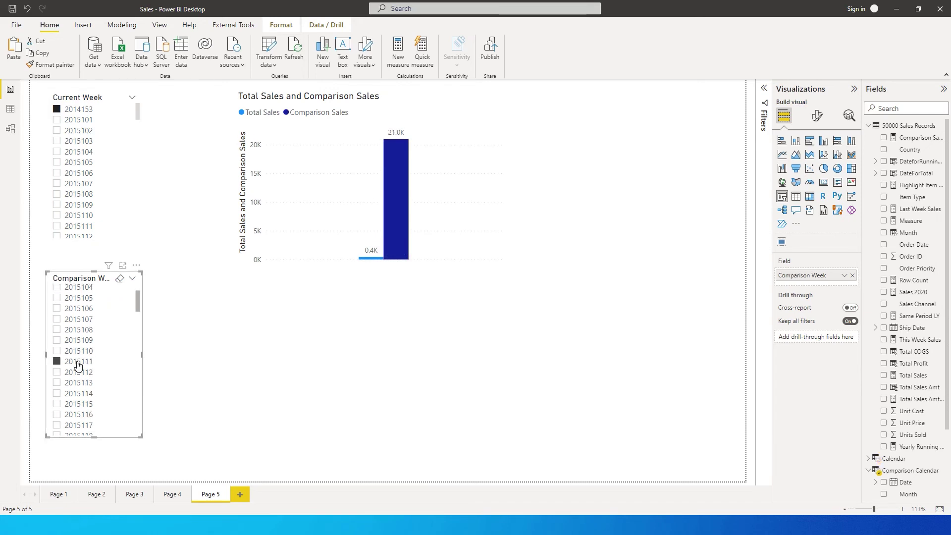
left_click(57, 184)
Step: Break down the Total Sales and Comparison Sales chart by Sales Channel
left_click(414, 104)
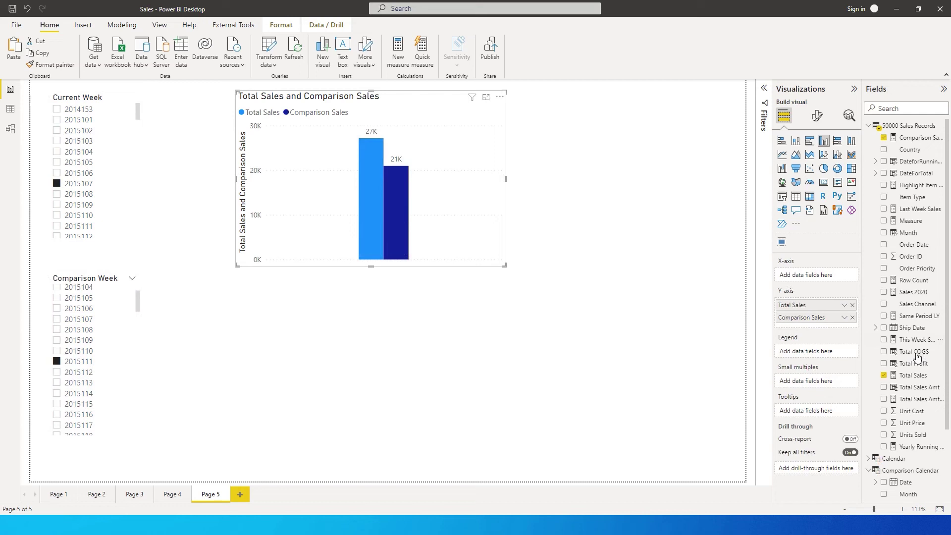
left_click(889, 305)
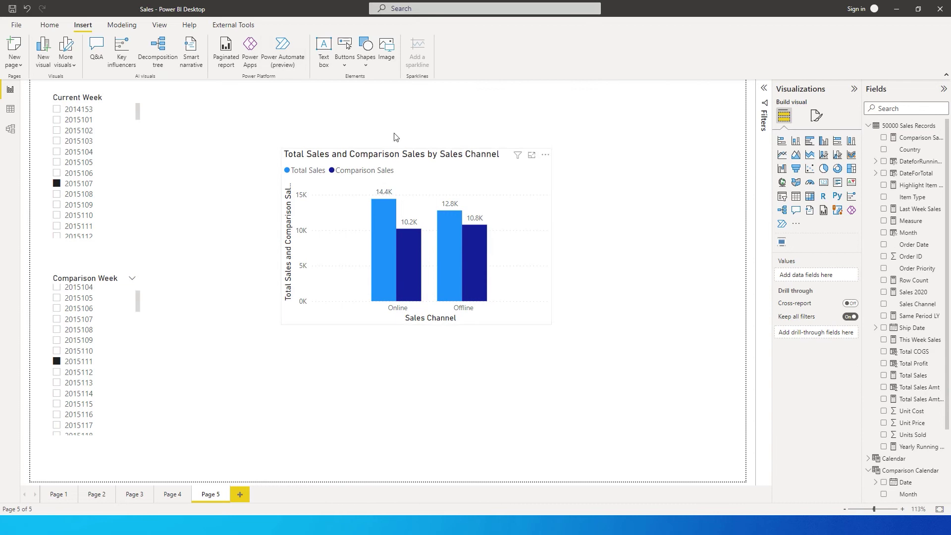
Step: Show the report's bookmarks and add a bookmark named Week Slicer
left_click(160, 25)
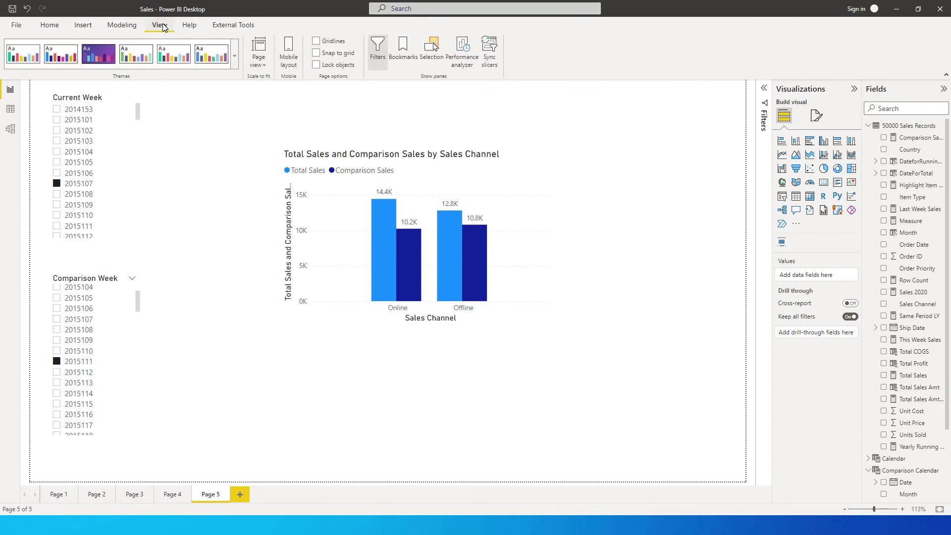
left_click(403, 51)
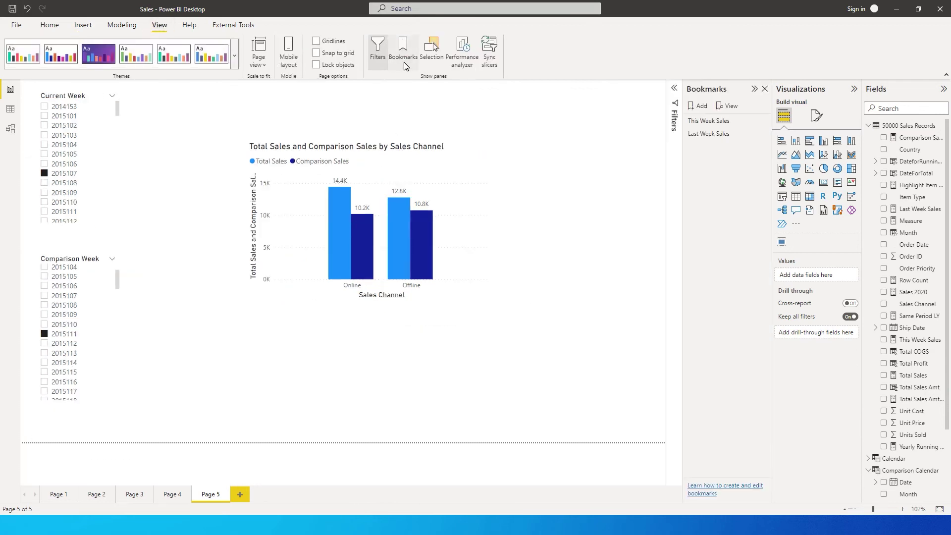
left_click(699, 106)
double_click(710, 148)
type("Week Slic")
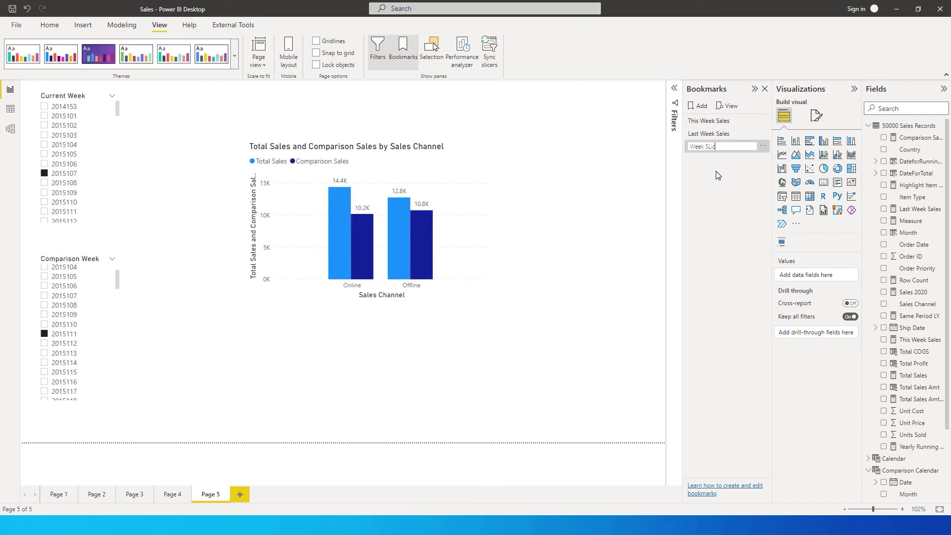
type("er")
key("Return")
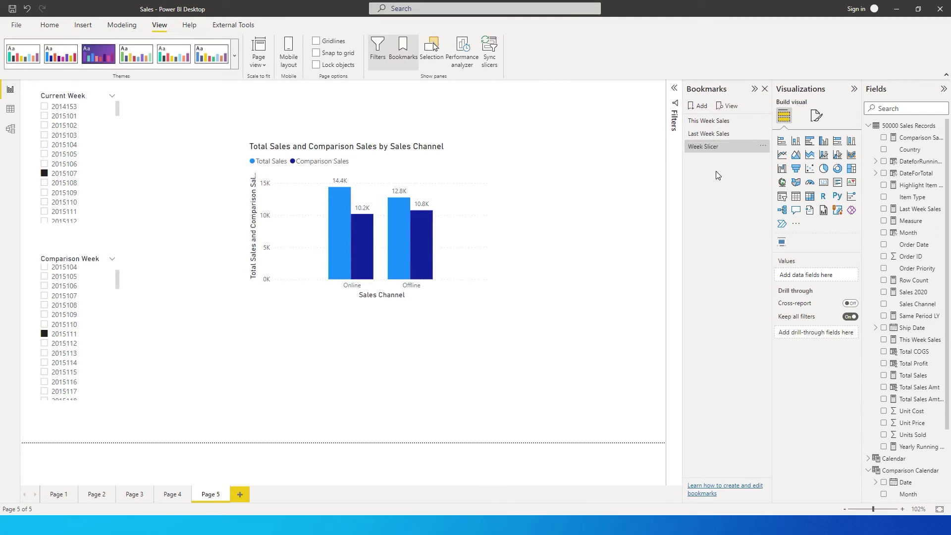
Step: Add another bookmark named Month Slicer
left_click(699, 106)
type("Month Slicer")
key("Return")
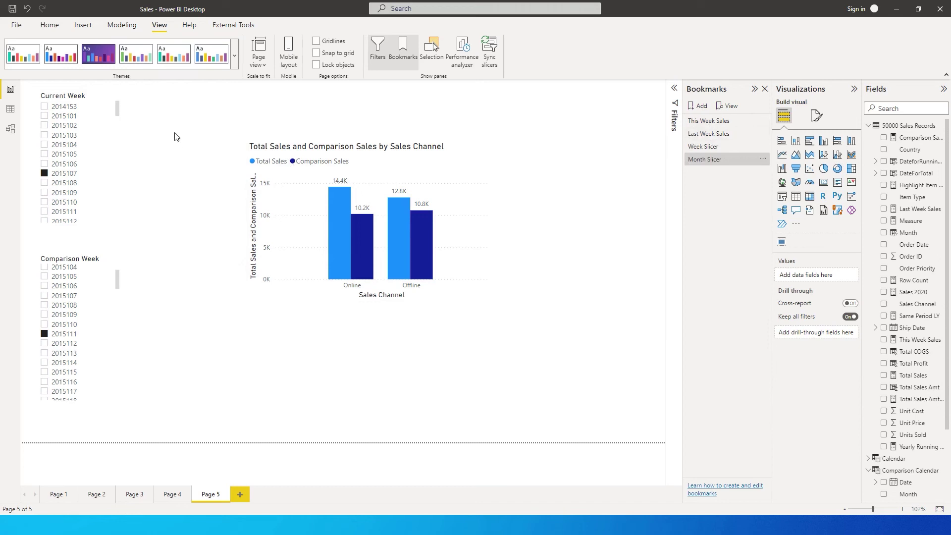
Step: Duplicate the Current Week and Comparison Week slicers and place each copy beside its original
left_click(115, 116)
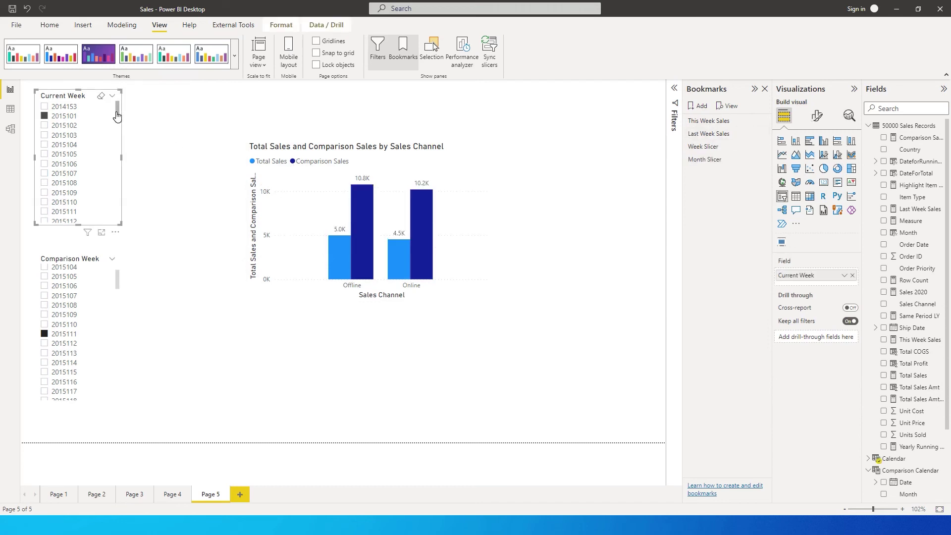
key("ctrl+c")
key("ctrl+v")
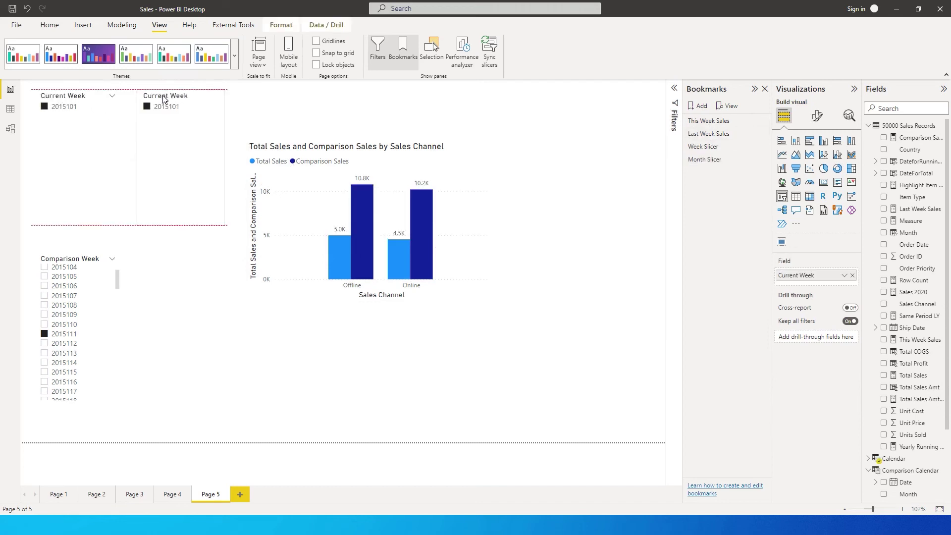
left_click(172, 105)
left_click(85, 259)
key("ctrl+c")
key("ctrl+v")
left_click_drag(188, 260, 174, 267)
Step: Replace the Current Week copy's field with Year Month from the Calendar table, and clear the original Current Week selection
left_click(197, 102)
left_click(852, 275)
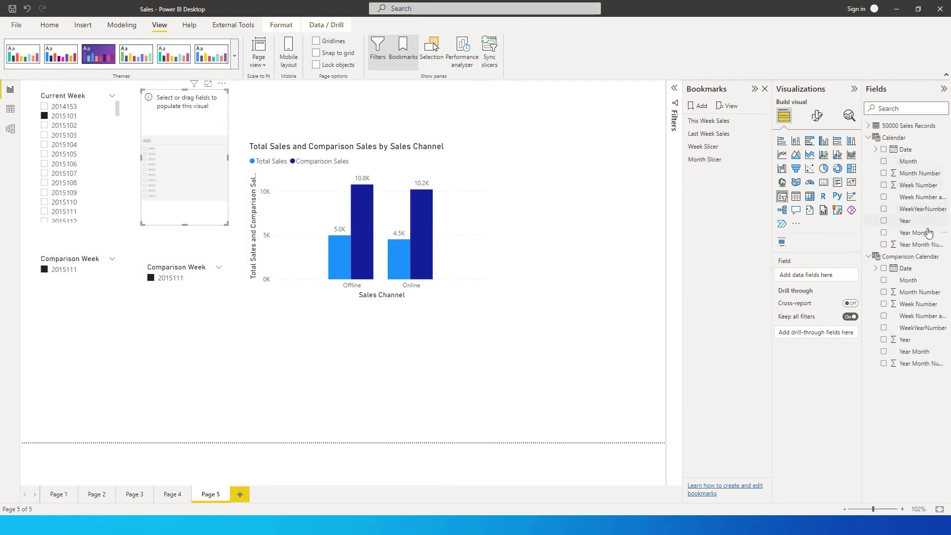
left_click_drag(922, 233, 821, 278)
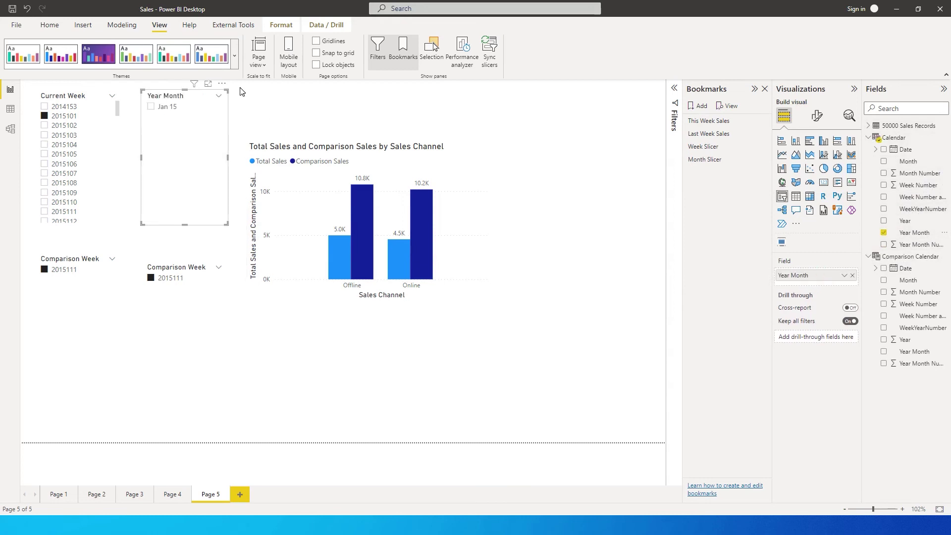
left_click(51, 121)
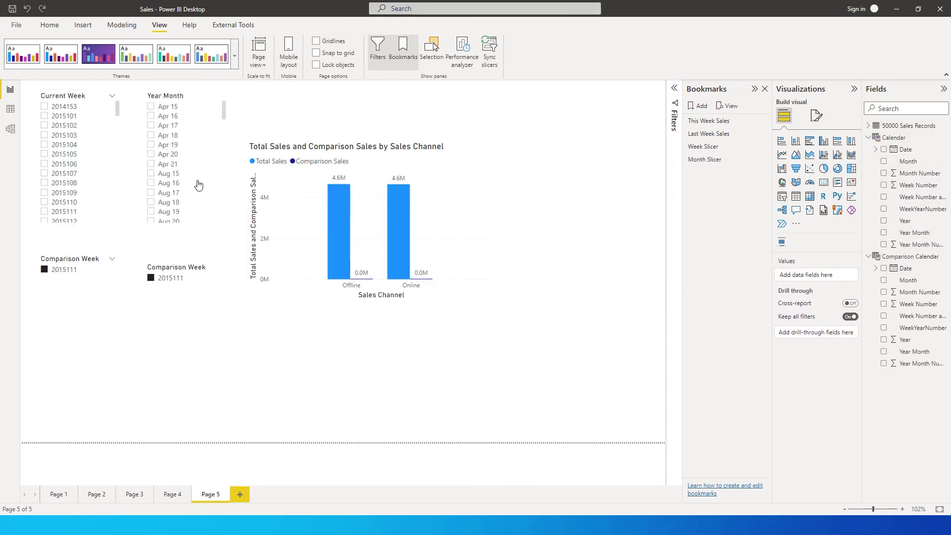
Step: Replace the Comparison Week copy's field with Year Month from Comparison Calendar, and clear the original Comparison Week selection
mouse_move(194, 83)
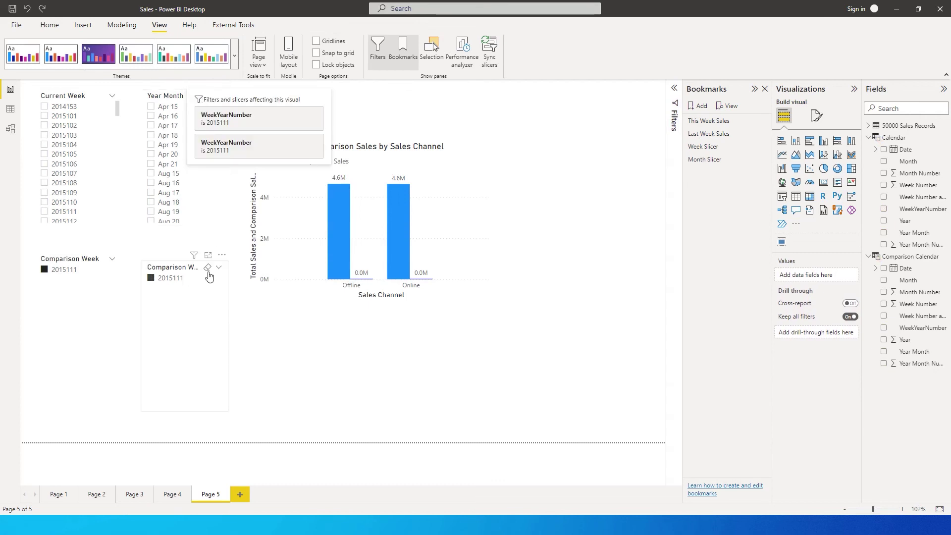
left_click(174, 270)
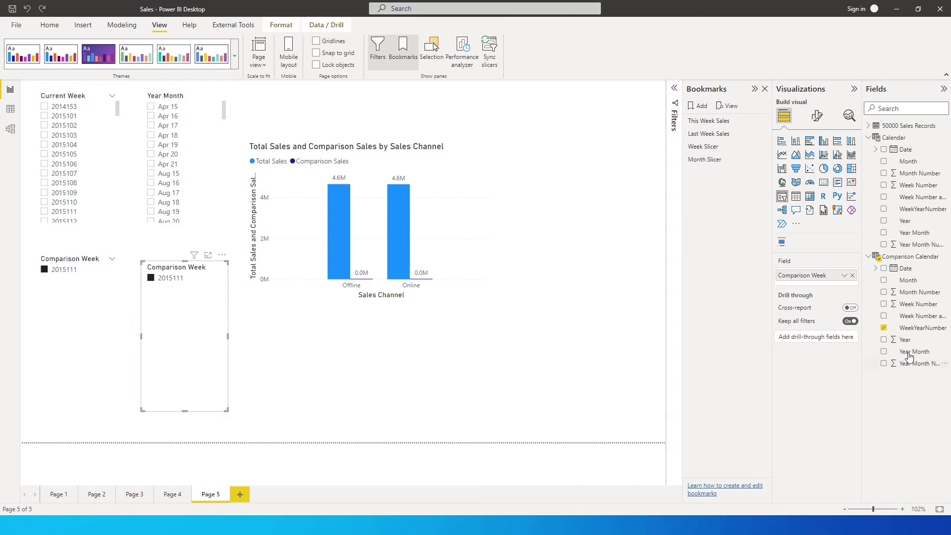
left_click_drag(913, 354, 821, 272)
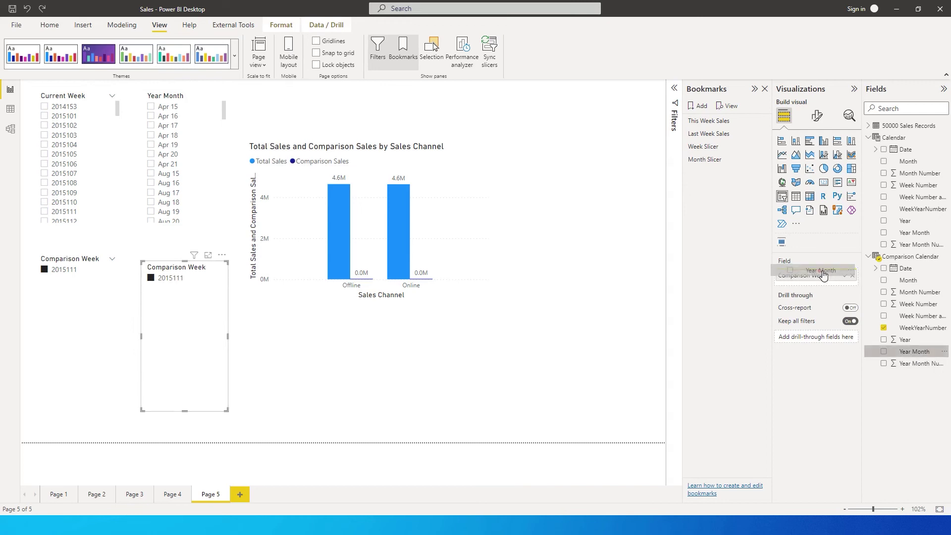
left_click(852, 288)
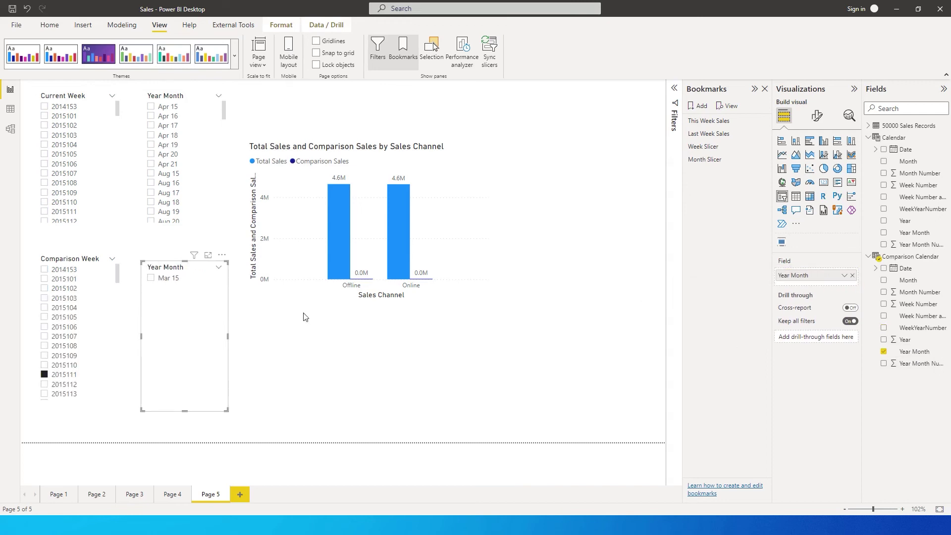
left_click(43, 375)
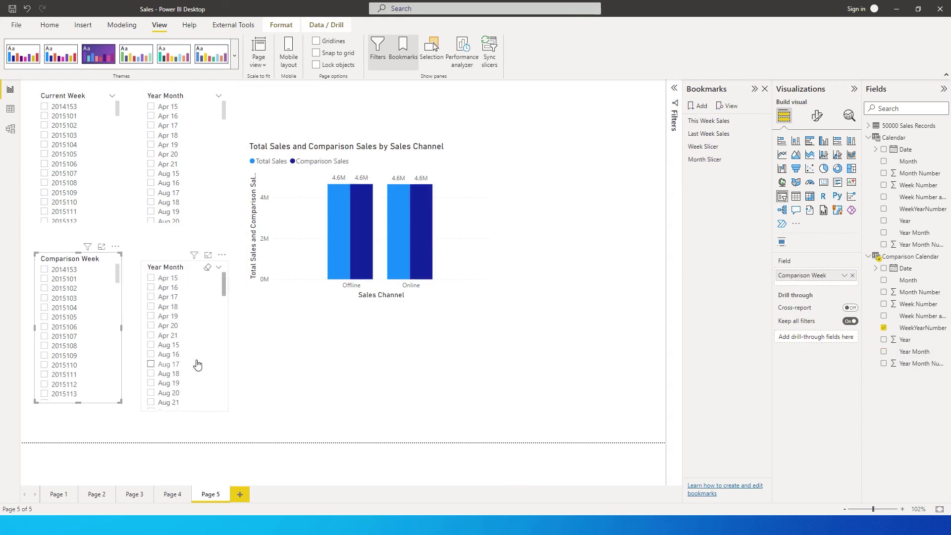
Step: Rename the Calendar-based Year Month slicer field as Current Month and the Comparison Calendar-based one as Comparison Month
left_click(192, 103)
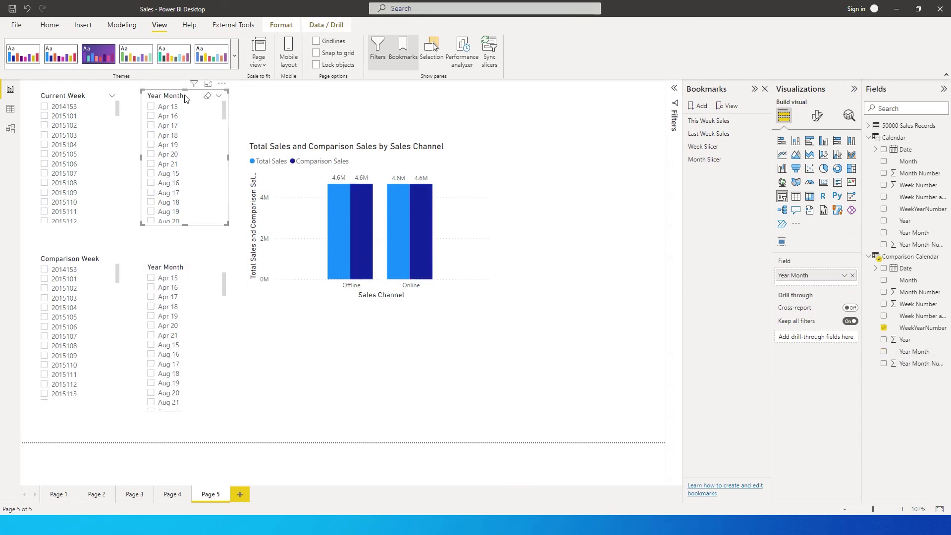
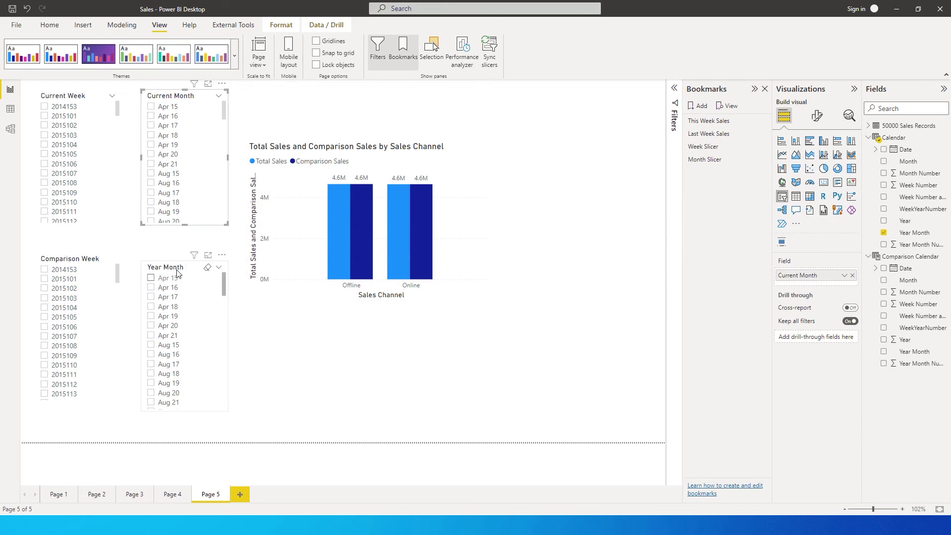
left_click(184, 267)
double_click(809, 275)
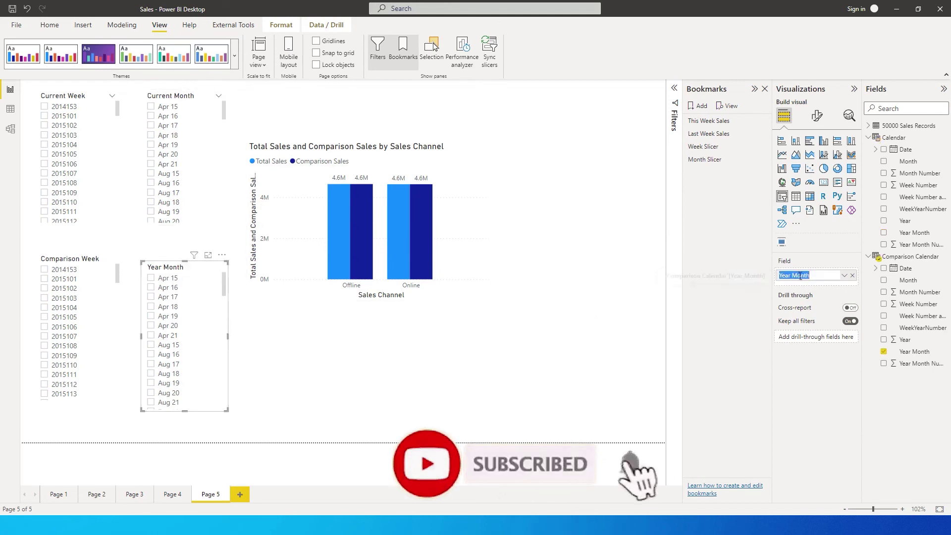
type("Compariso")
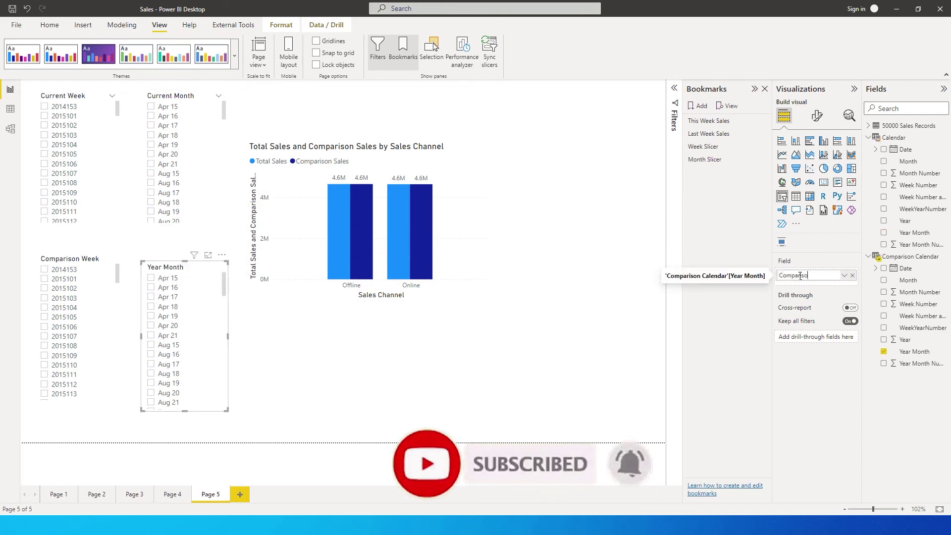
type("n Mon")
key("Return")
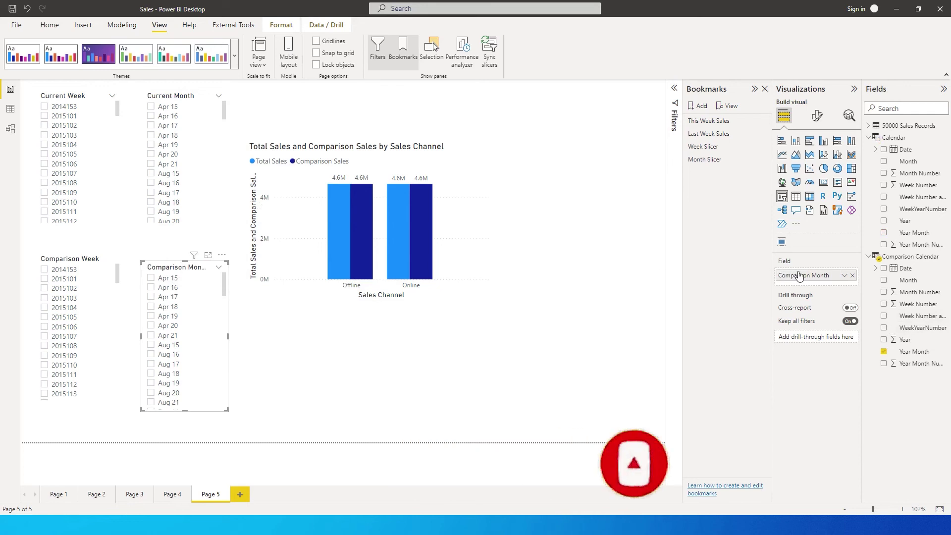
Step: Apply the Month Slicer bookmark and rename the two month slicers' layers as Comparison Month and Current Month
left_click(705, 160)
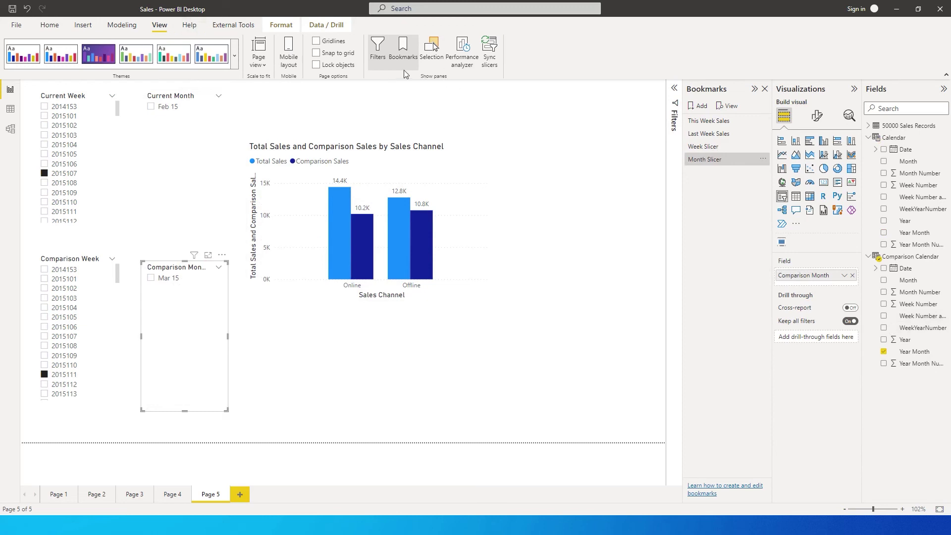
left_click(435, 57)
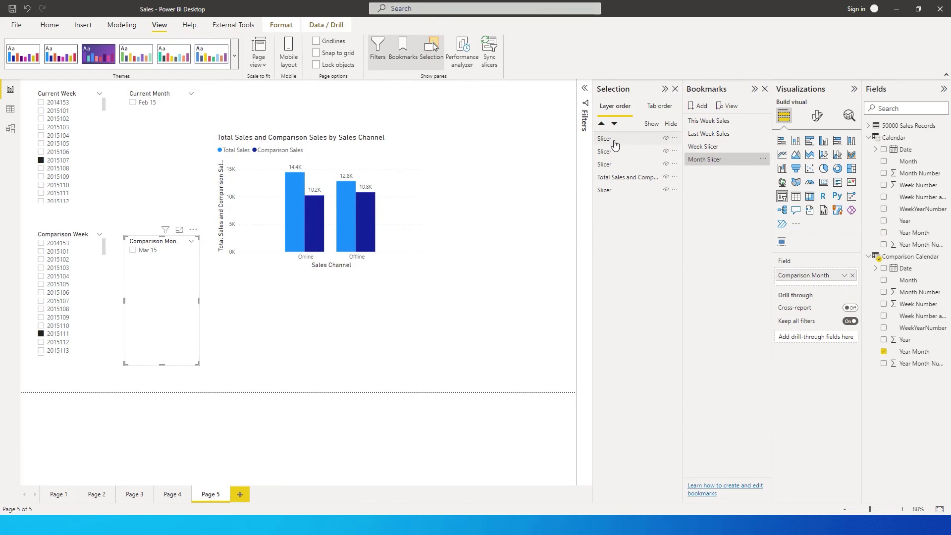
key("Escape")
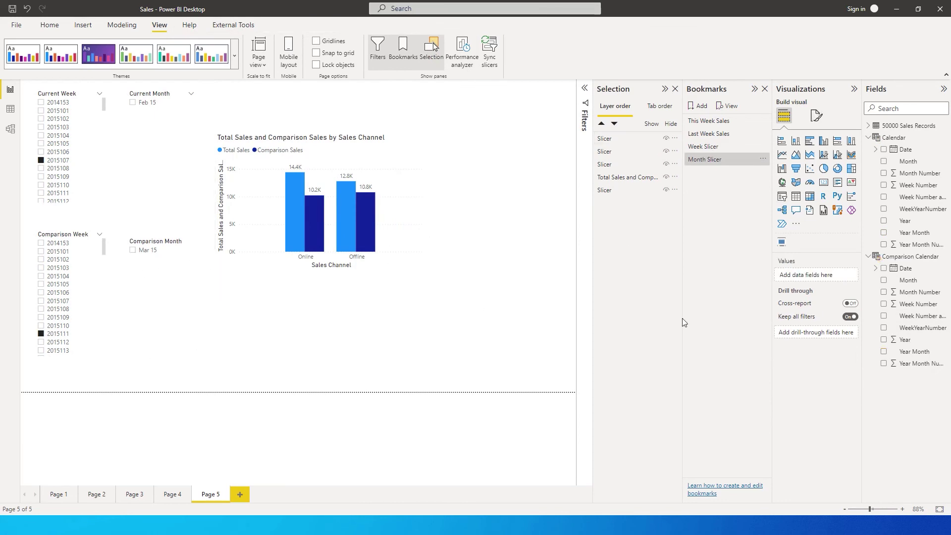
left_click(614, 143)
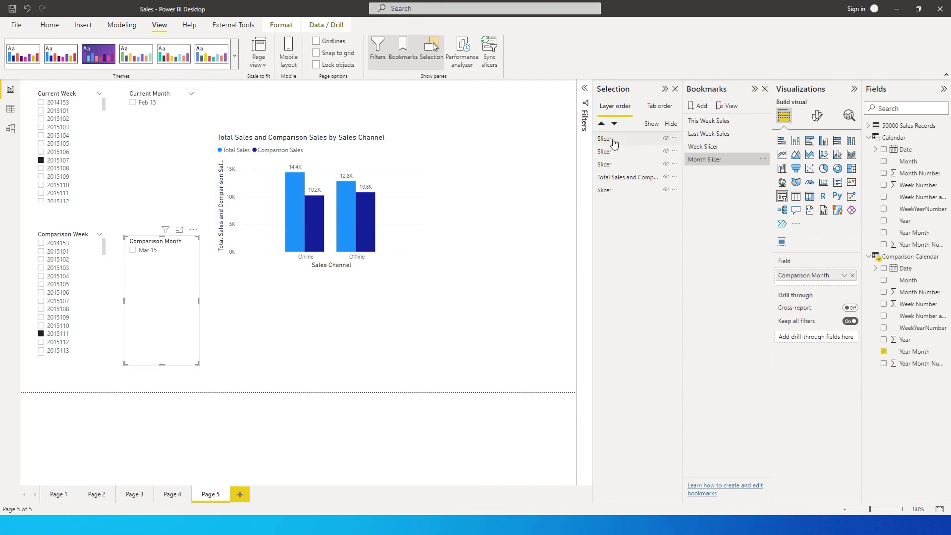
double_click(615, 140)
key("Return")
left_click(615, 155)
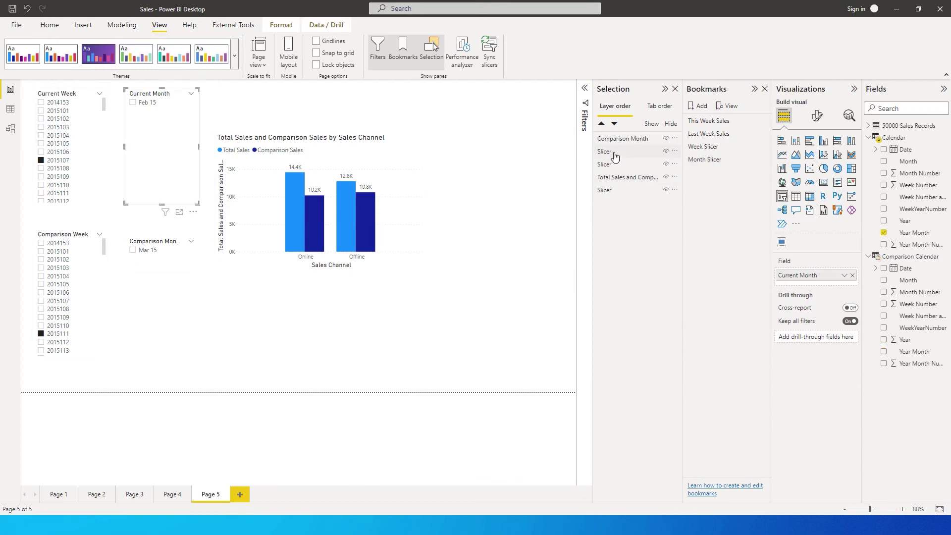
double_click(616, 156)
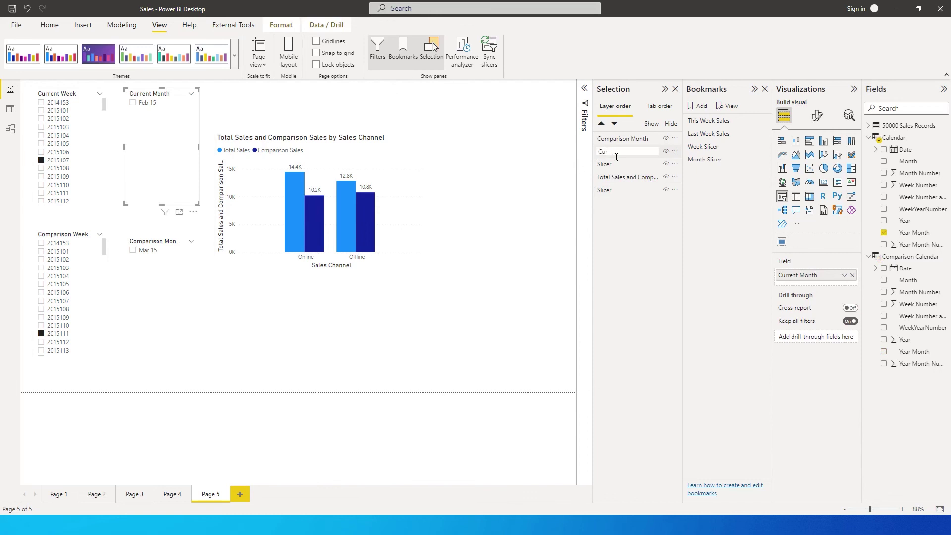
type("Current Month")
key("Return")
Step: Rename the two week slicers' layers as Comparison Week and Current Week
left_click(614, 166)
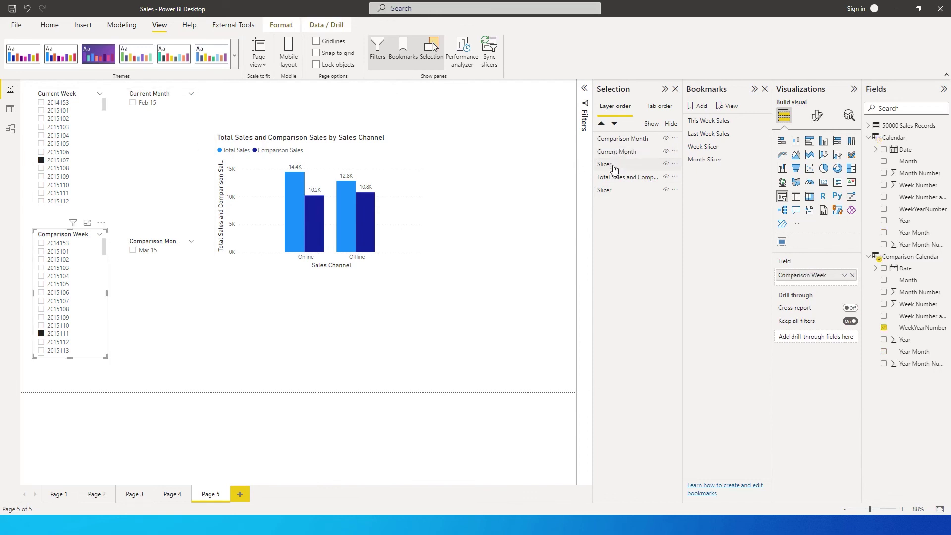
double_click(614, 169)
left_click(652, 168)
type("k")
key("Return")
double_click(619, 190)
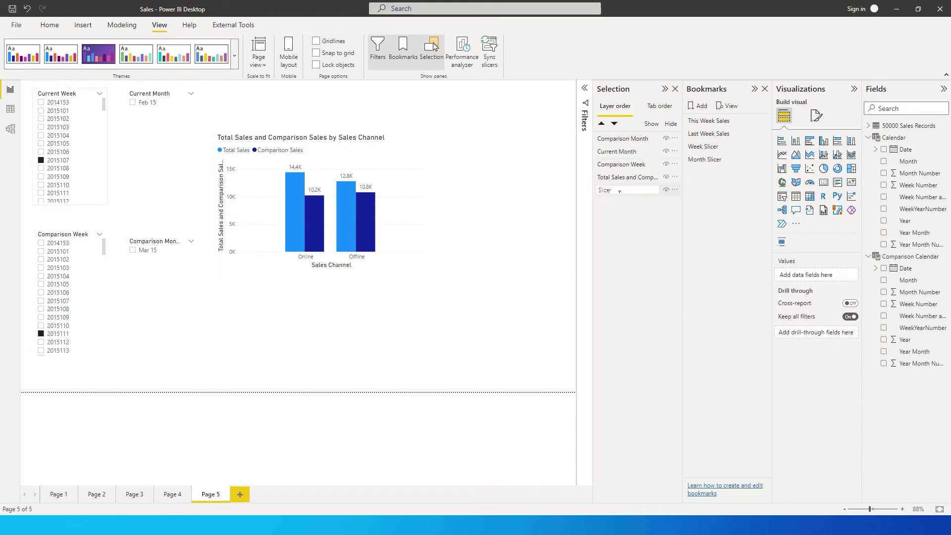
type("Current Week")
key("Return")
Step: Clear the selections in the Current Week and Comparison Week slicers and hide both slicers
left_click(41, 160)
left_click(41, 293)
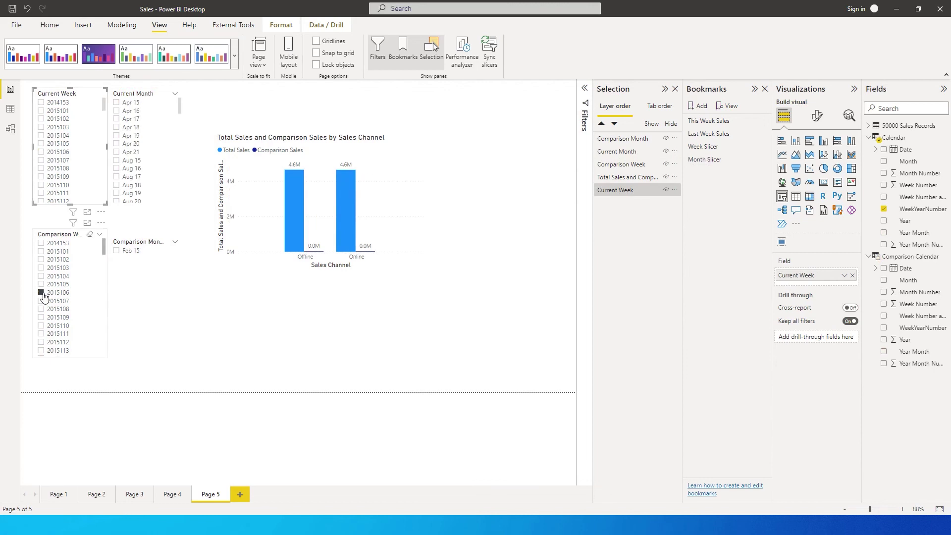
left_click(41, 293)
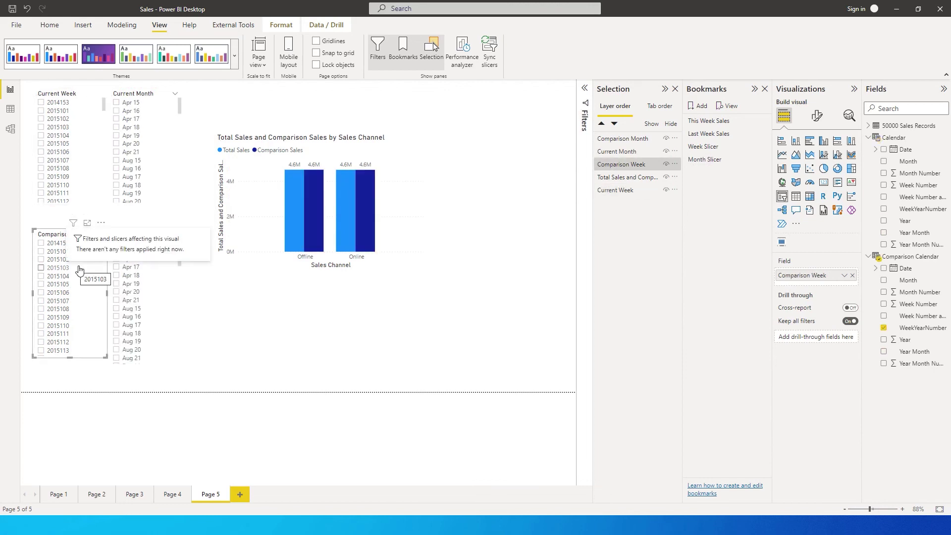
left_click(666, 165)
left_click(666, 190)
Step: Move the Current Month and Comparison Month slicers into the week slicers' places and update the Month Slicer bookmark
left_click_drag(144, 96, 68, 92)
left_click_drag(148, 243, 72, 236)
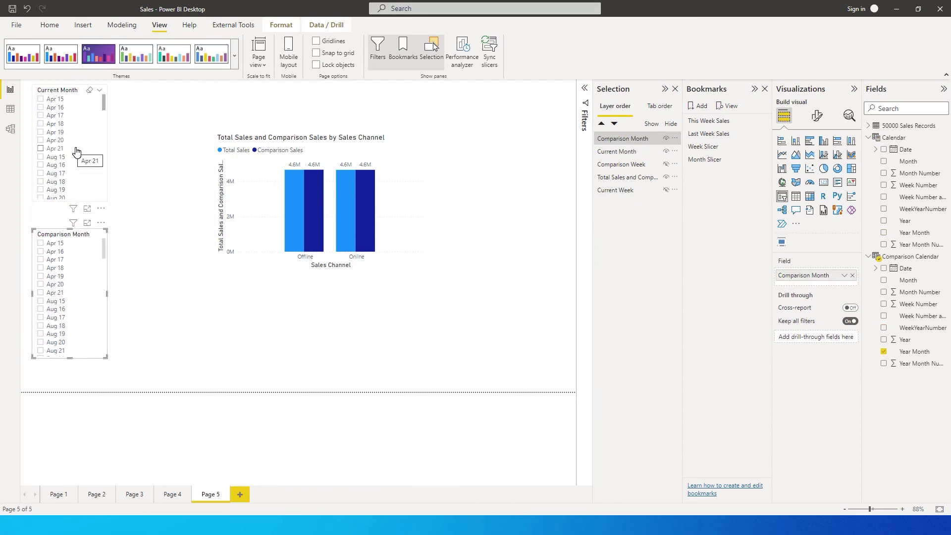
left_click(763, 159)
left_click(780, 168)
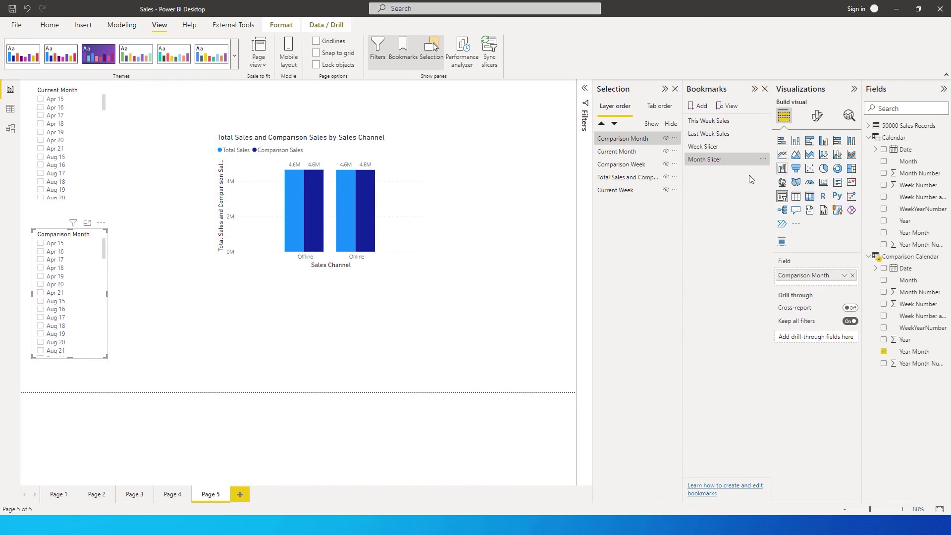
Step: Apply the Week Slicer bookmark and hide the Comparison Month and Current Month slicers
left_click(706, 147)
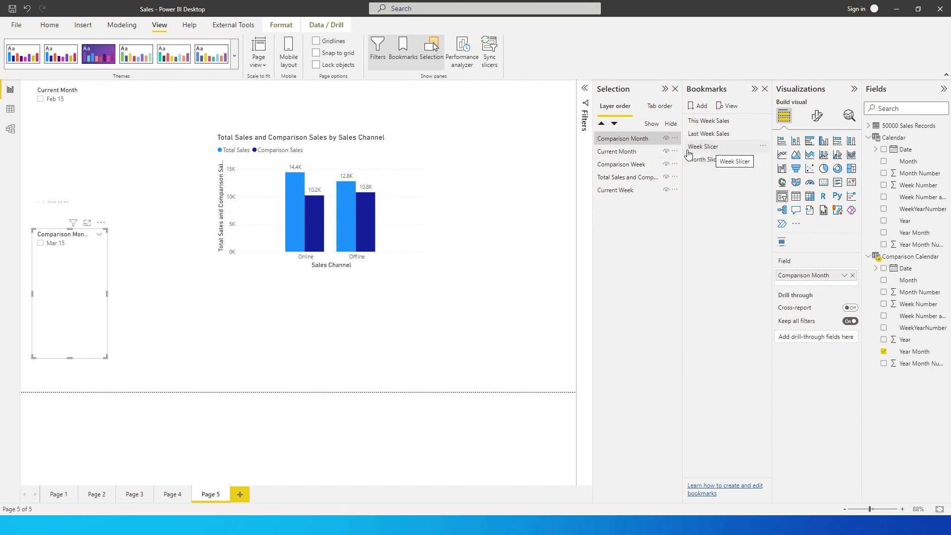
left_click(713, 149)
left_click(667, 139)
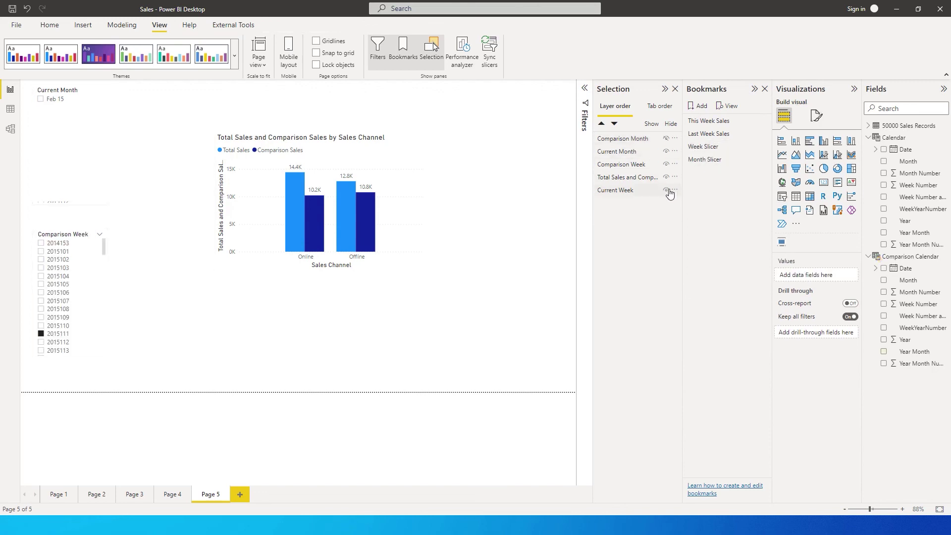
left_click(667, 152)
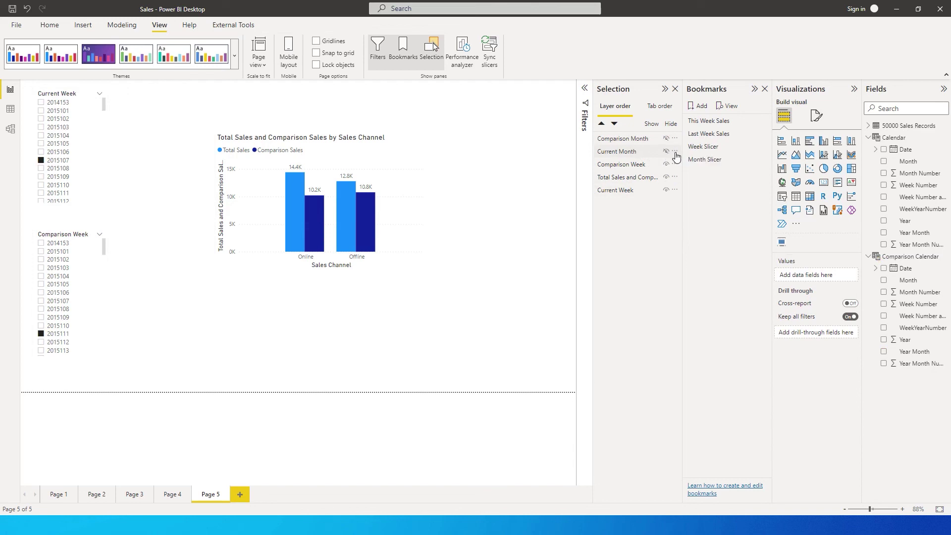
Step: Clear the selected weeks in the Current Week and Comparison Week slicers and update the Week Slicer bookmark
left_click(41, 160)
left_click(41, 334)
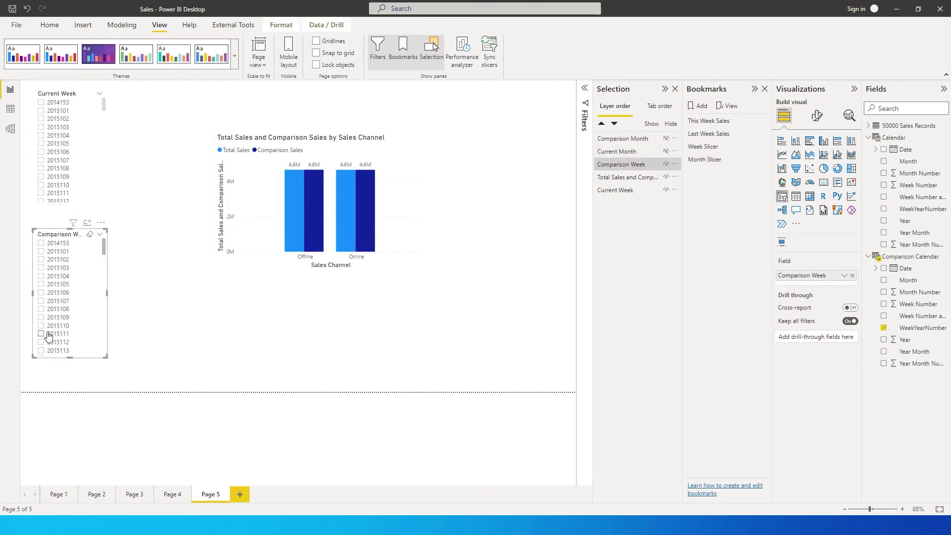
left_click(763, 147)
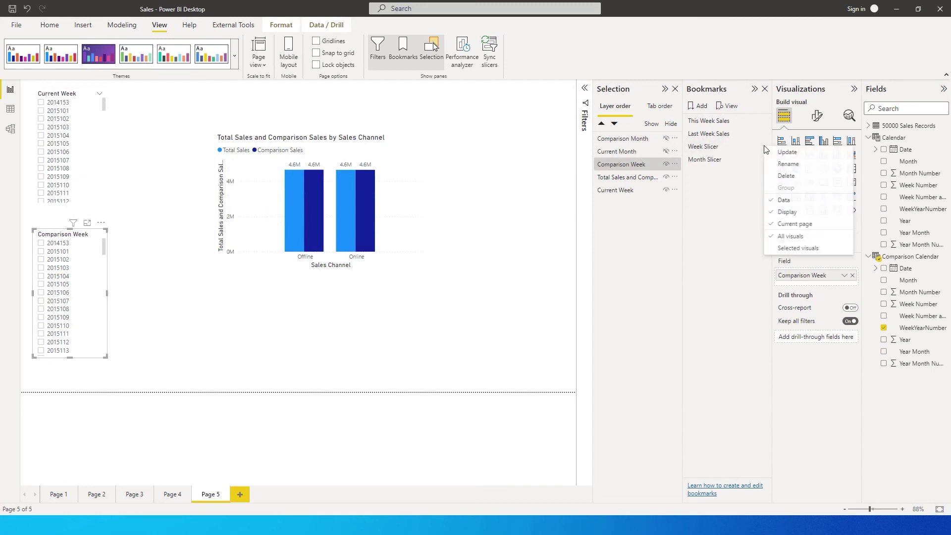
left_click(775, 152)
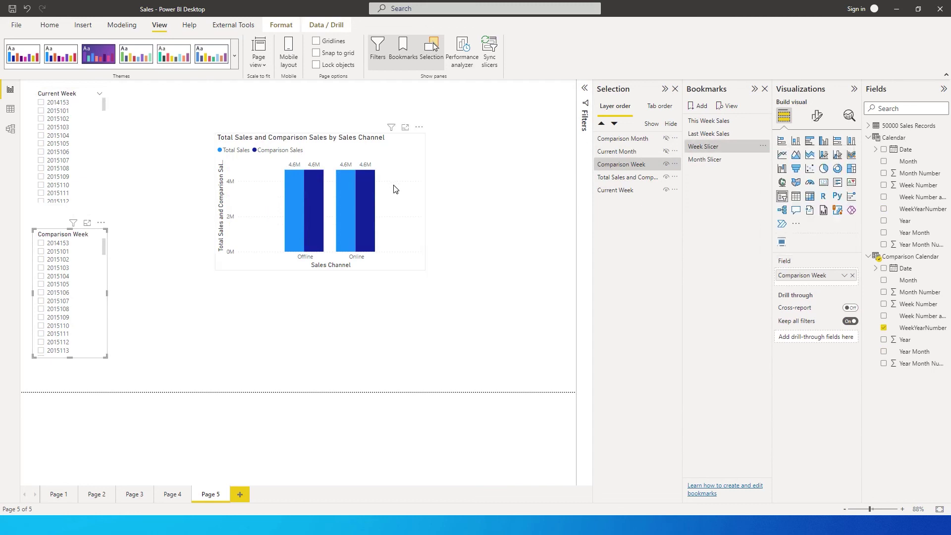
Step: Test switching between the month and week slicers with the Month Slicer and Week Slicer bookmarks, ending on Month Slicer
left_click(707, 159)
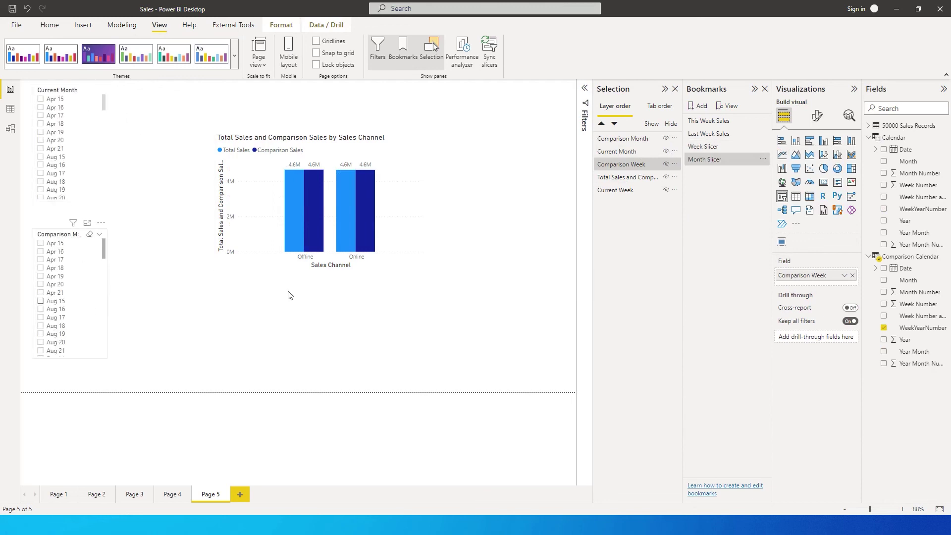
left_click(706, 147)
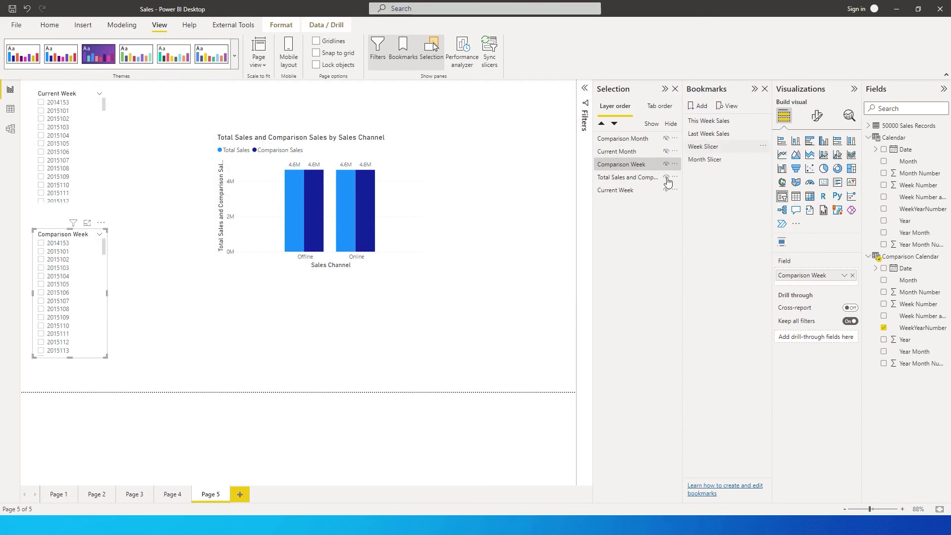
left_click(700, 160)
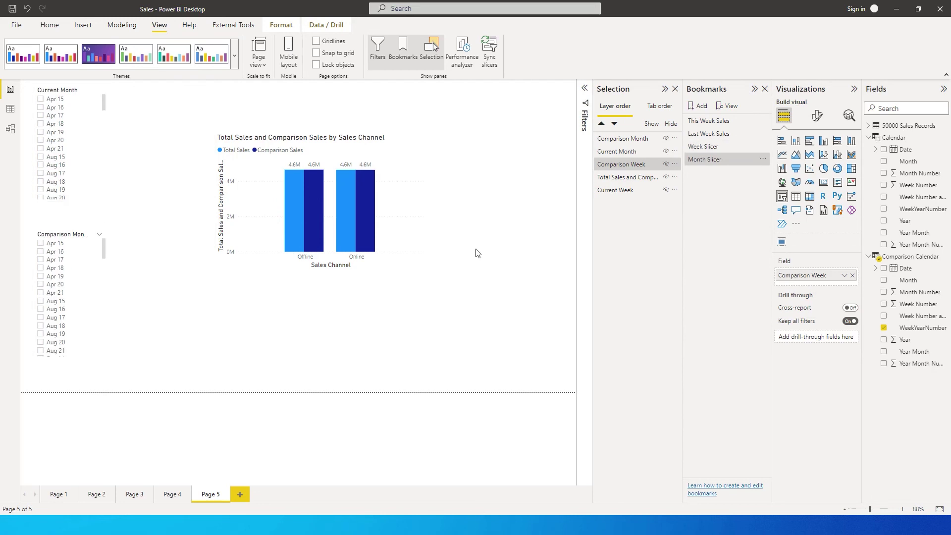
Step: Compare current Apr 15 with comparison Apr 16, and current Apr 17 with comparison Aug 17, using the month slicers
left_click(41, 99)
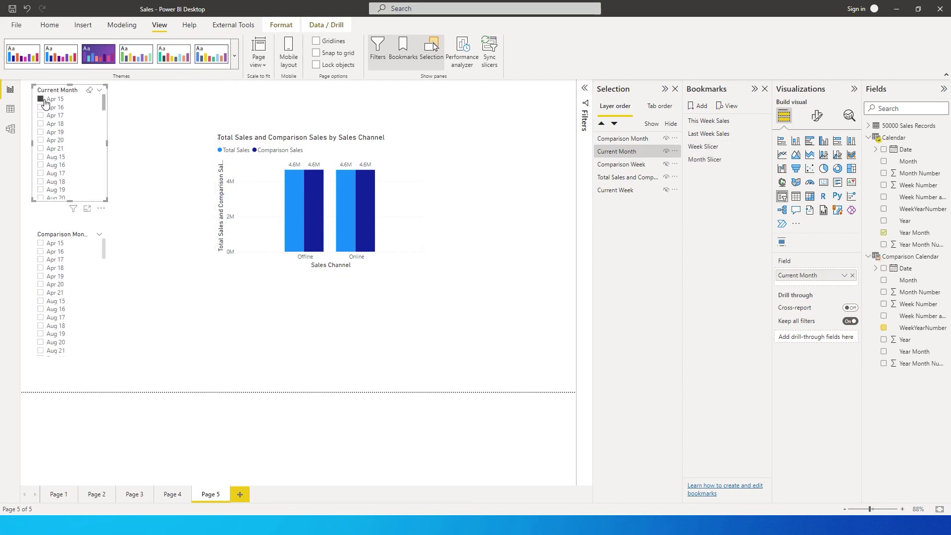
left_click(40, 252)
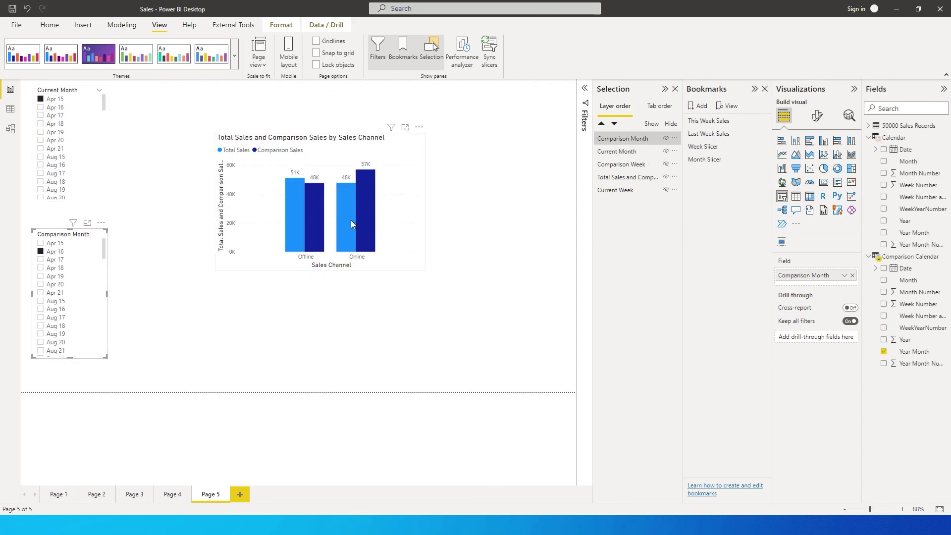
mouse_move(304, 211)
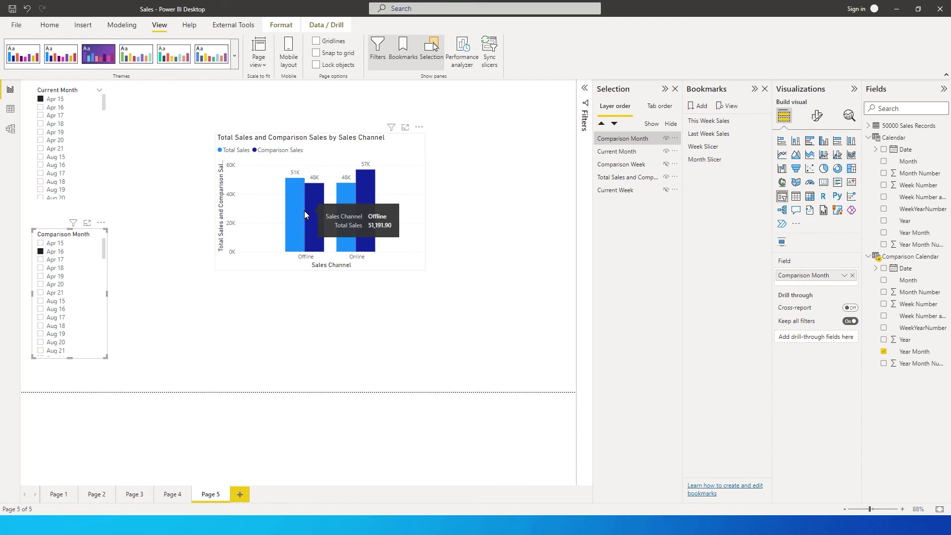
left_click(40, 317)
left_click(40, 115)
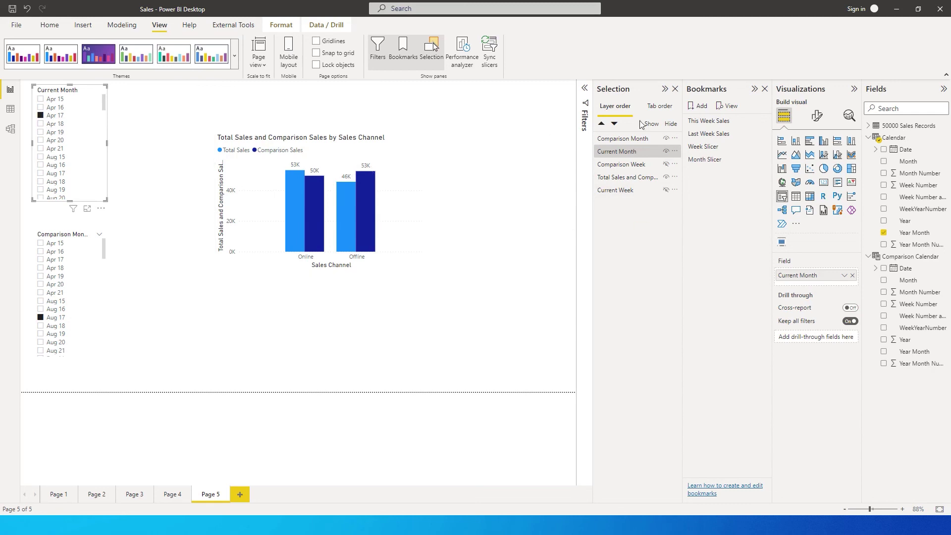
Step: Add a bookmark named Year Slicer and clear the selections in the Comparison Month and Current Month slicers
left_click(708, 107)
double_click(709, 173)
type("Year Slicer")
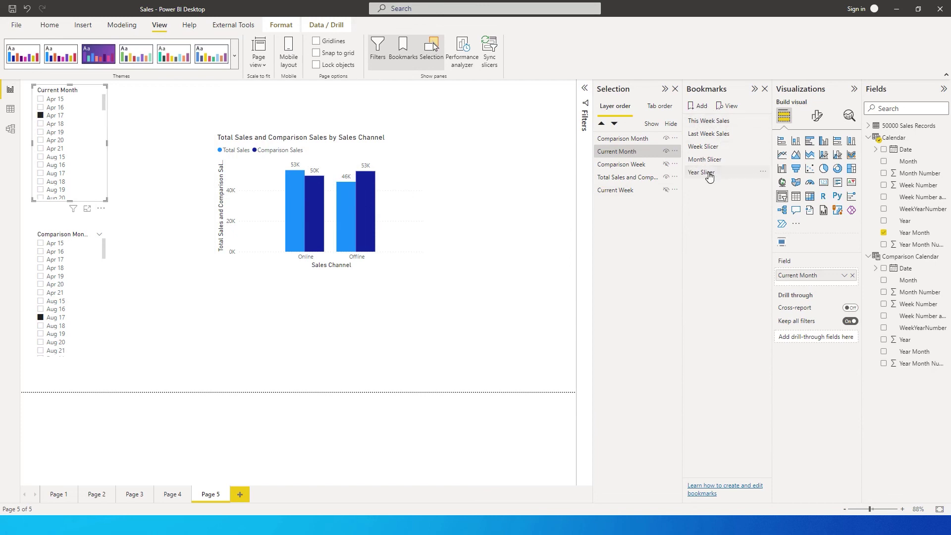
key("Return")
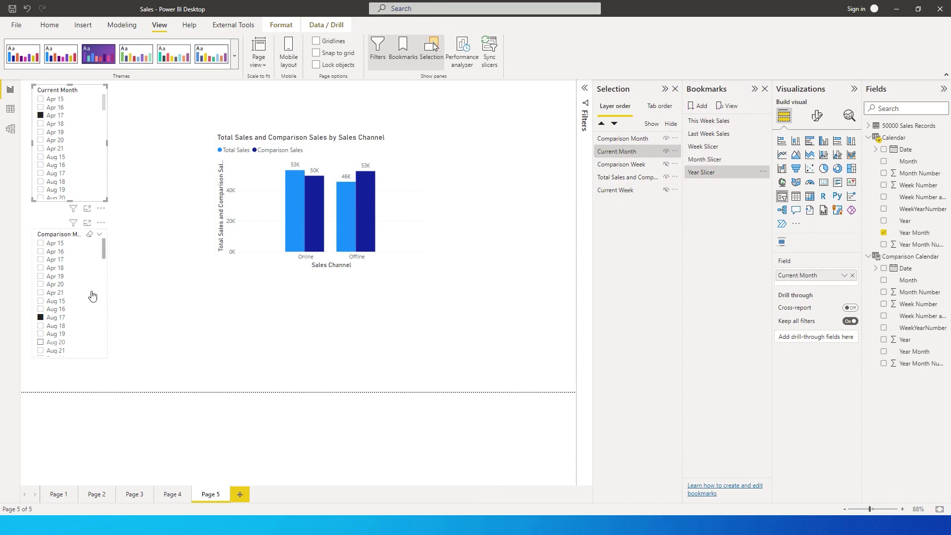
left_click(90, 234)
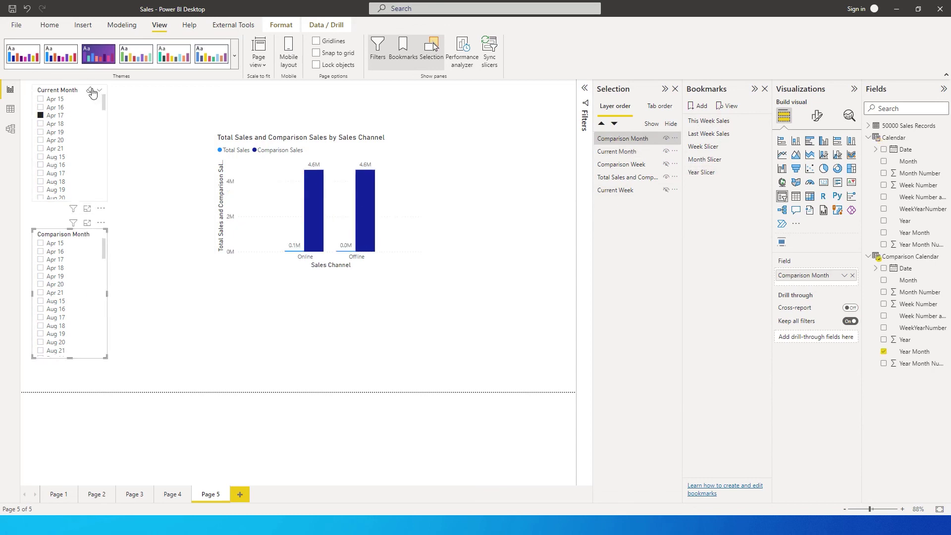
left_click(89, 91)
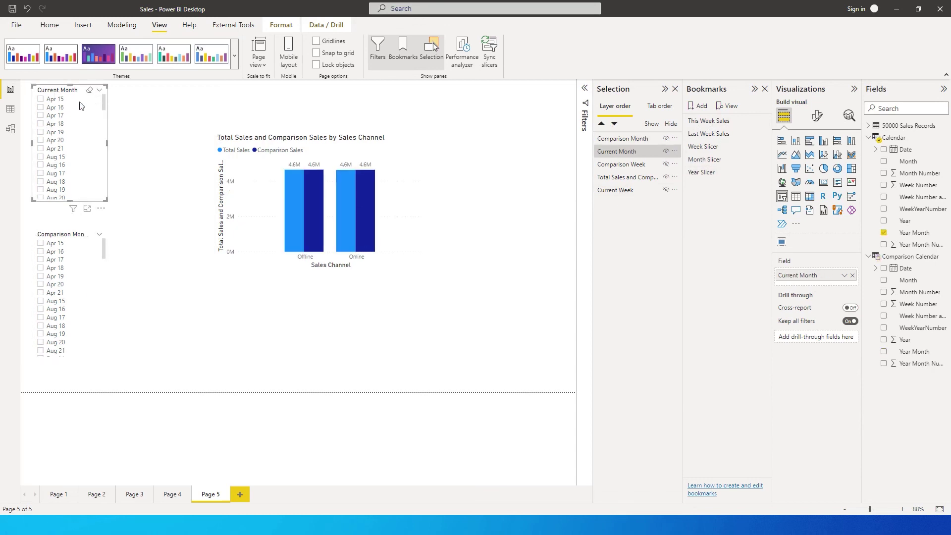
Step: Duplicate the Current Month slicer beside the original and replace the copy's field with Year from the Calendar table
key("ctrl+c")
key("ctrl+v")
left_click_drag(54, 95, 138, 94)
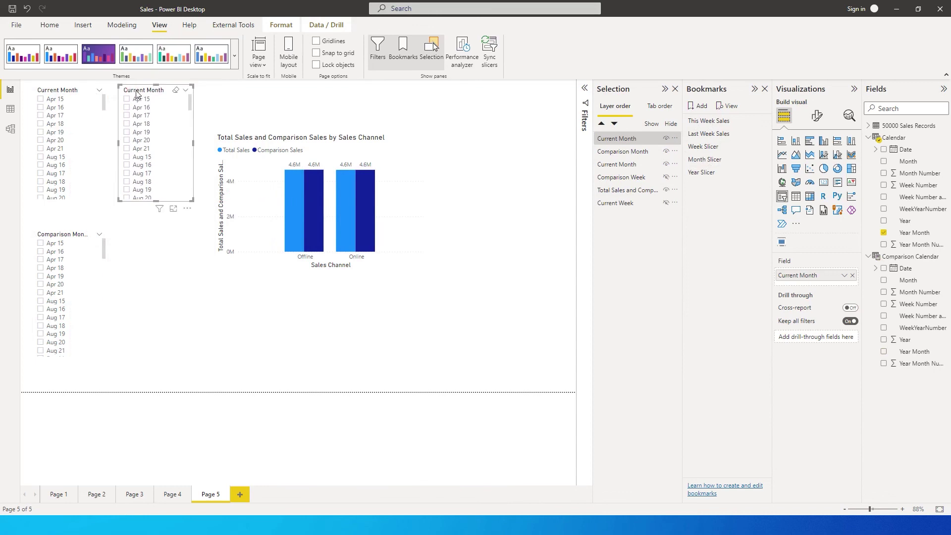
left_click_drag(872, 266, 818, 277)
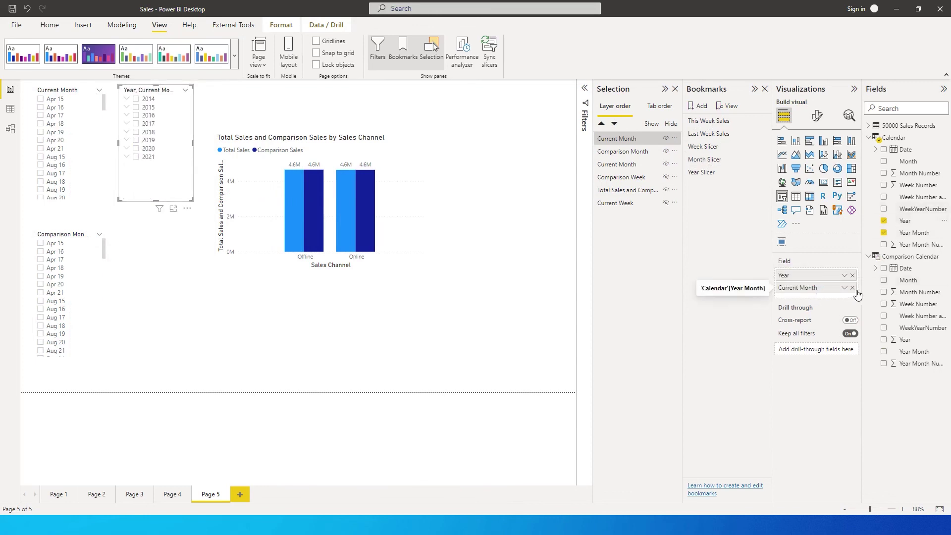
left_click(853, 288)
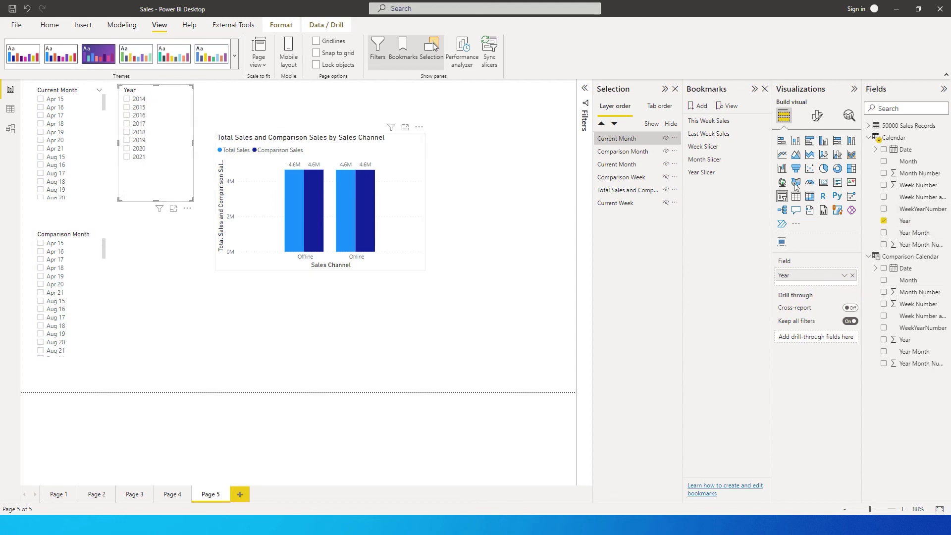
Step: Duplicate the Comparison Month slicer beside the original and replace the copy's field with Year from the Comparison Calendar table
left_click(76, 239)
key("ctrl+v")
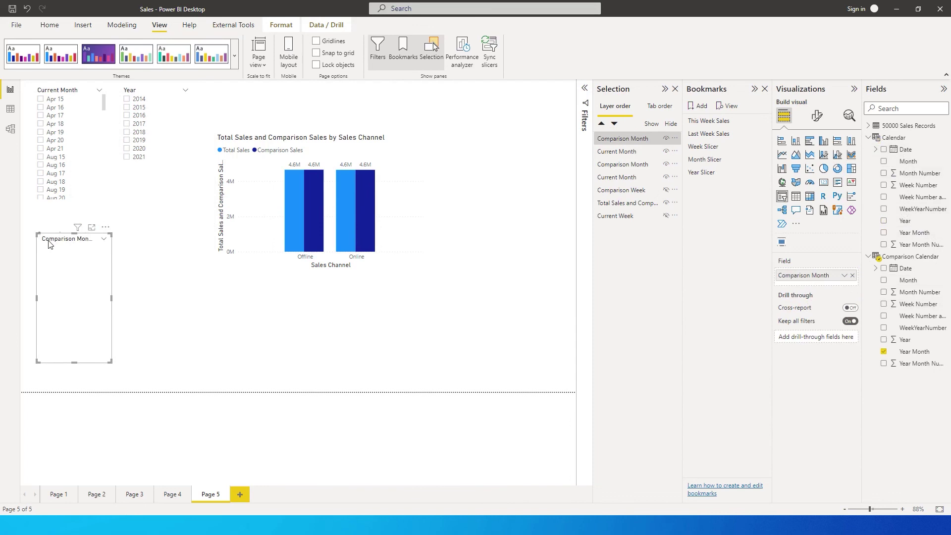
left_click_drag(64, 242, 131, 241)
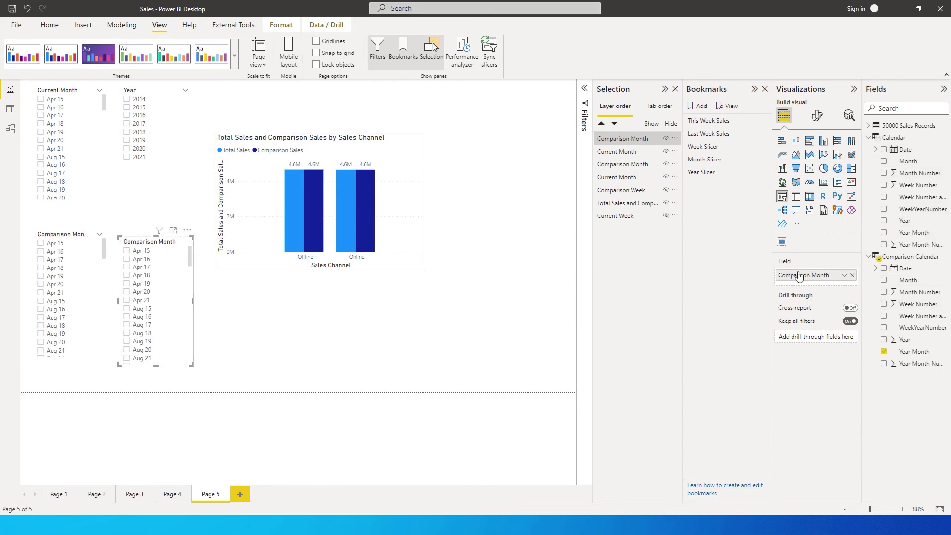
left_click_drag(907, 341, 810, 275)
left_click(853, 288)
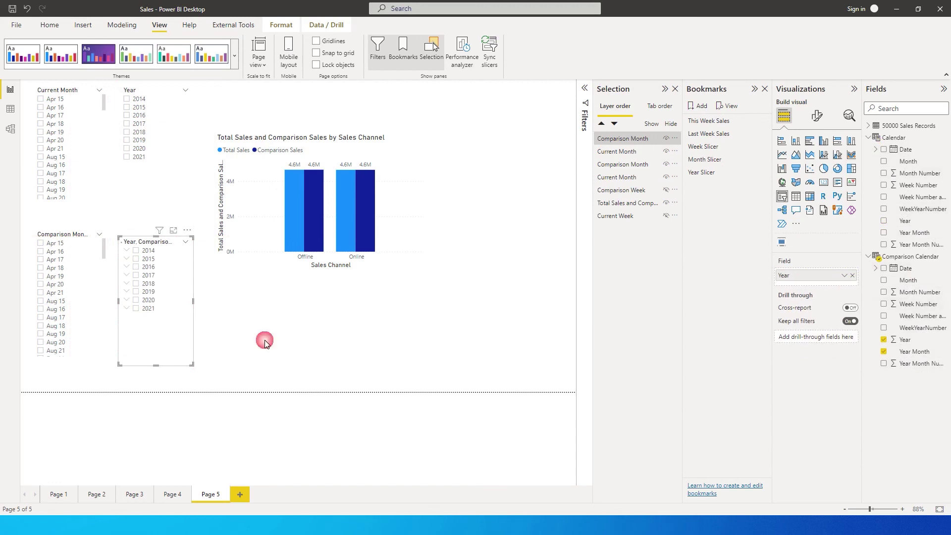
Step: Rename the upper year slicer's field as Current Year and the lower one's field as Comparison Year
left_click(153, 93)
double_click(806, 276)
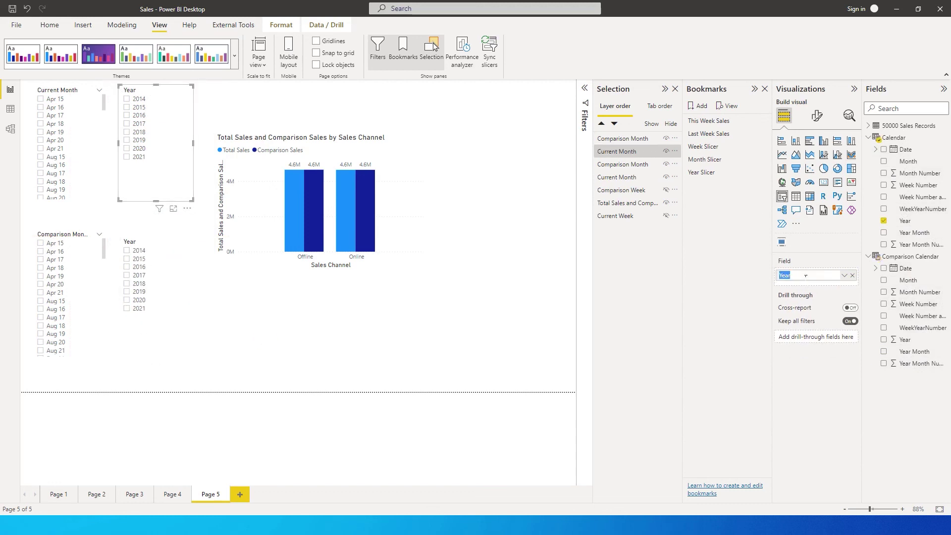
type("Current")
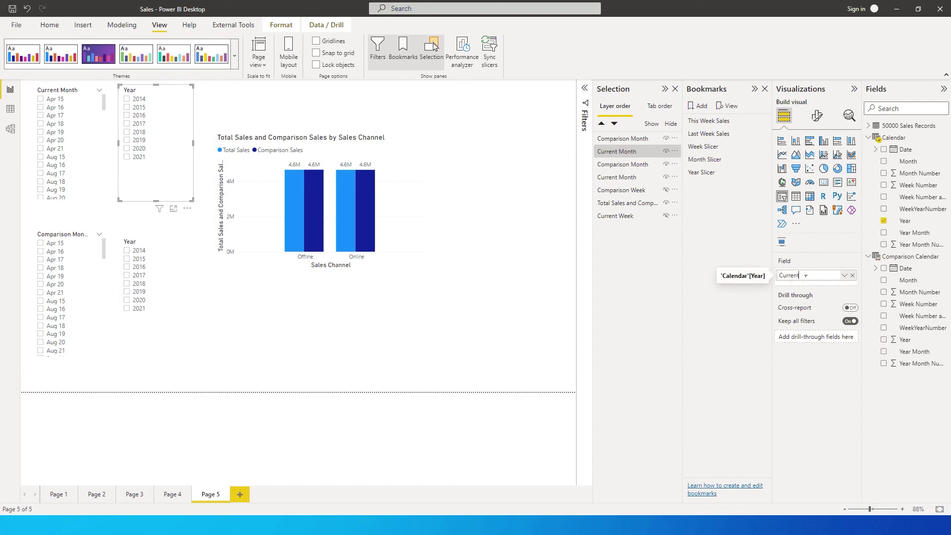
type(" Year")
key("Return")
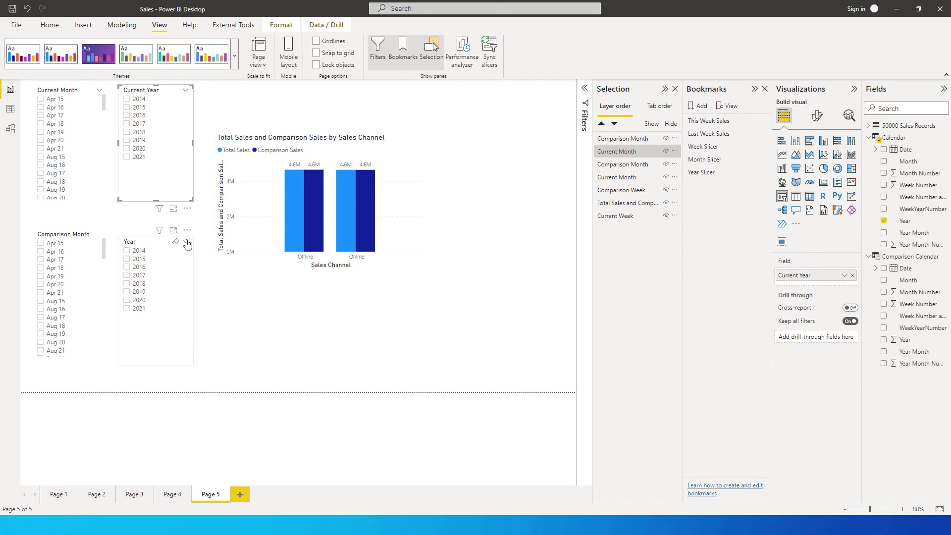
left_click(178, 277)
double_click(806, 276)
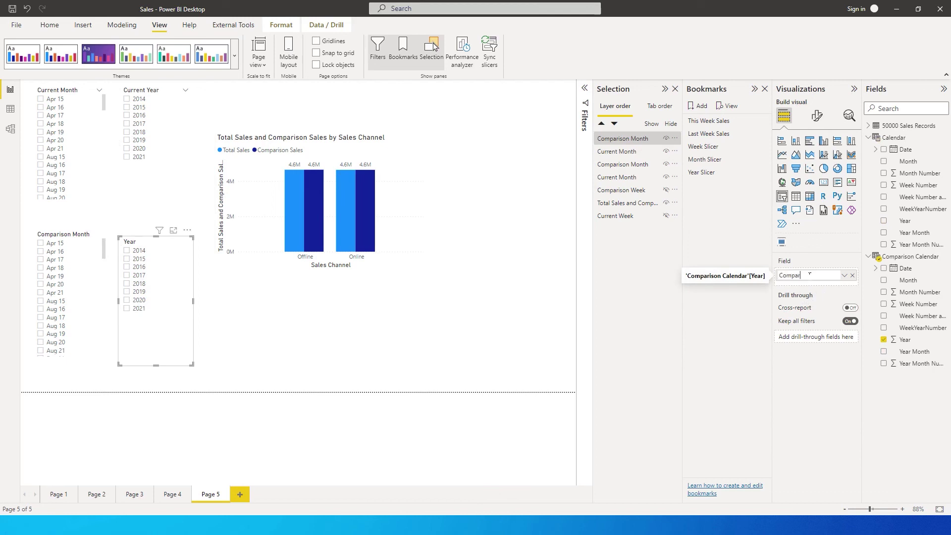
type("Comparison Year")
key("Return")
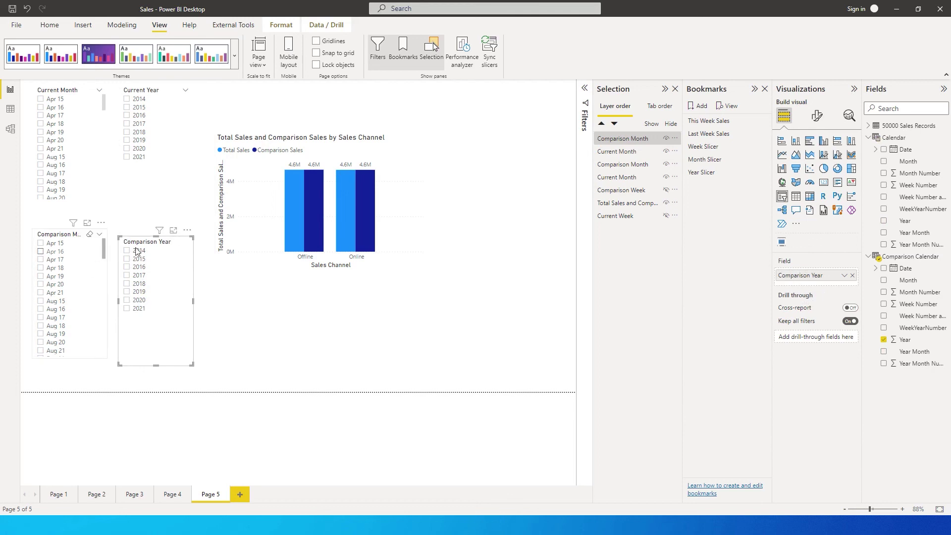
Step: Apply the Year Slicer bookmark and clear the selections in the Current Month and Comparison Month slicers
left_click(714, 178)
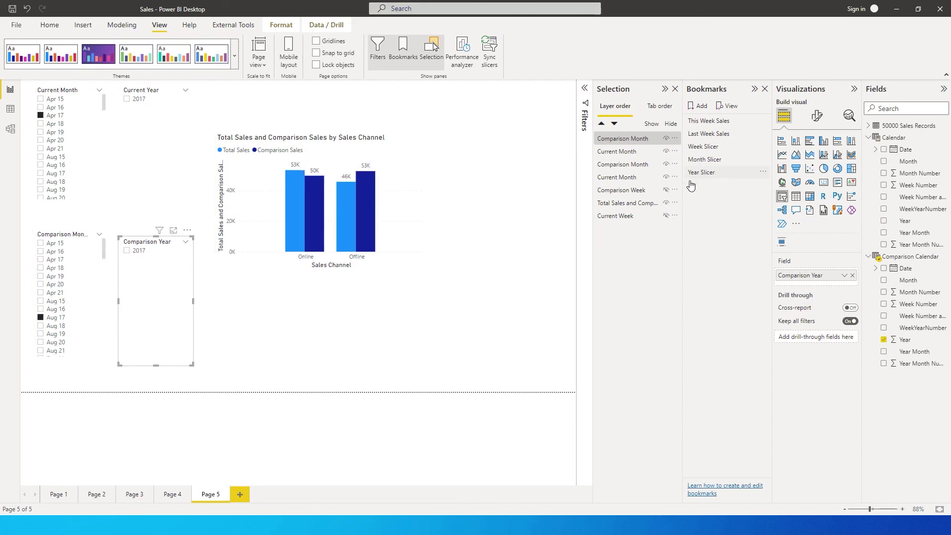
left_click(91, 90)
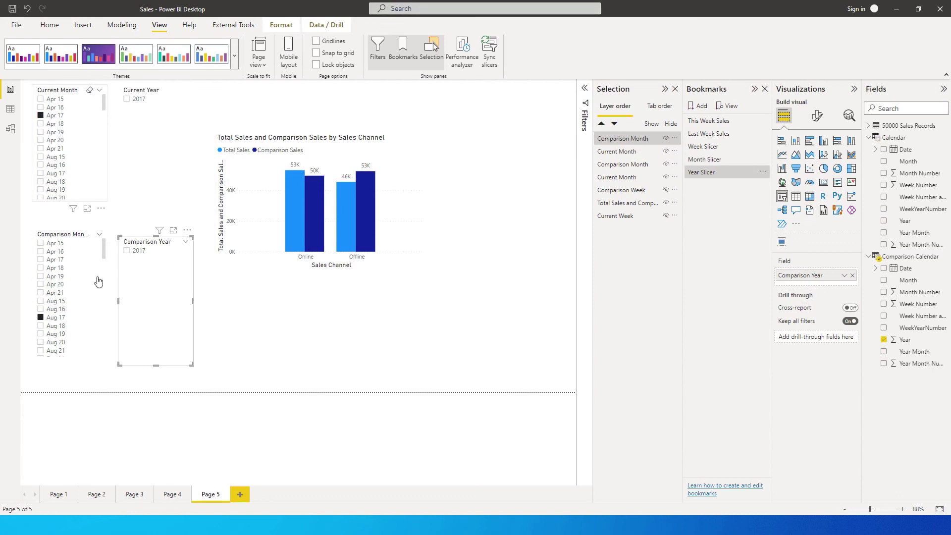
left_click(90, 235)
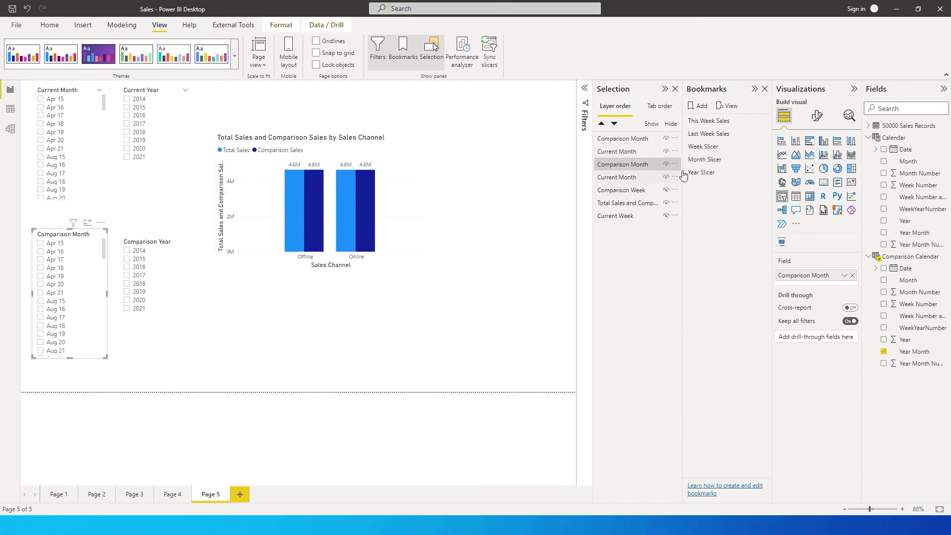
Step: Toggle the visibility of the identically named month layers to identify the year slicers, leaving only the Current Year slicer hidden among them
left_click(666, 164)
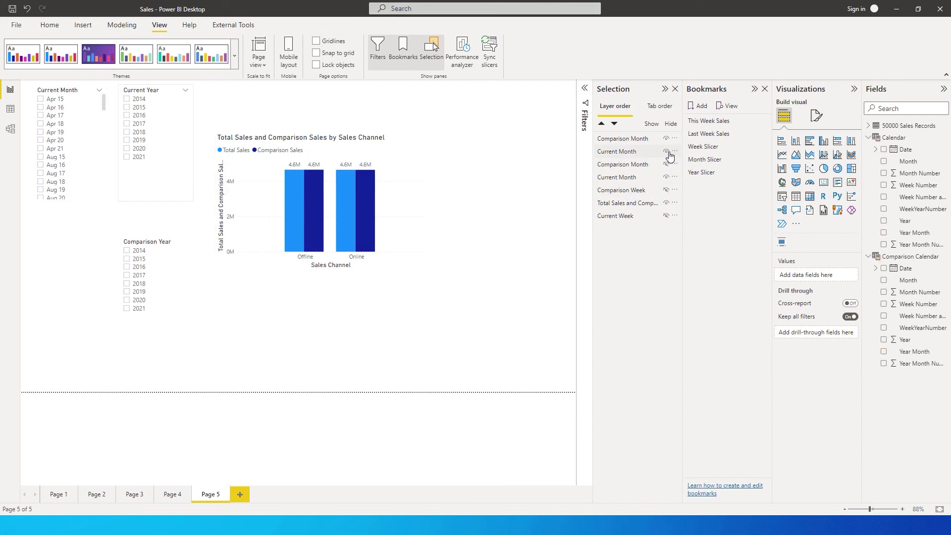
left_click(666, 151)
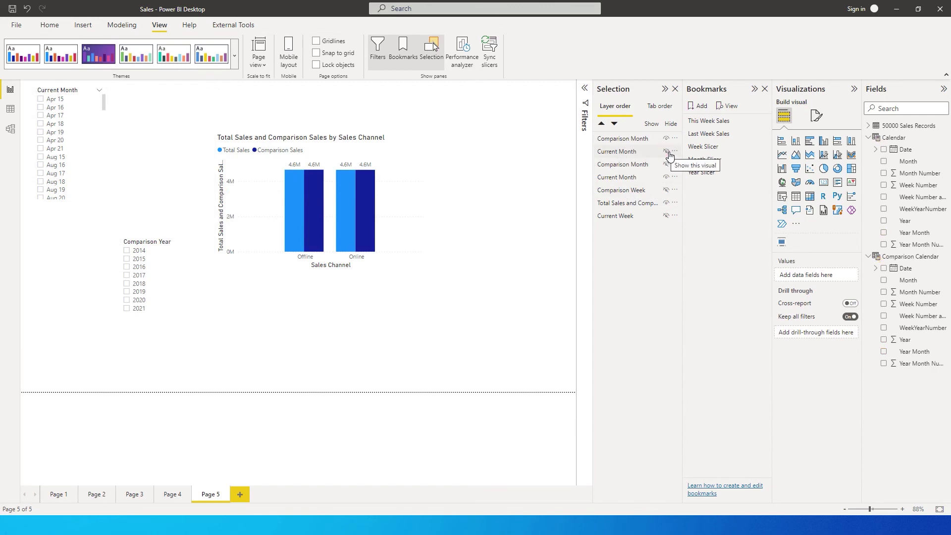
left_click(667, 165)
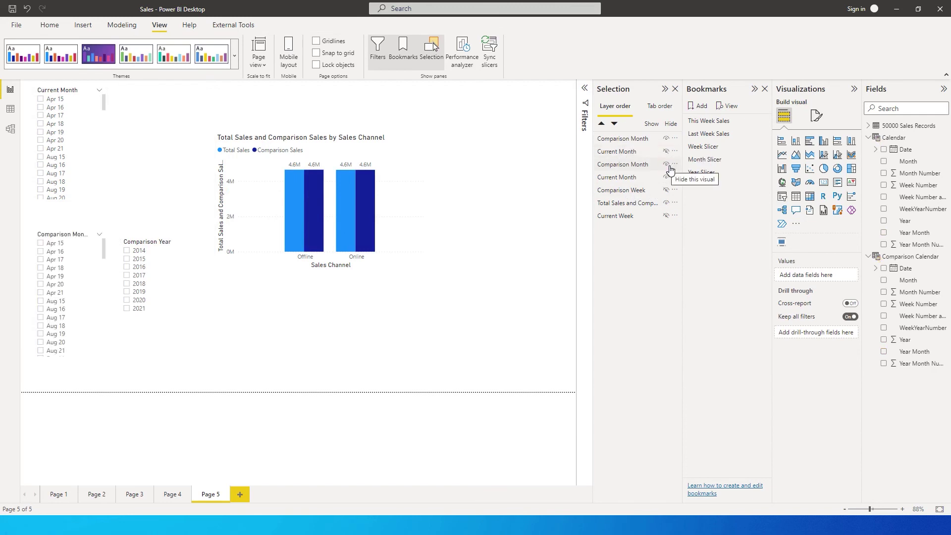
left_click(667, 139)
left_click(666, 139)
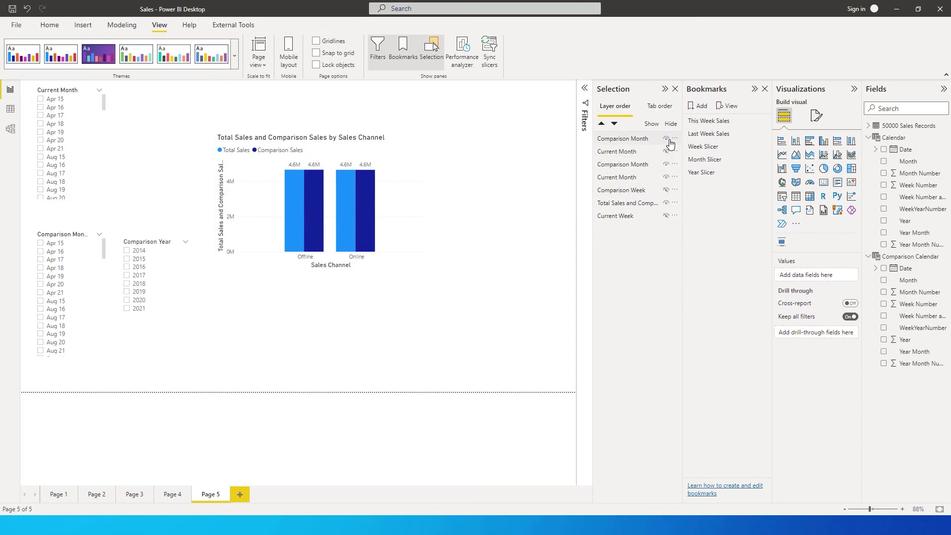
Step: Rename the Comparison Year slicer's layer from its duplicated month name to Comparison Year
left_click(628, 143)
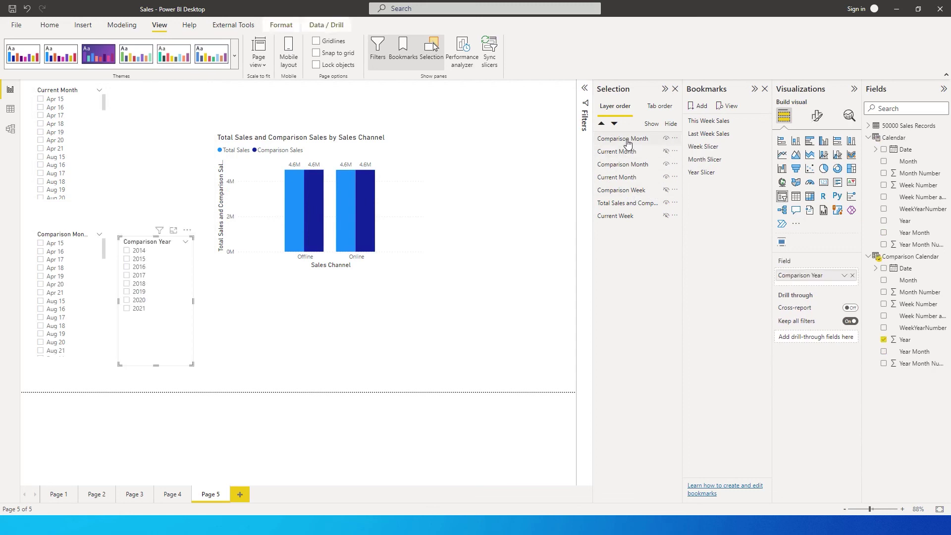
double_click(641, 140)
type("Y")
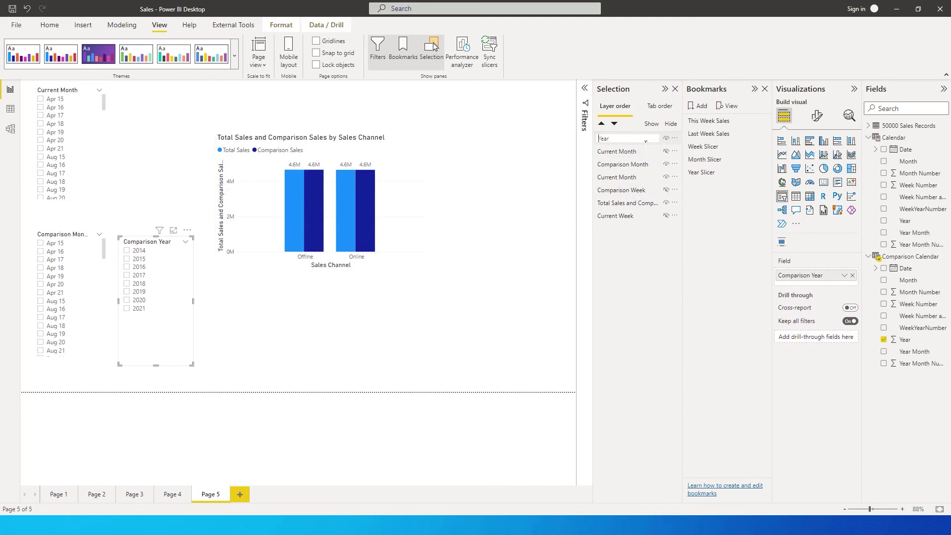
type("ear")
key("Return")
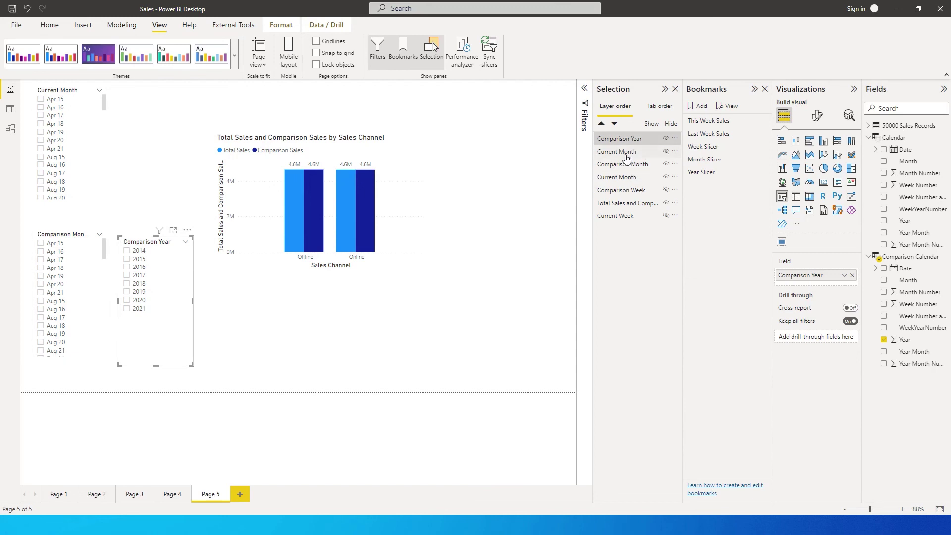
Step: Rename the Current Year slicer's layer from its duplicated month name to Current Year
left_click(627, 157)
left_click(666, 152)
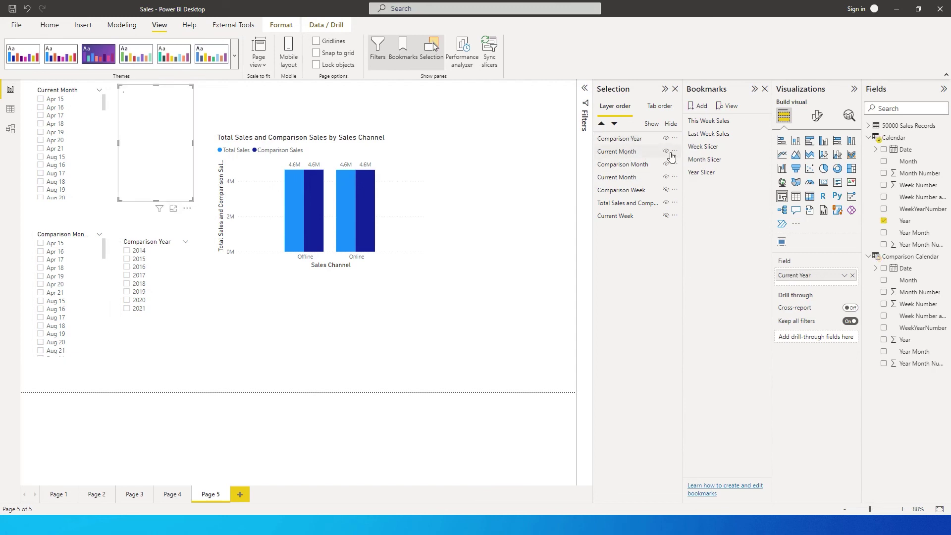
double_click(629, 152)
key("ctrl+a")
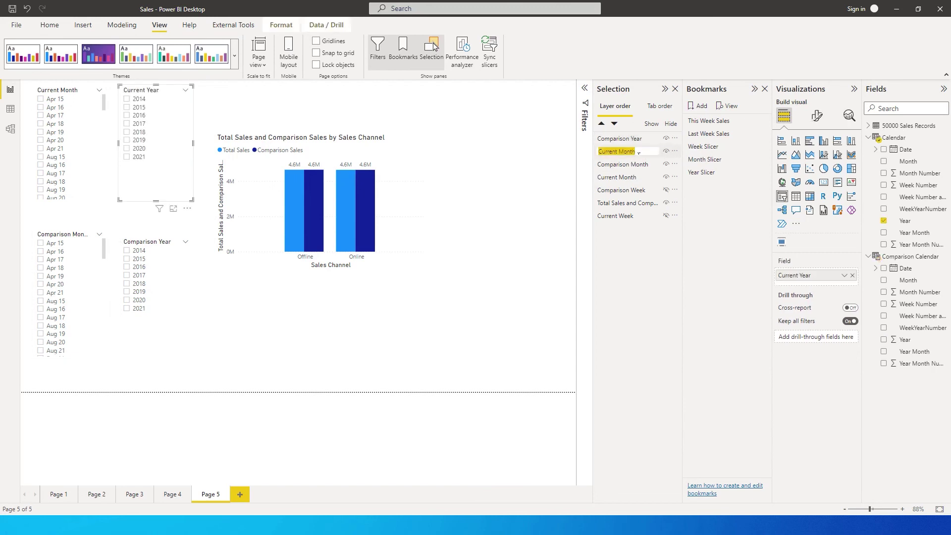
type("Current Year")
key("Return")
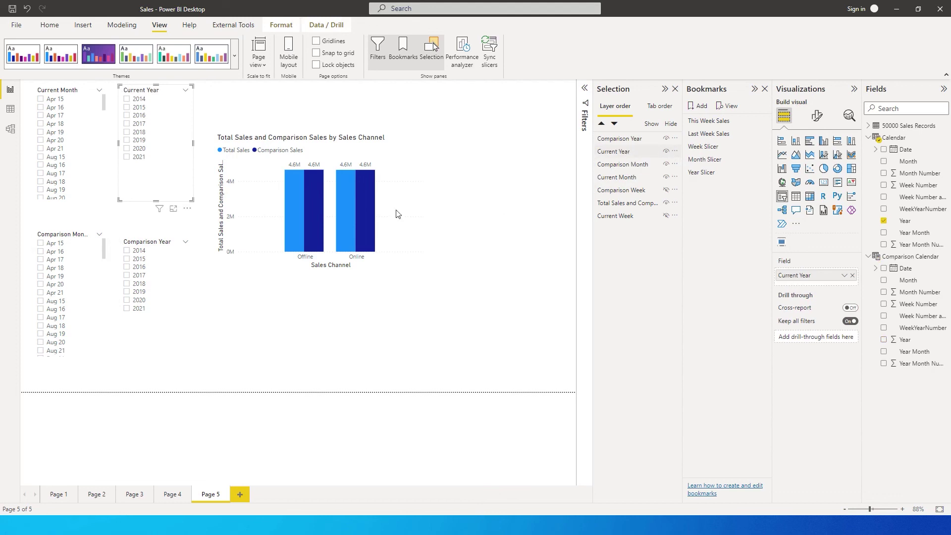
Step: Hide the Comparison Month and Current Month slicers so that only the year slicers show beside the chart
left_click(617, 151)
left_click(667, 165)
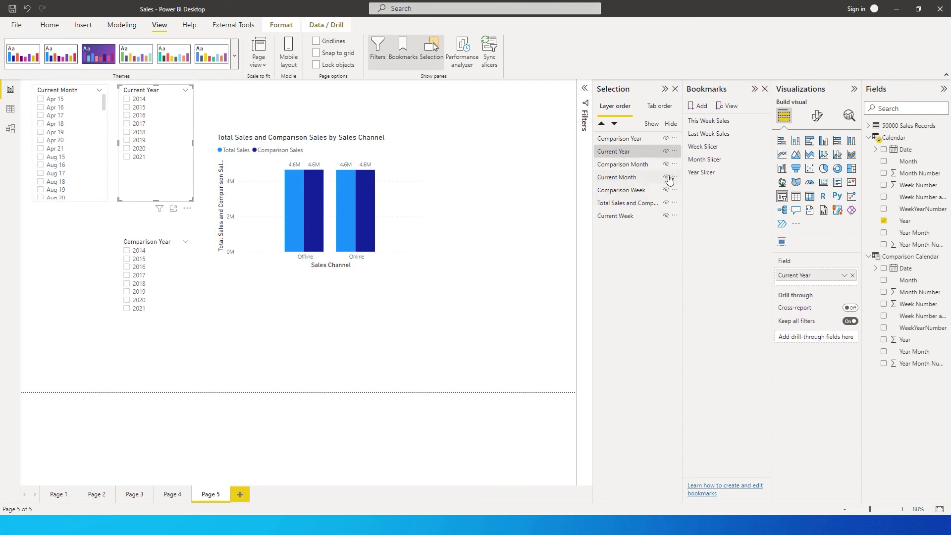
left_click(667, 177)
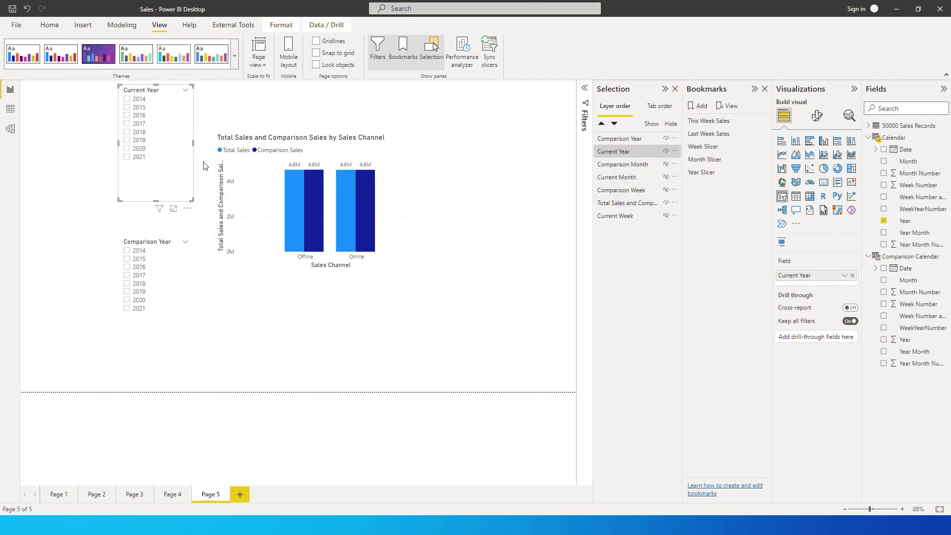
Step: Move the Current Year and Comparison Year slicers to the page's left edge and update the Year Slicer bookmark with this layout
left_click_drag(146, 90, 58, 90)
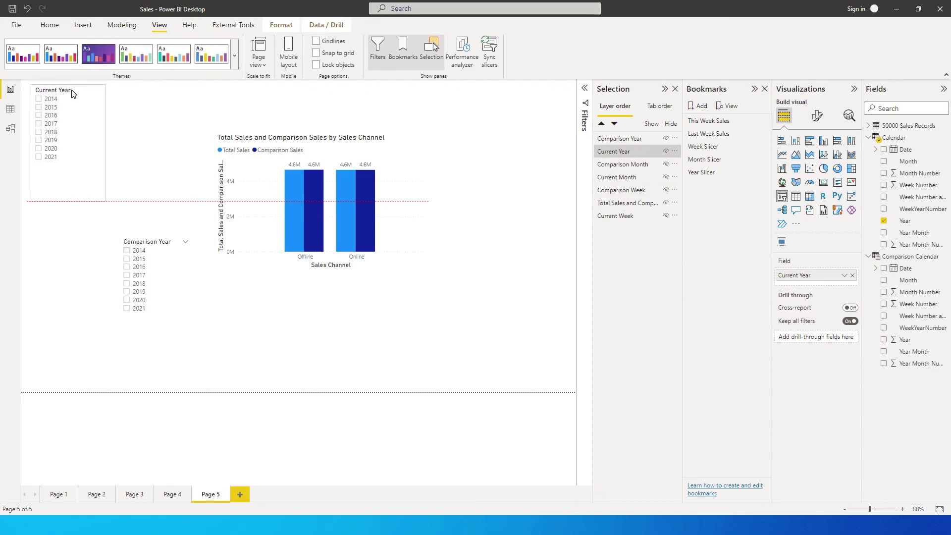
left_click_drag(149, 247, 64, 242)
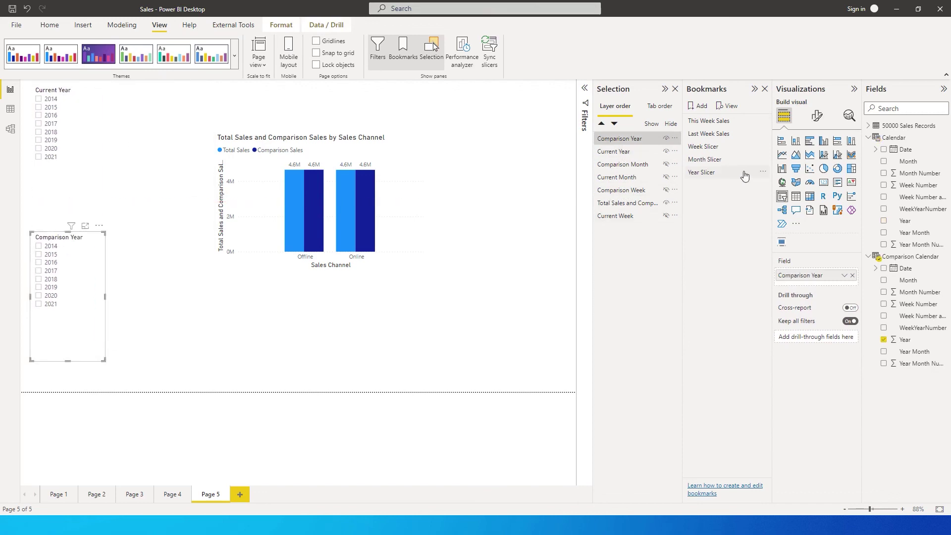
left_click(763, 172)
left_click(782, 183)
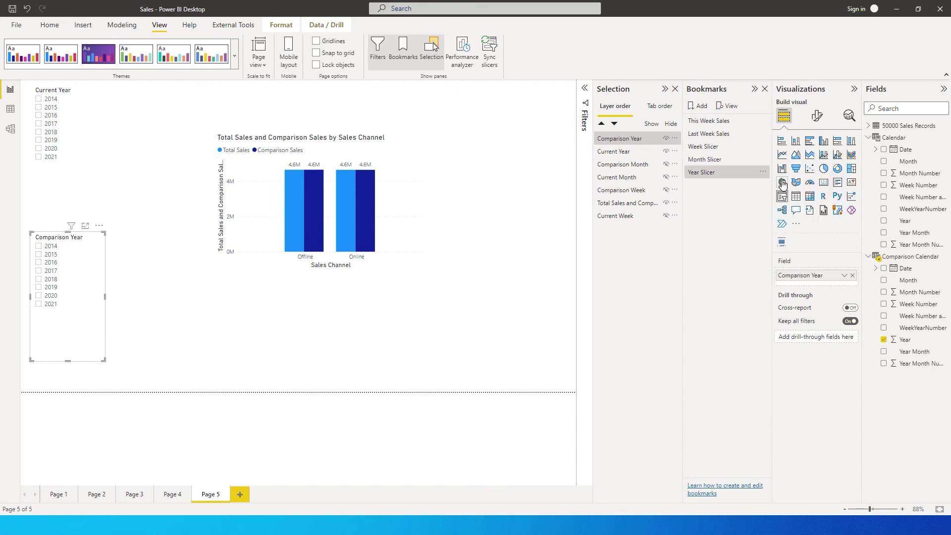
Step: Apply the Week Slicer bookmark, hide the Comparison Year and Current Year slicers, and update the bookmark
left_click(714, 150)
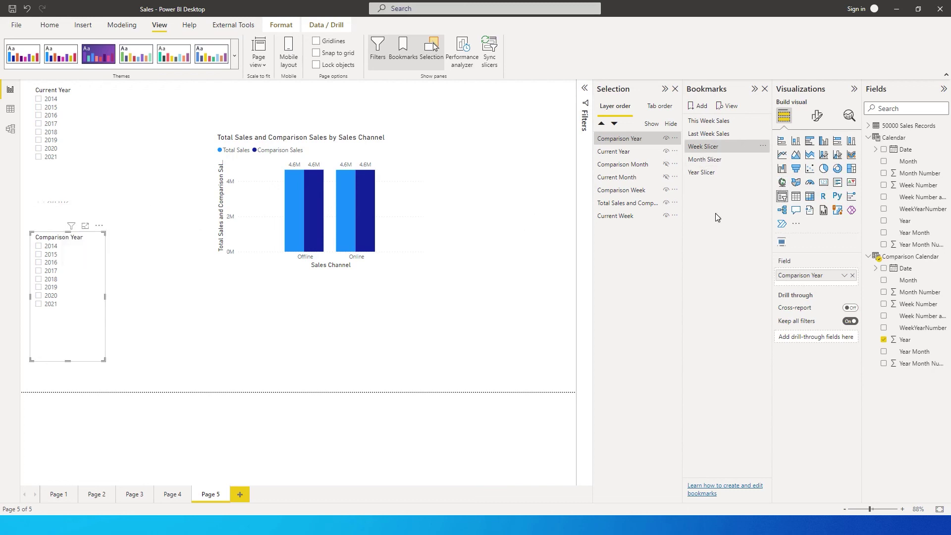
left_click(667, 139)
left_click(667, 151)
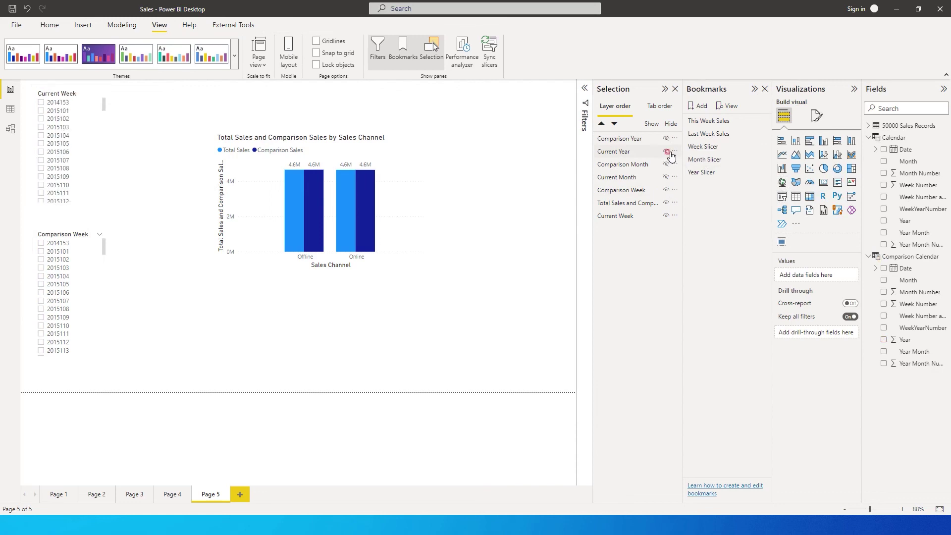
left_click(763, 146)
left_click(778, 152)
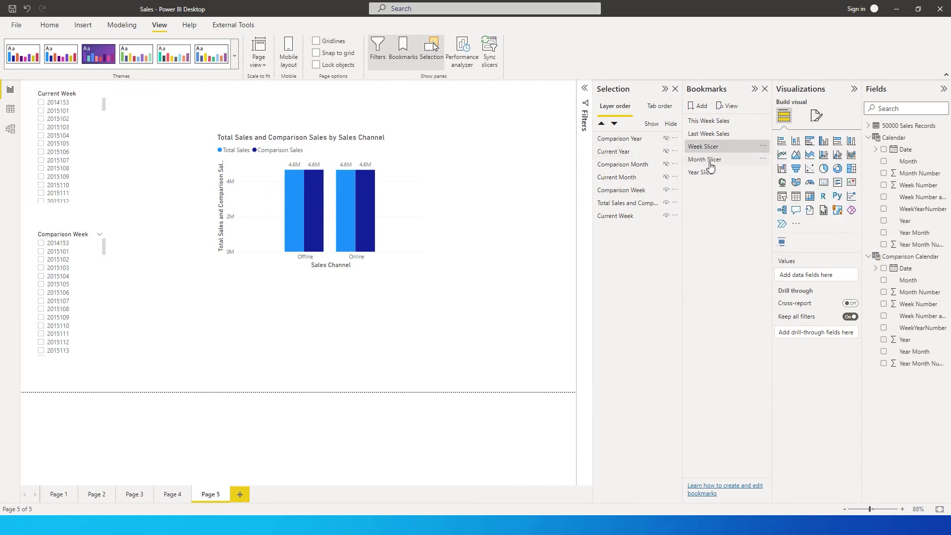
Step: Apply the Month Slicer bookmark, hide both year slicers, and save that state to the bookmark
left_click(711, 167)
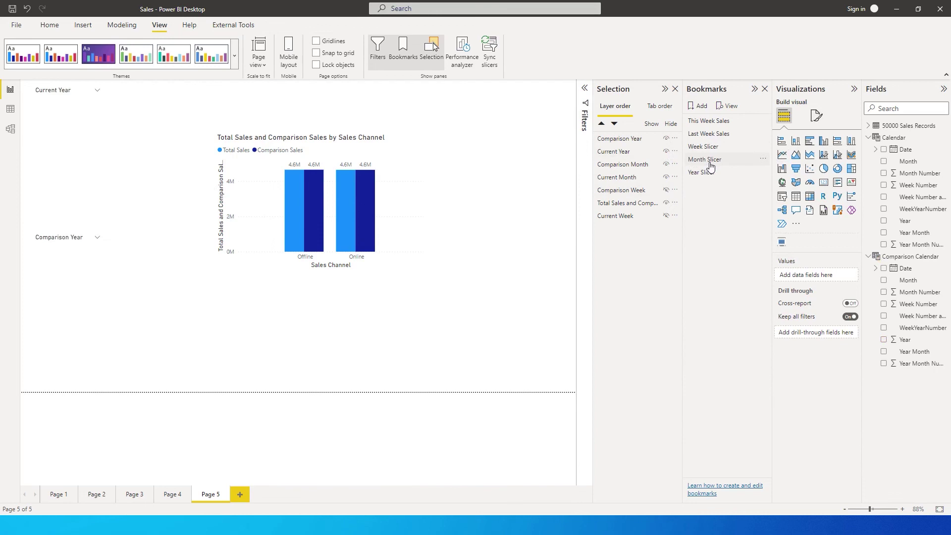
left_click(668, 152)
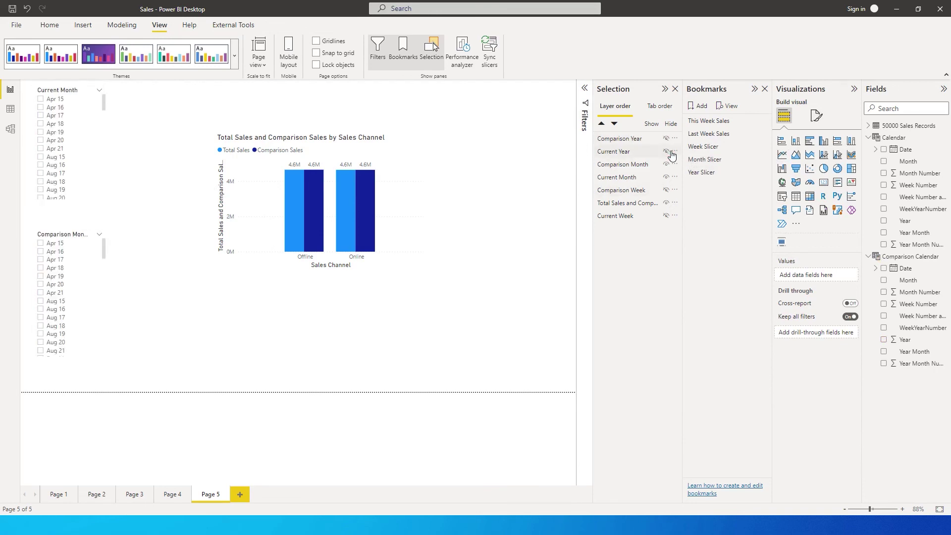
left_click(763, 159)
left_click(777, 165)
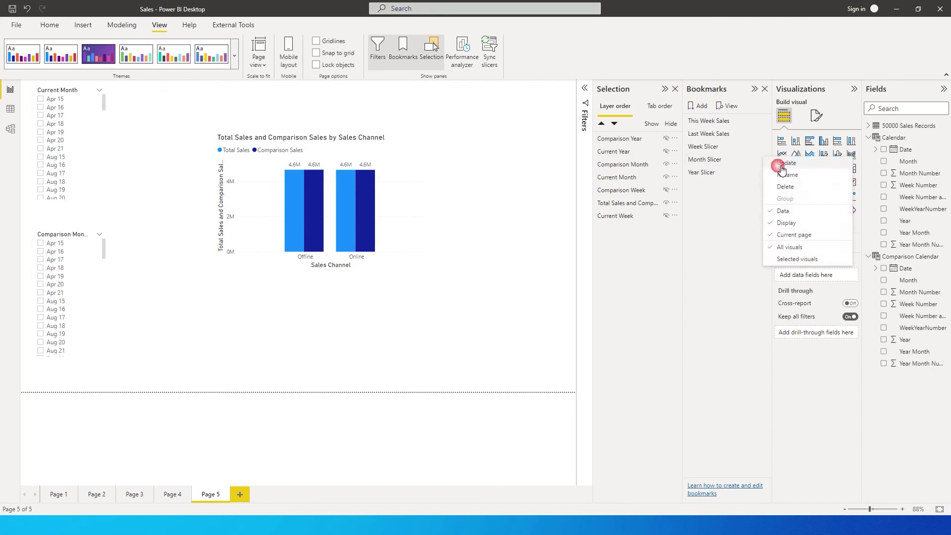
Step: Apply the Week Slicer, Month Slicer and Year Slicer bookmarks in turn to check which slicers each one shows
left_click(703, 146)
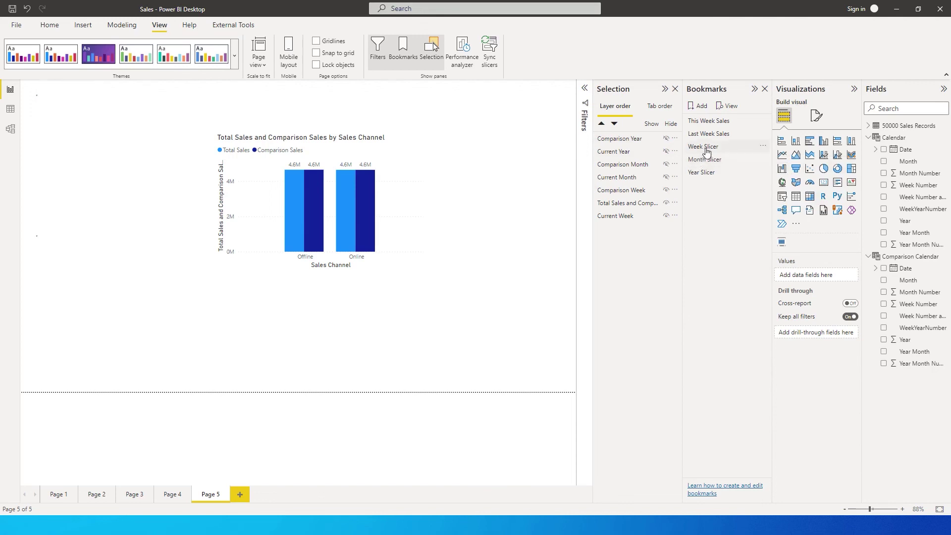
left_click(714, 160)
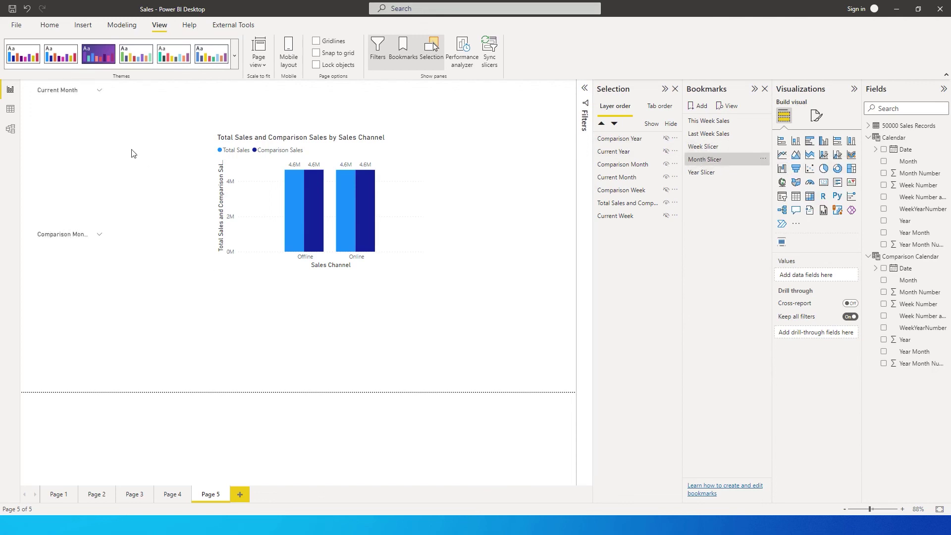
left_click(709, 173)
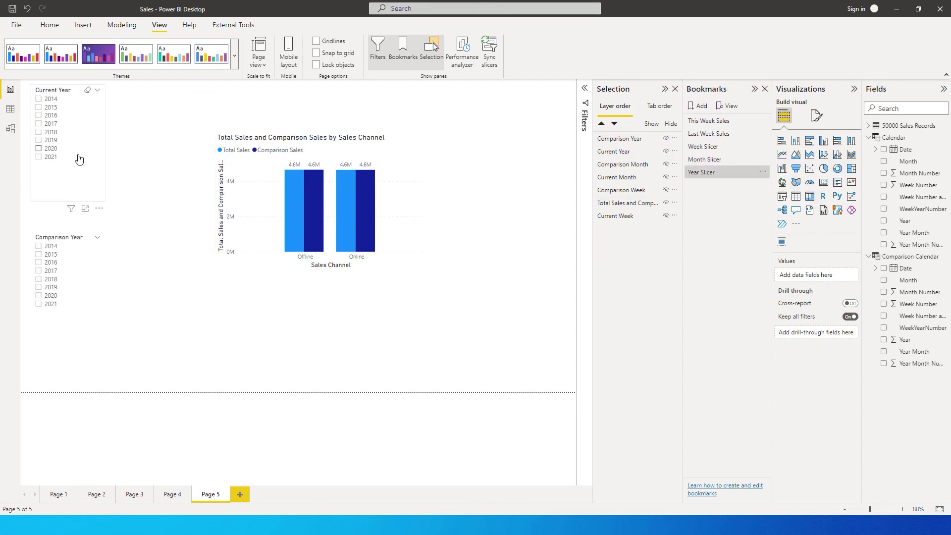
Step: Test the year comparison in the chart with Current Year 2020 and Comparison Year 2021, and again with Current Year 2014
left_click(38, 149)
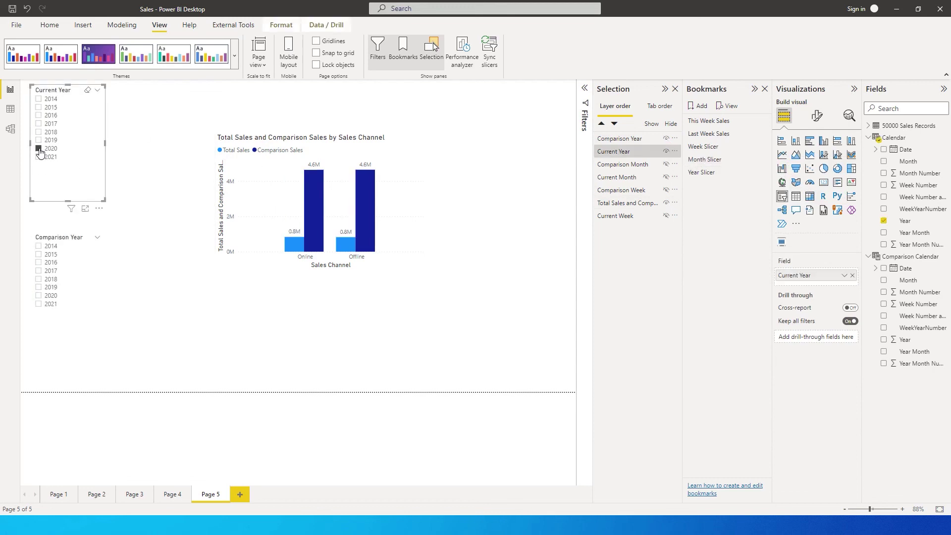
left_click(39, 304)
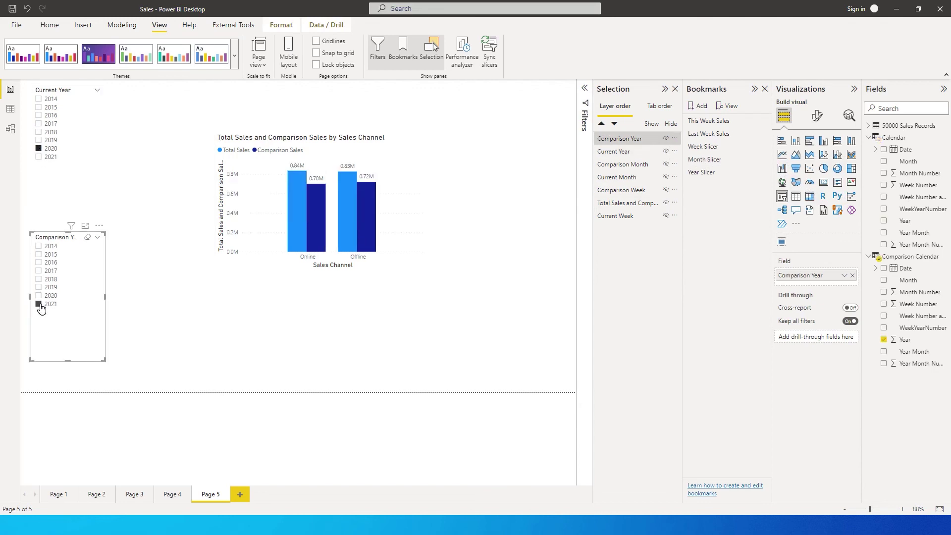
mouse_move(293, 203)
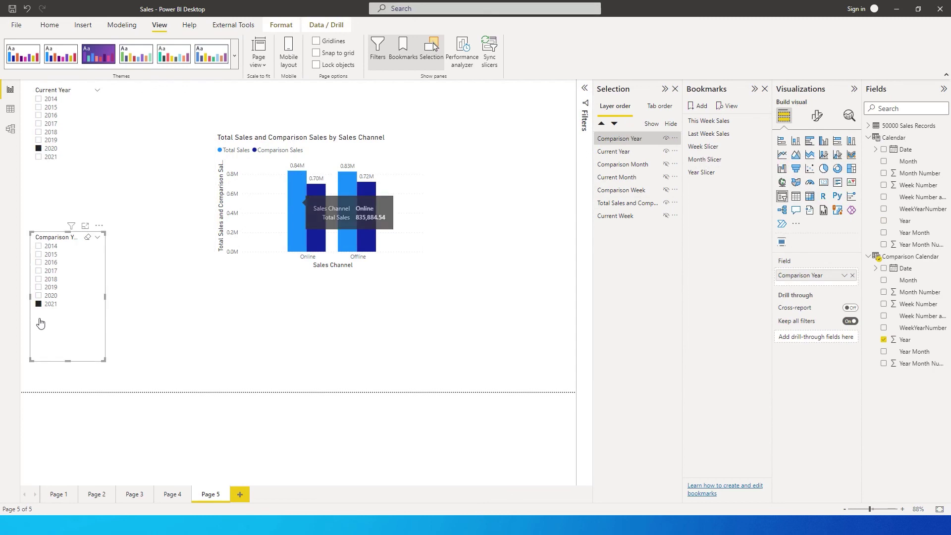
left_click(42, 101)
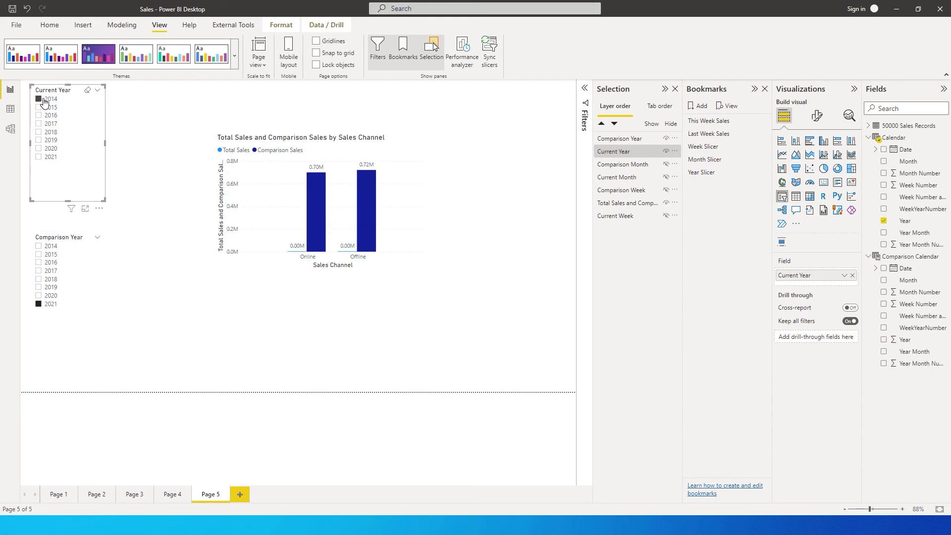
mouse_move(311, 253)
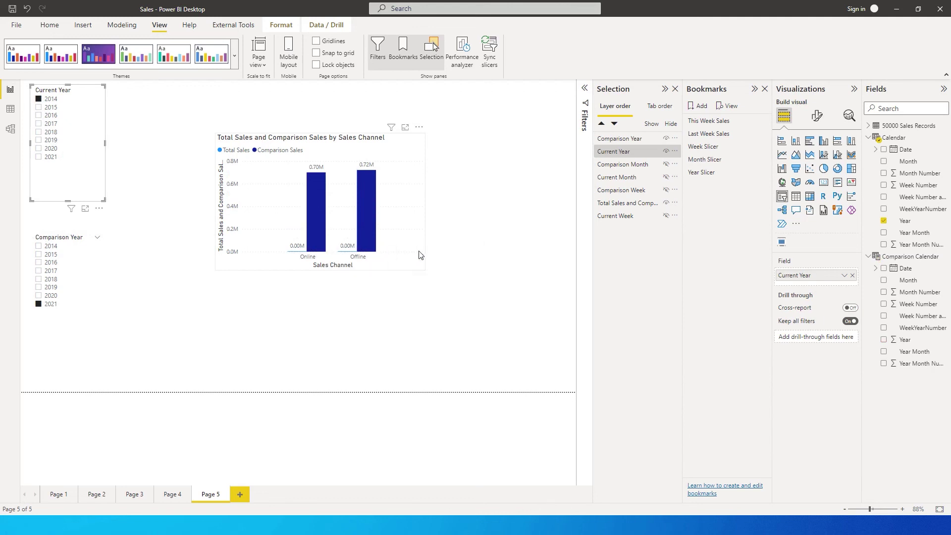
left_click(445, 245)
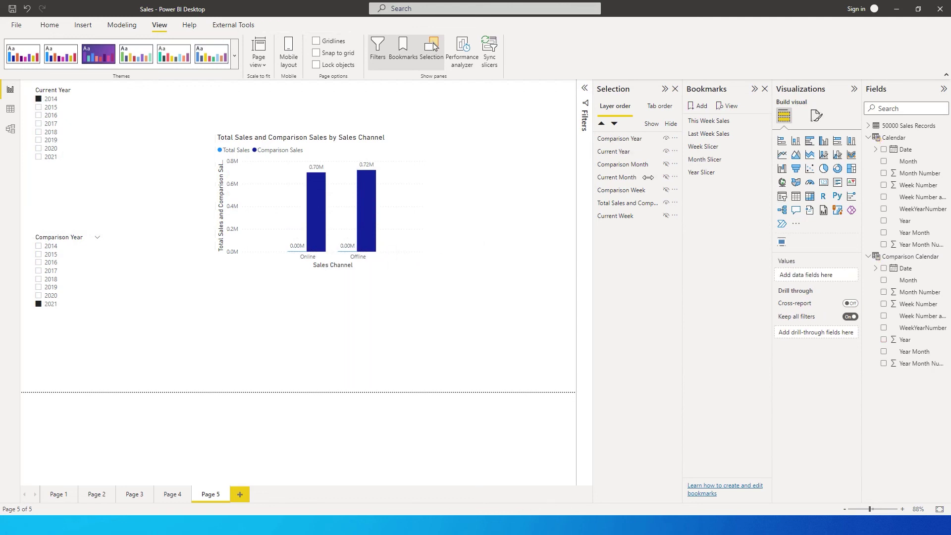
Step: Close the side panes and insert a bookmark navigator, placing it above the sales chart beside the Current Year slicer
left_click(675, 89)
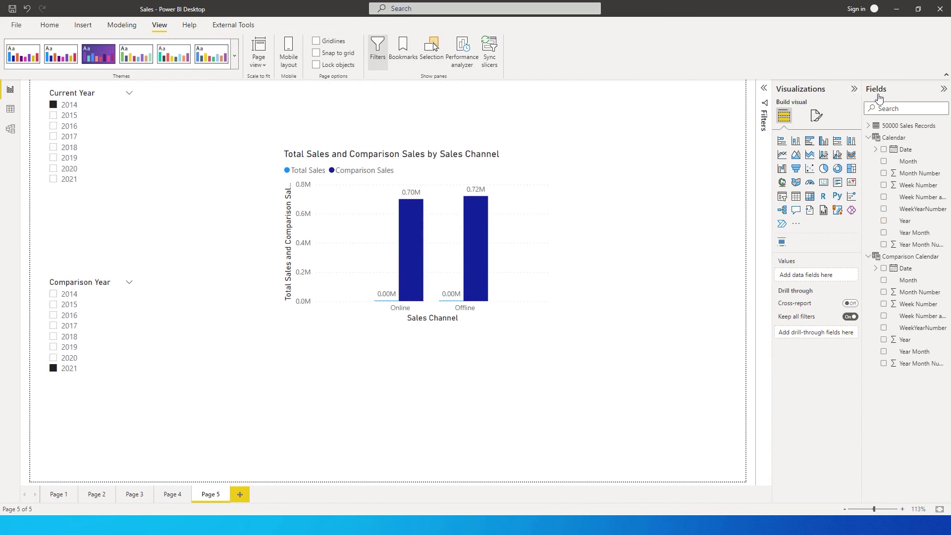
left_click(854, 90)
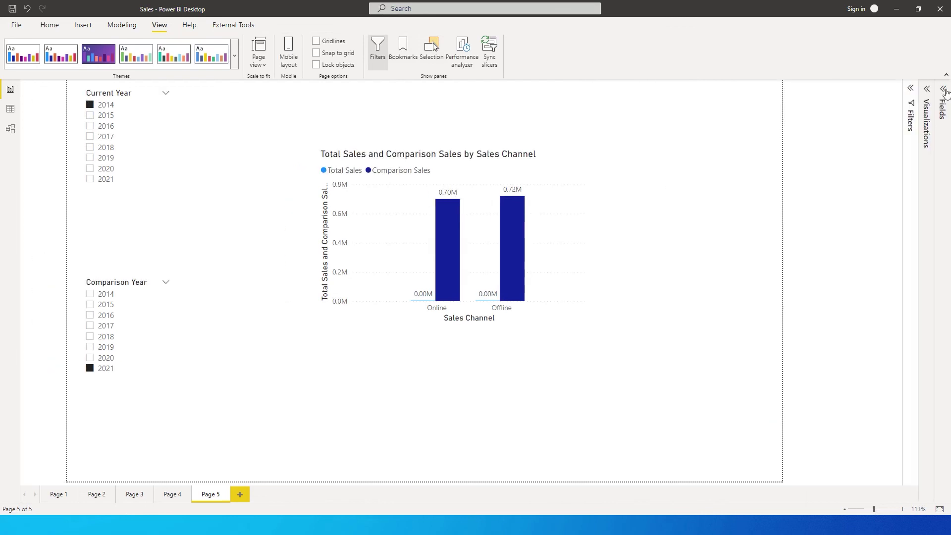
left_click(59, 30)
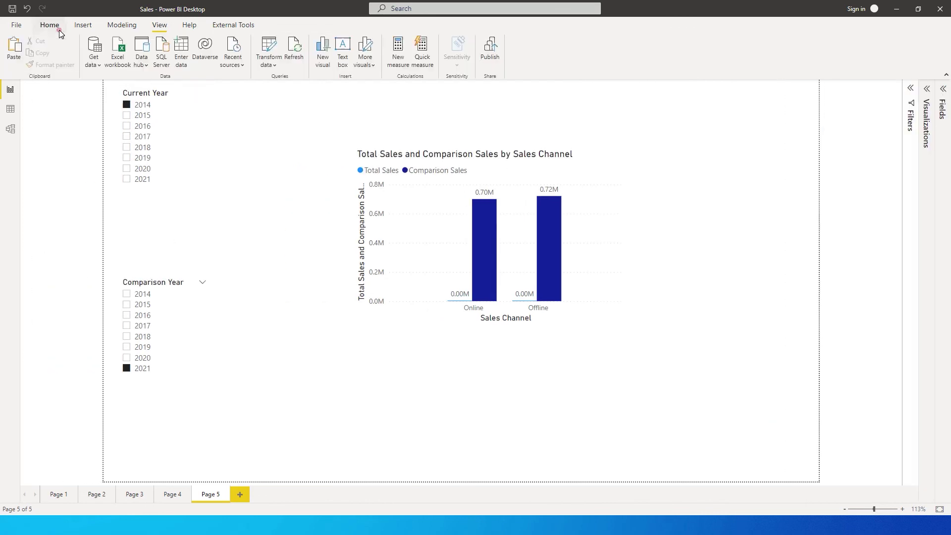
left_click(95, 27)
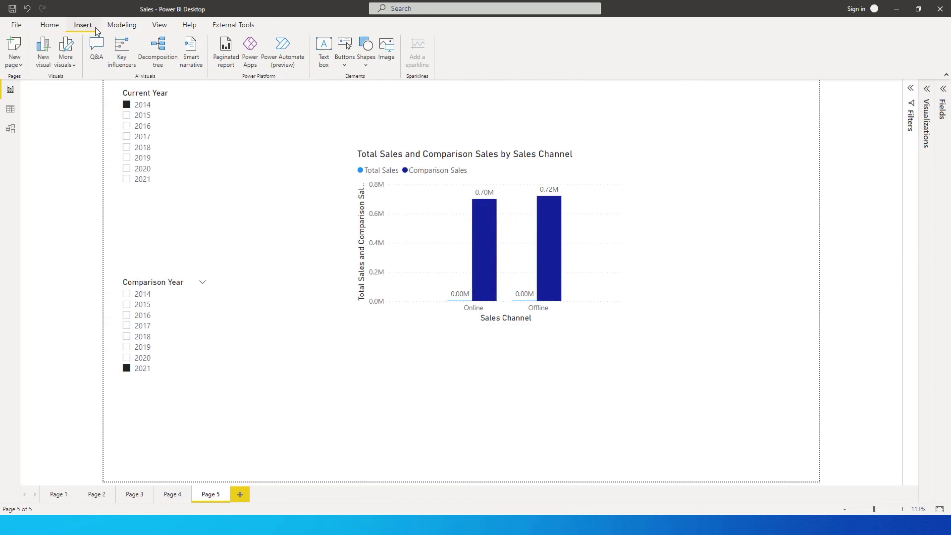
left_click(345, 63)
mouse_move(373, 235)
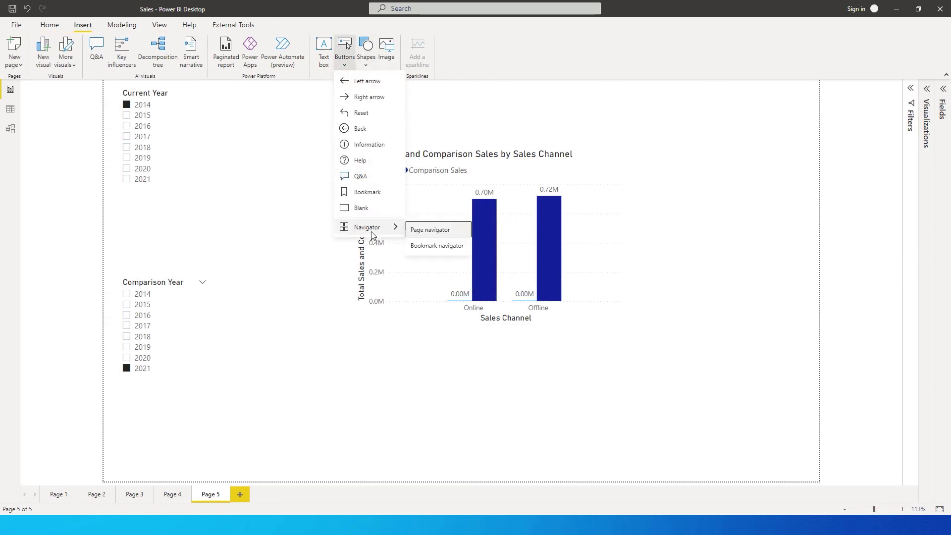
left_click(435, 246)
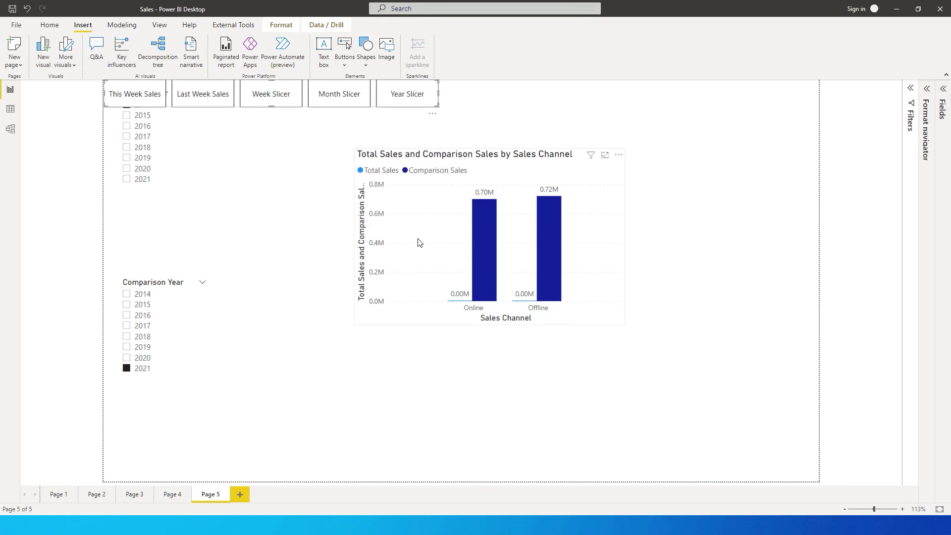
left_click_drag(299, 112, 413, 118)
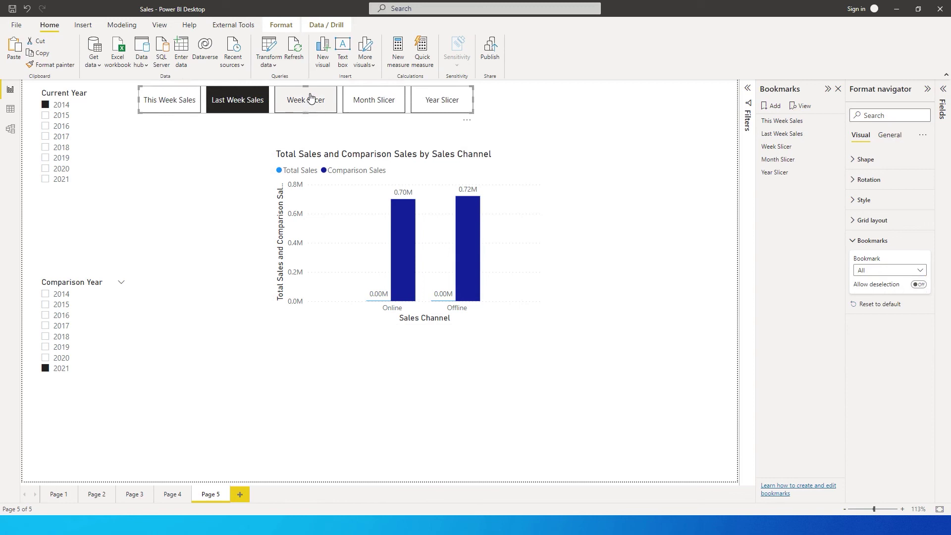
Step: Delete the This Week Sales and Last Week Sales bookmarks so the navigator offers only the three slicer bookmarks
left_click(160, 26)
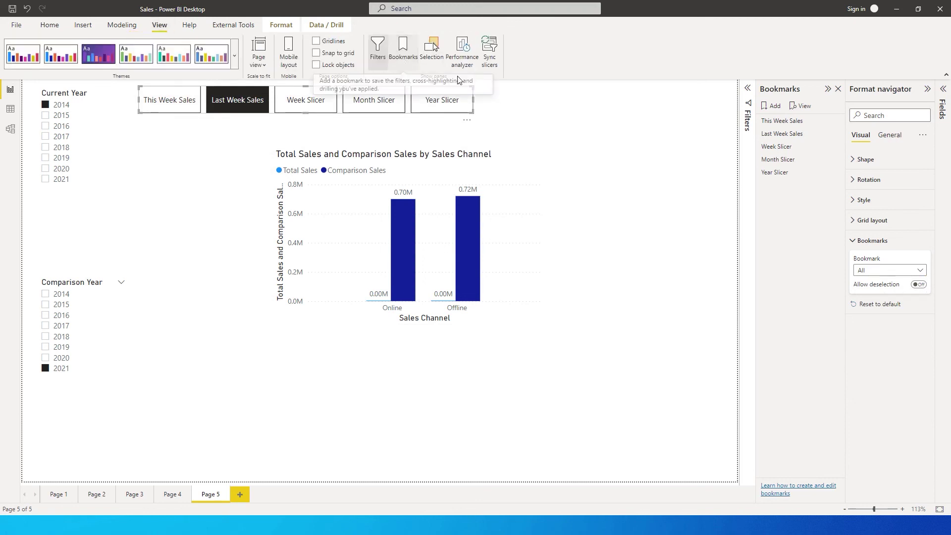
left_click(836, 123)
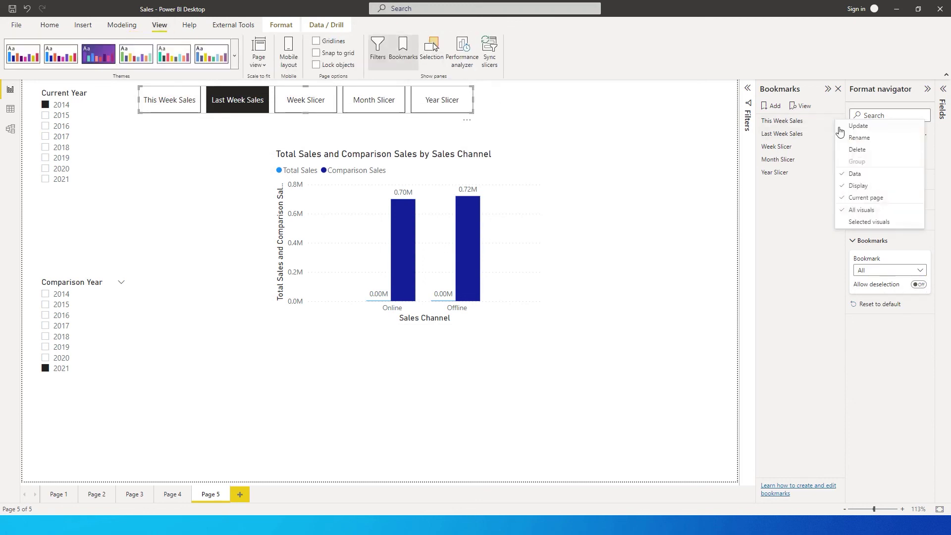
left_click(859, 150)
left_click(837, 122)
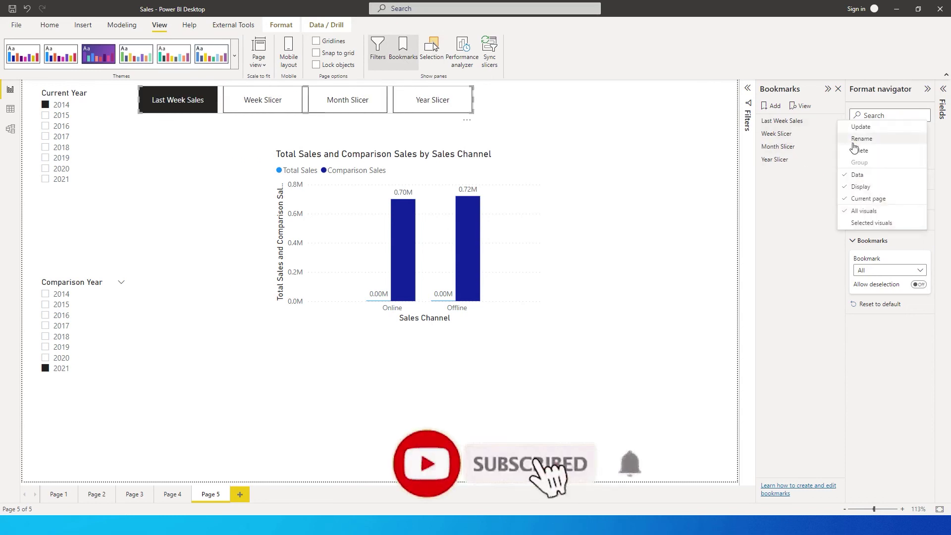
left_click(859, 150)
left_click(257, 142)
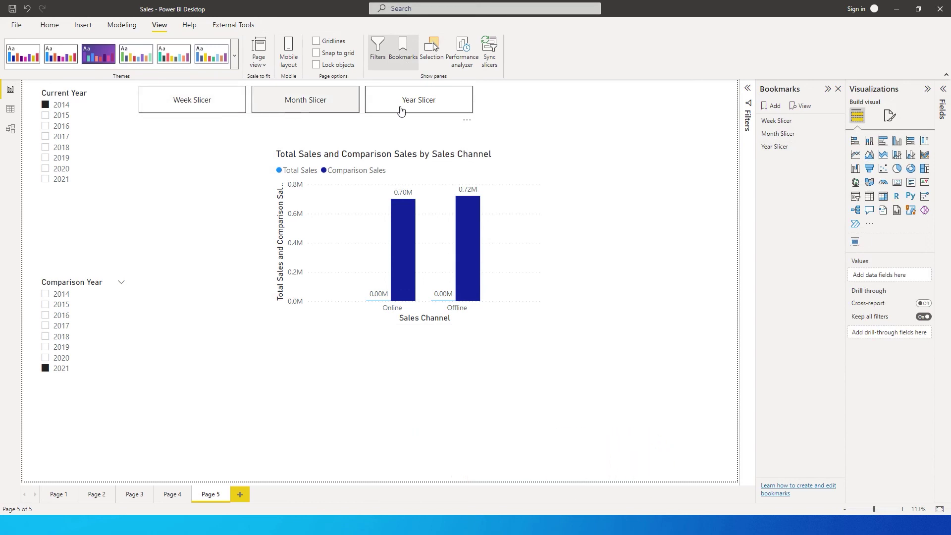
Step: Switch through the week, month and year slicers with the navigator, and select 2015 as Current Year and 2017 as Comparison Year
left_click(201, 102, "ctrl")
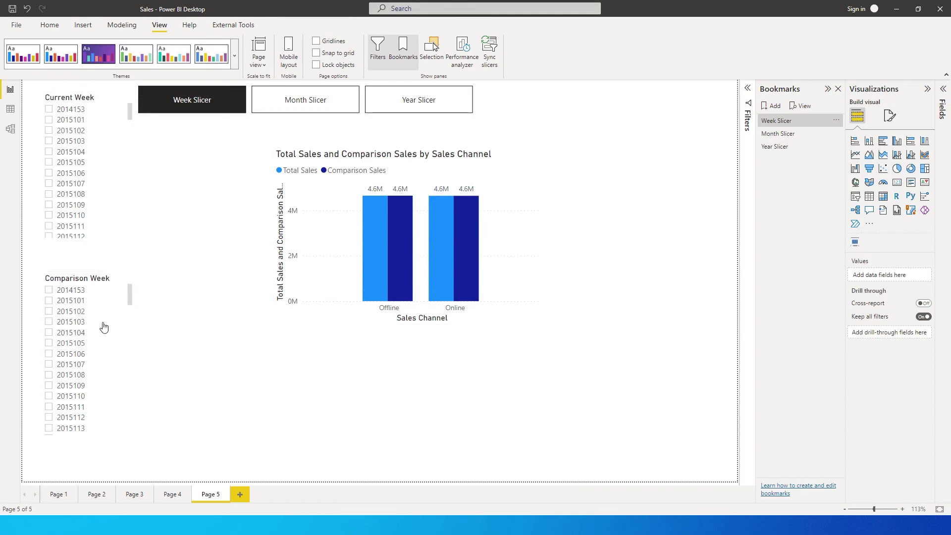
left_click(320, 107)
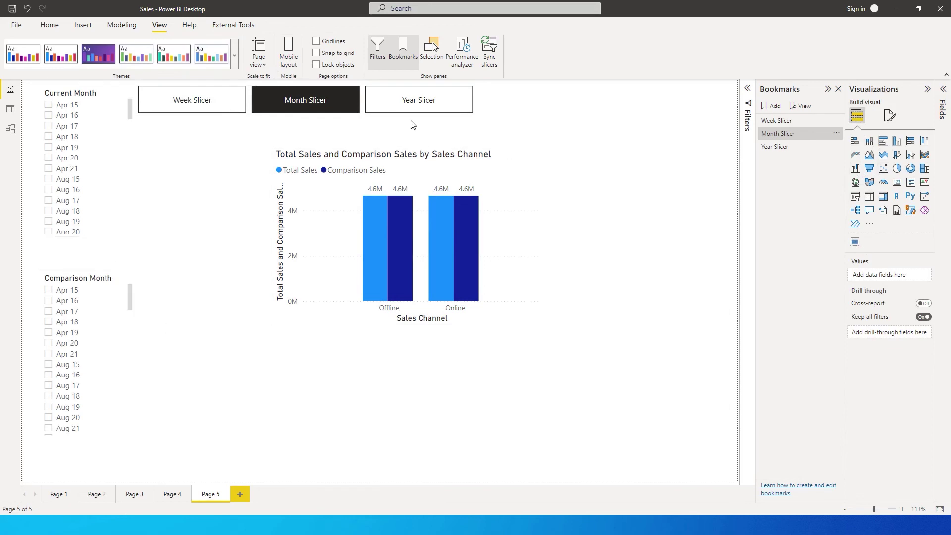
left_click(427, 109)
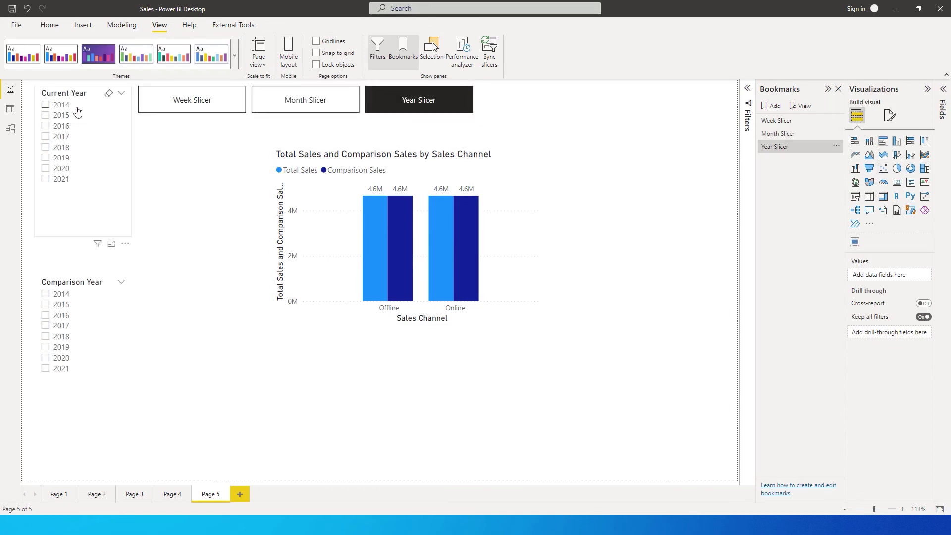
left_click(50, 116)
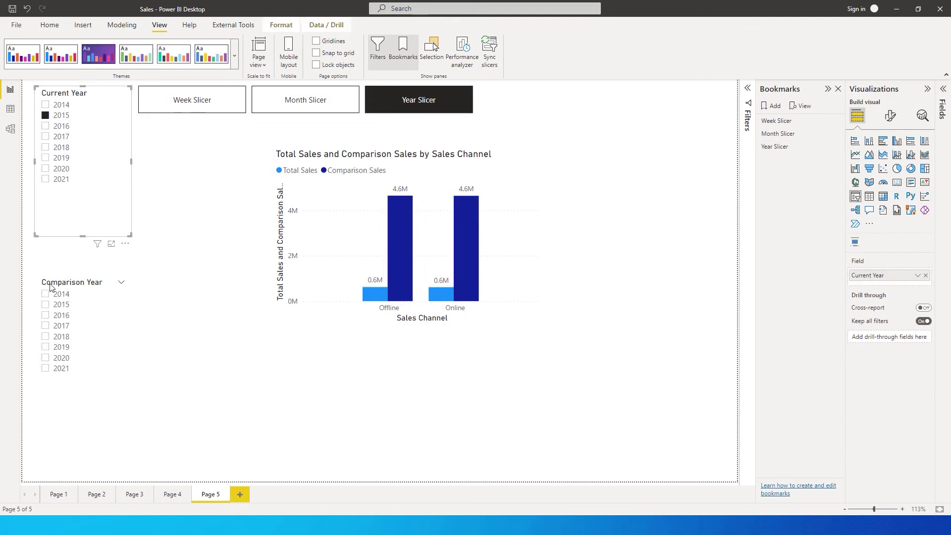
left_click(51, 326)
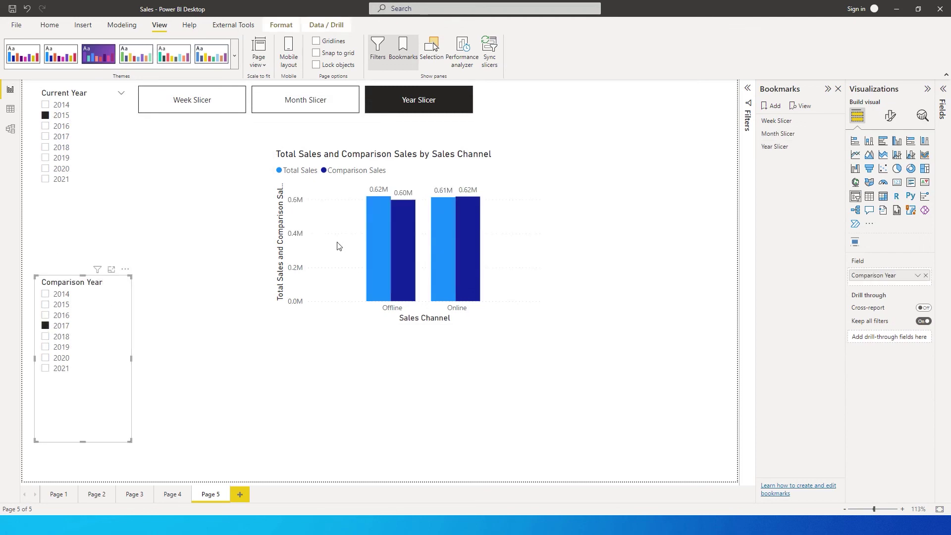